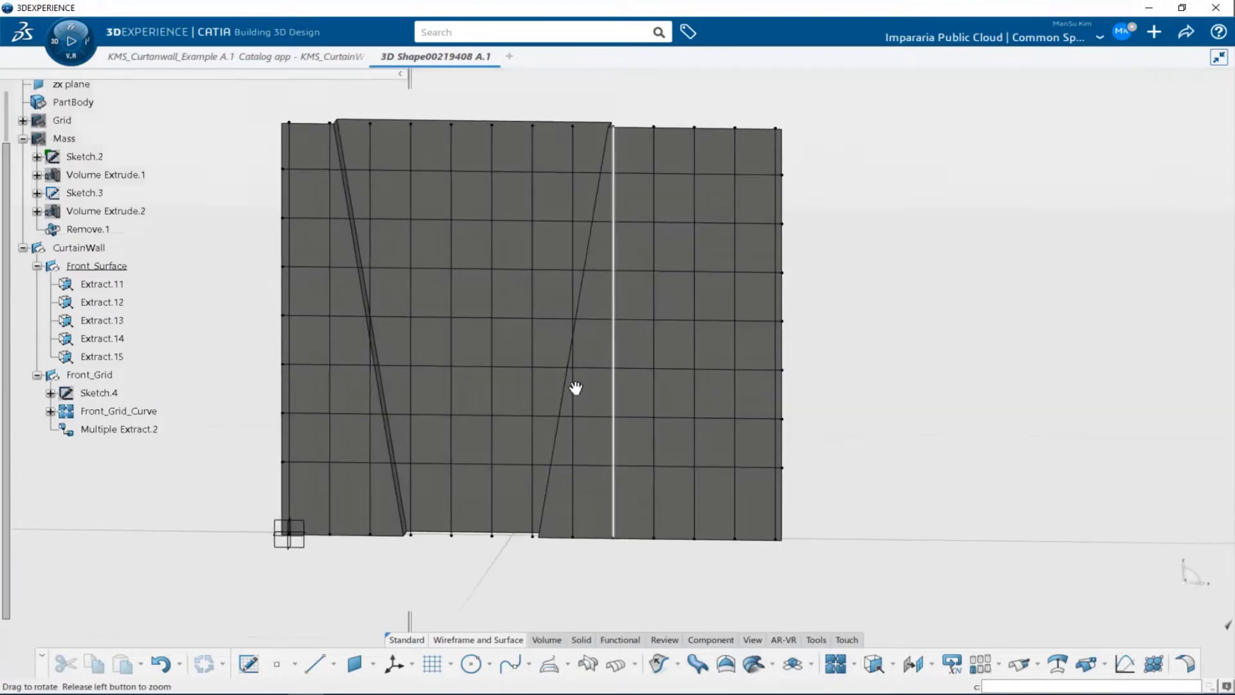
# Start instantiating PW_Surface_Division_V1 from the KMS_CurtainWall_Demo catalog with Extract.11 as Input_Surface and Front_Grid_Curve as Grid_Curve
pyautogui.moveTo(739, 404); pyautogui.dragTo(825, 441, button='middle')
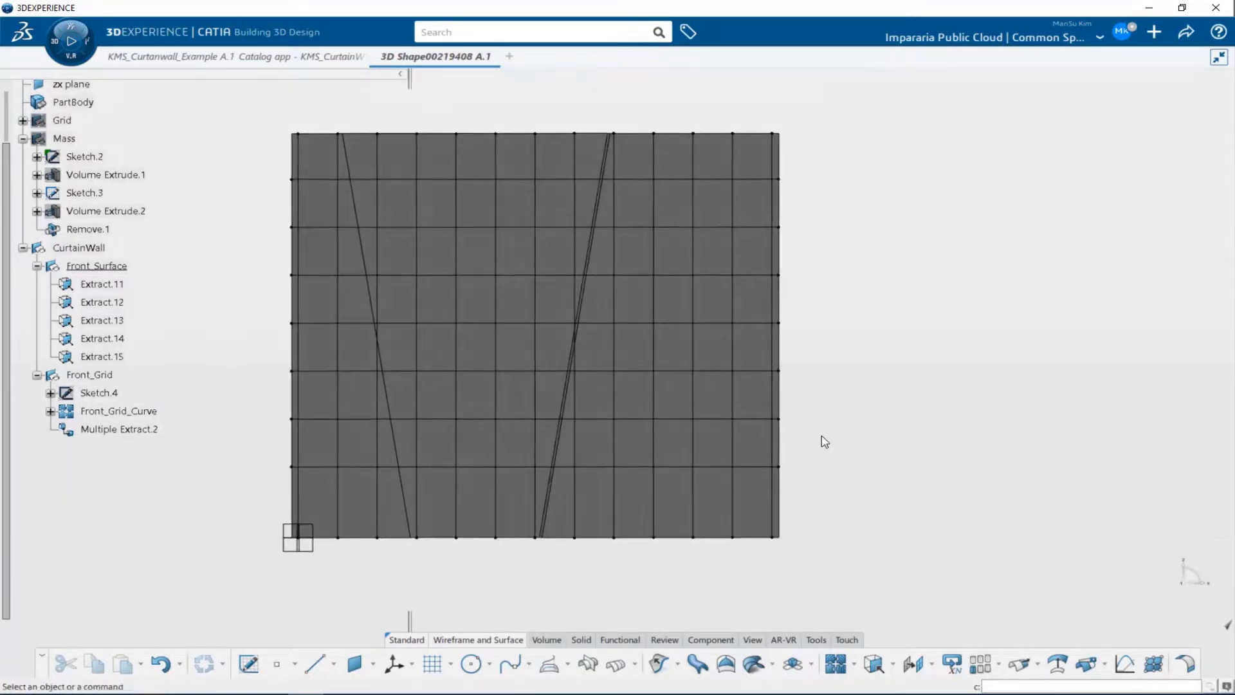
pyautogui.click(816, 639)
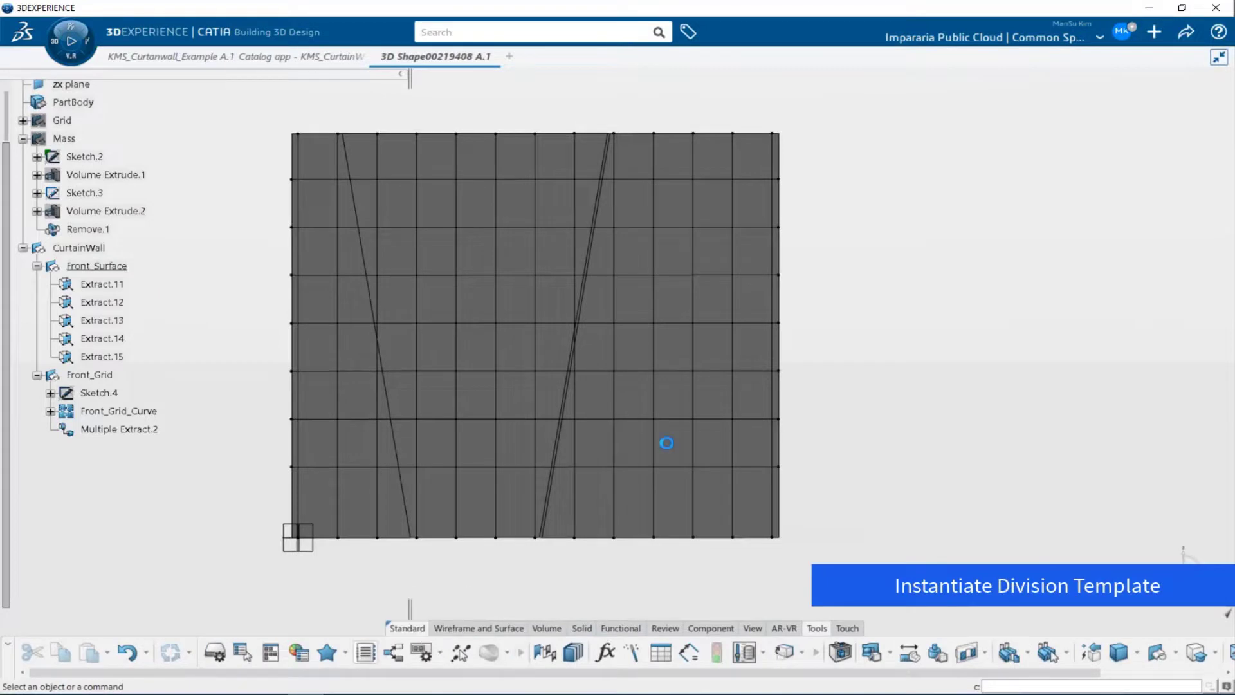
pyautogui.click(1066, 168)
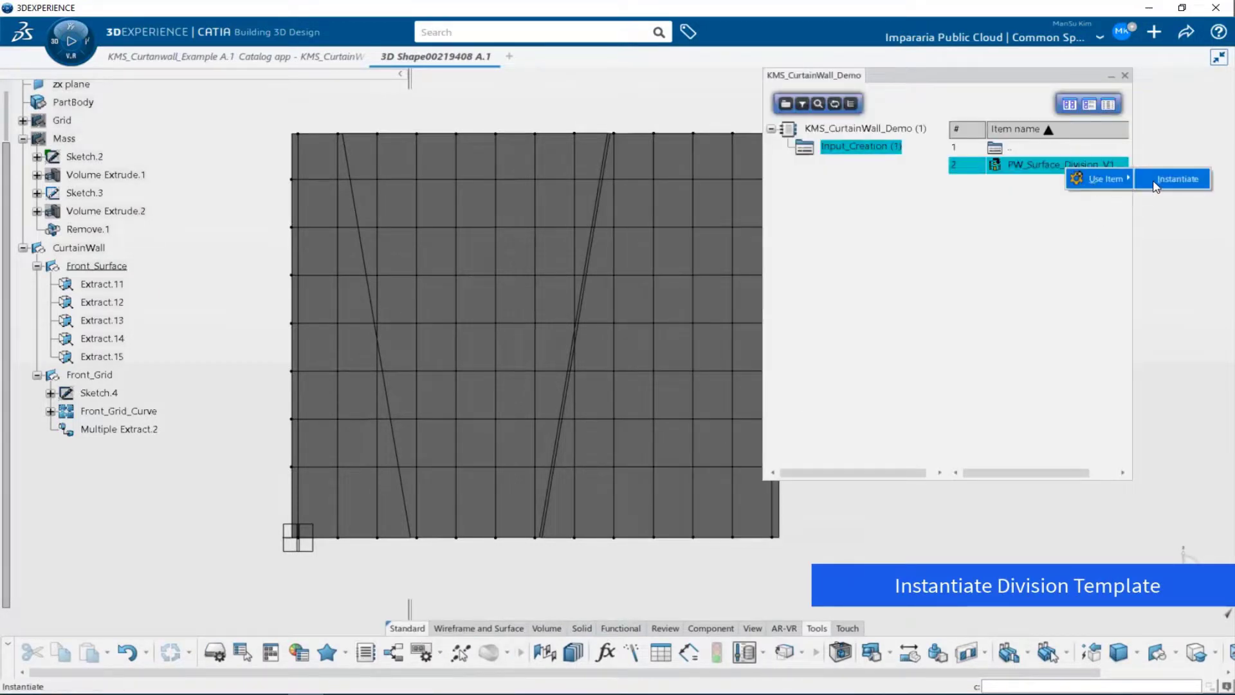
pyautogui.click(1156, 186)
pyautogui.moveTo(466, 389); pyautogui.dragTo(338, 287, button='middle')
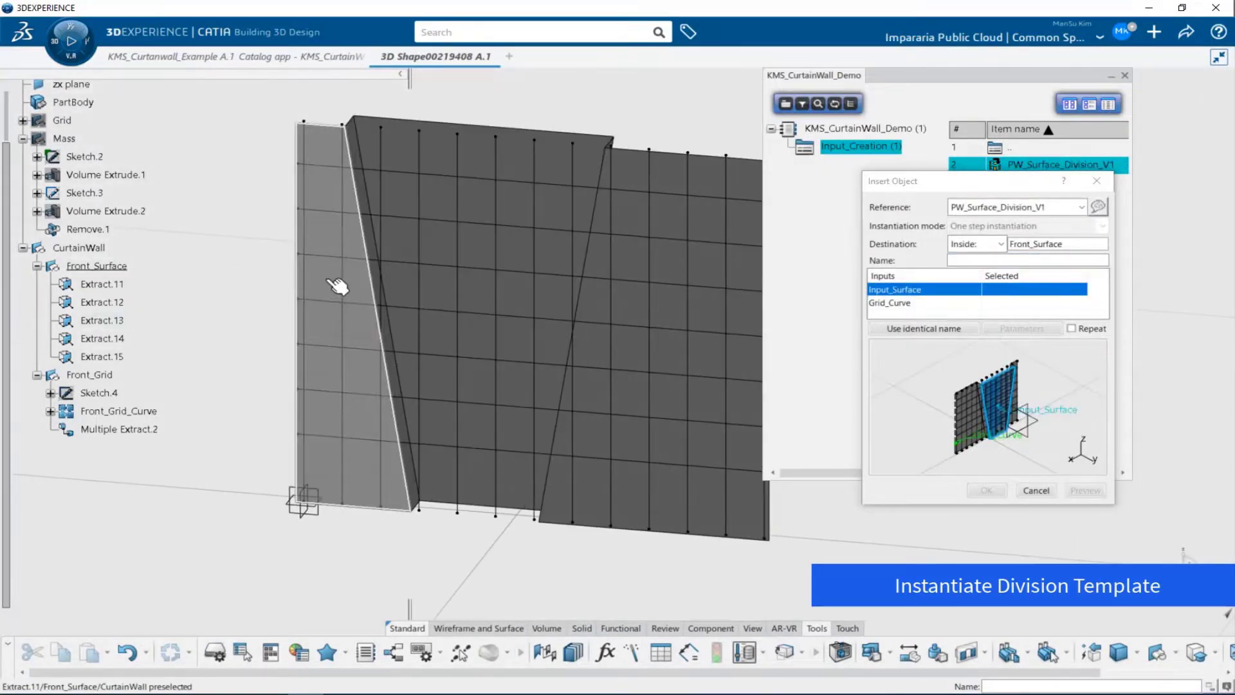
pyautogui.click(338, 286)
pyautogui.click(353, 276)
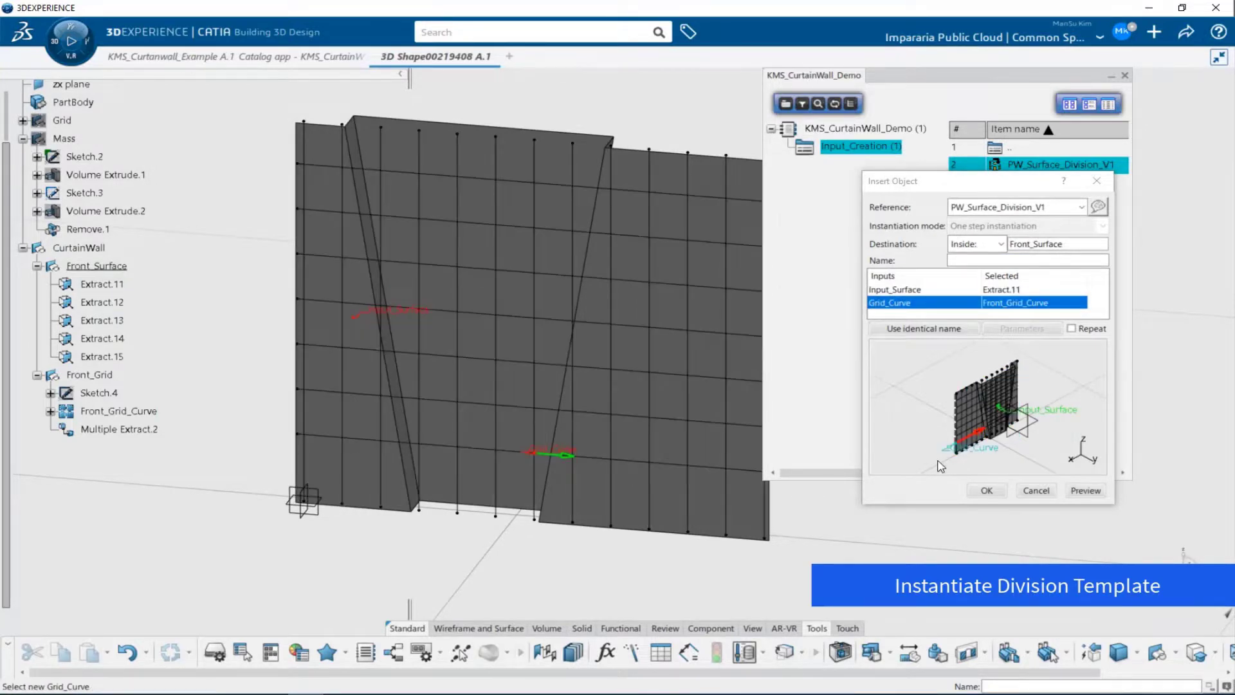
# Enable repeated instantiation, set the destination to after CurtainWall, and insert the template for Extract.11
pyautogui.click(1072, 329)
pyautogui.click(989, 261)
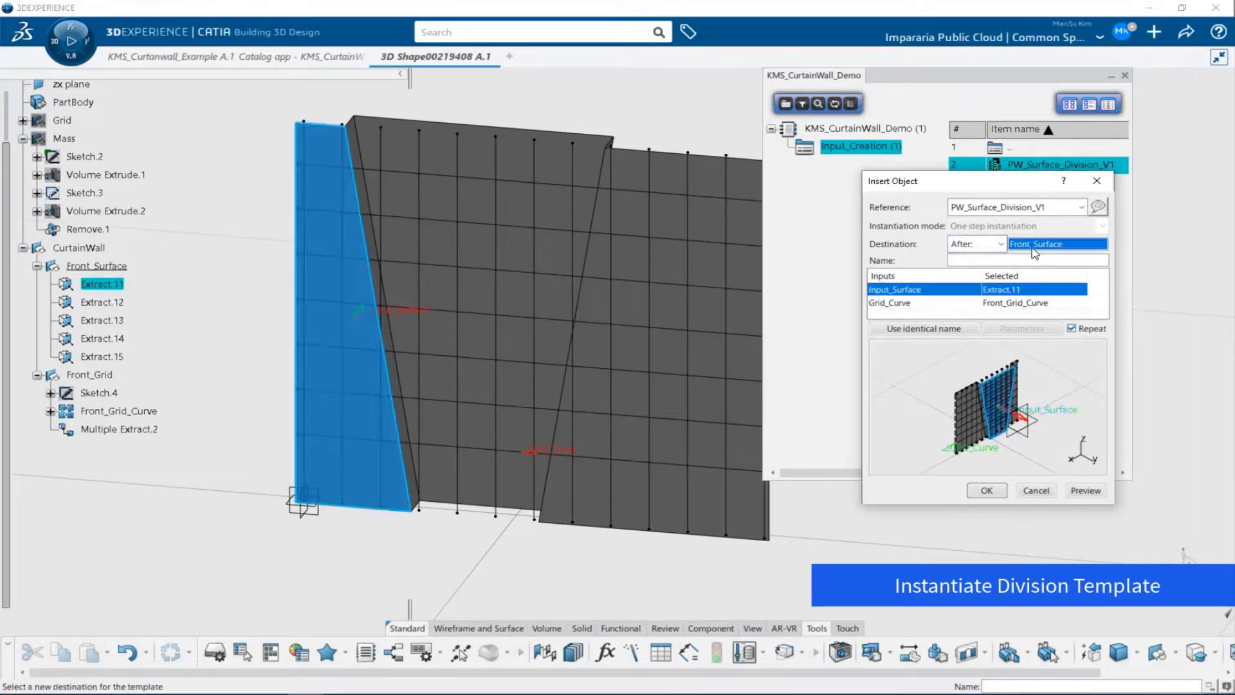
pyautogui.click(88, 247)
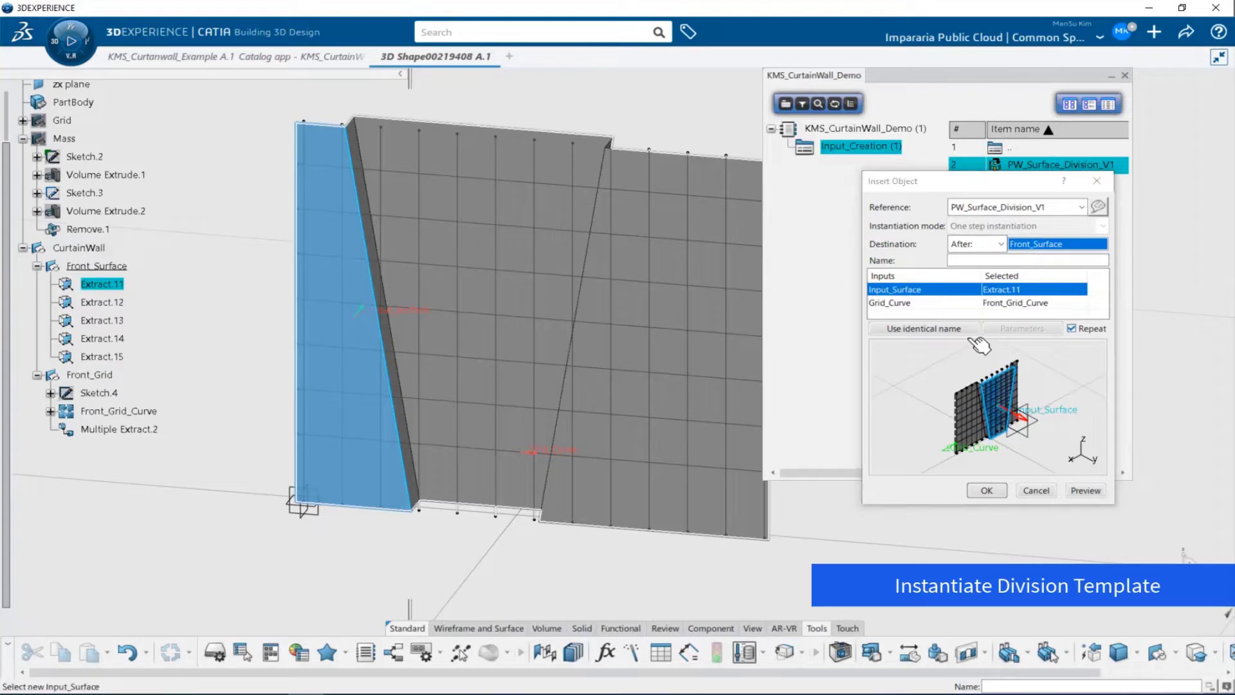
pyautogui.click(987, 491)
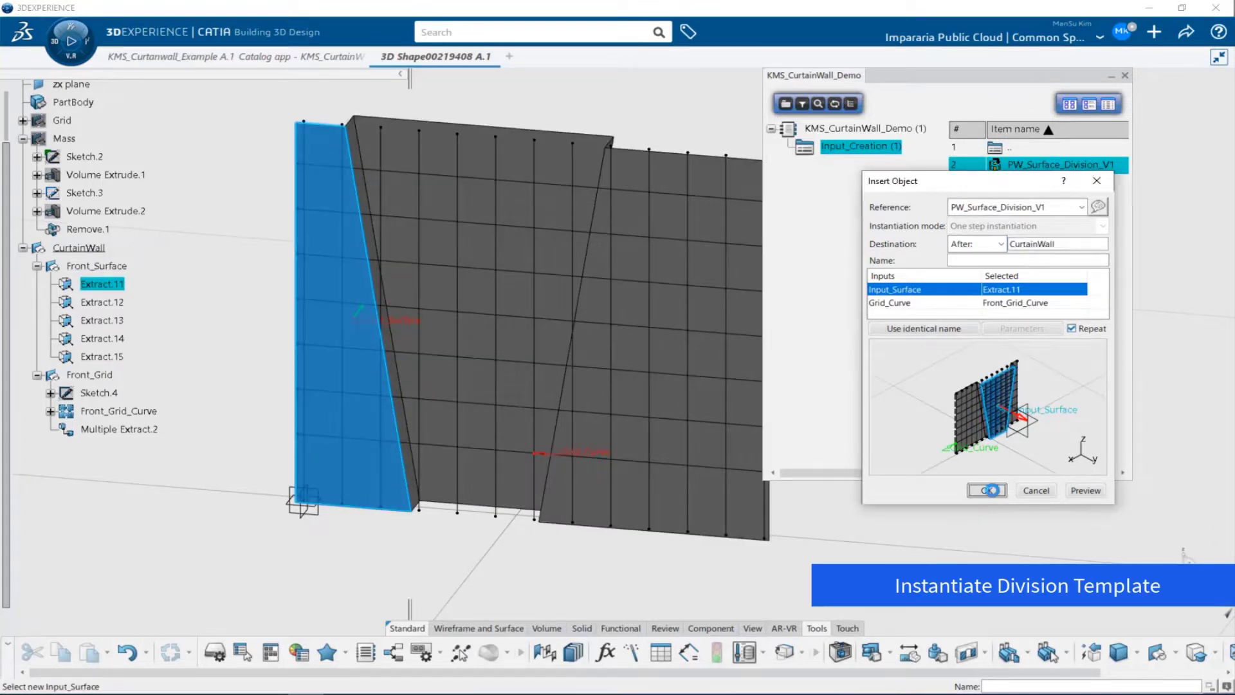
# Instantiate the division template on Extract.13 and Extract.15, using Front_Grid_Curve as the grid curve
pyautogui.click(527, 296)
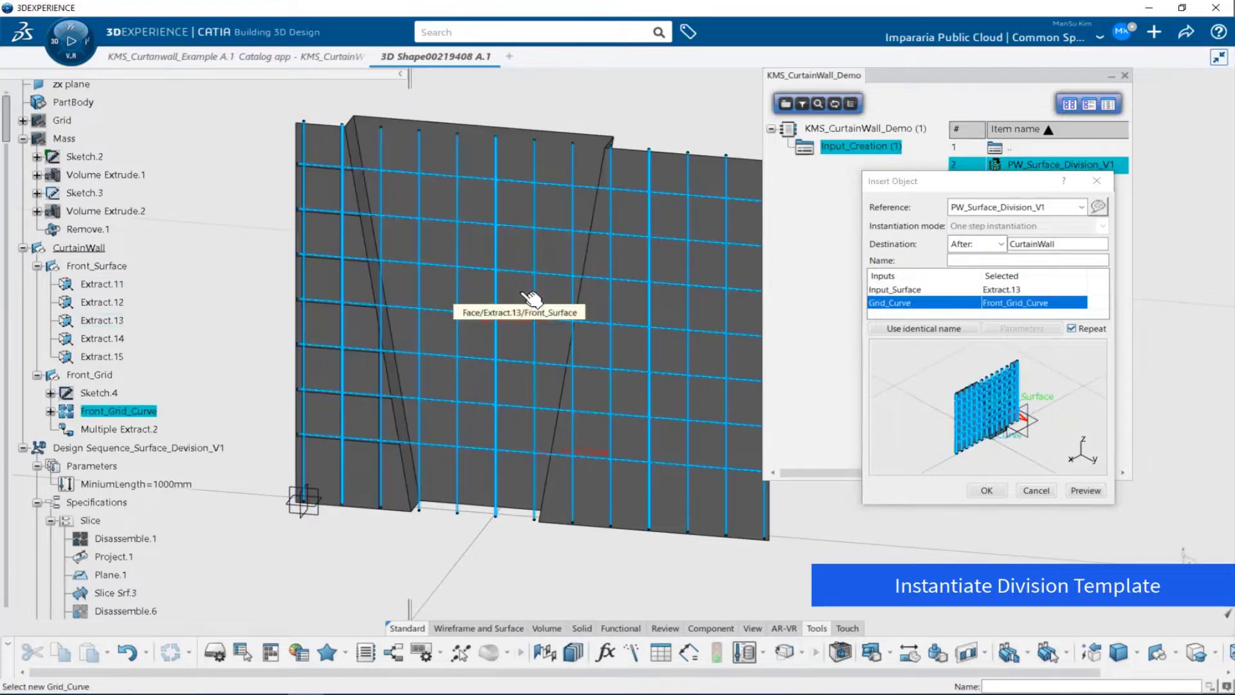
pyautogui.click(998, 490)
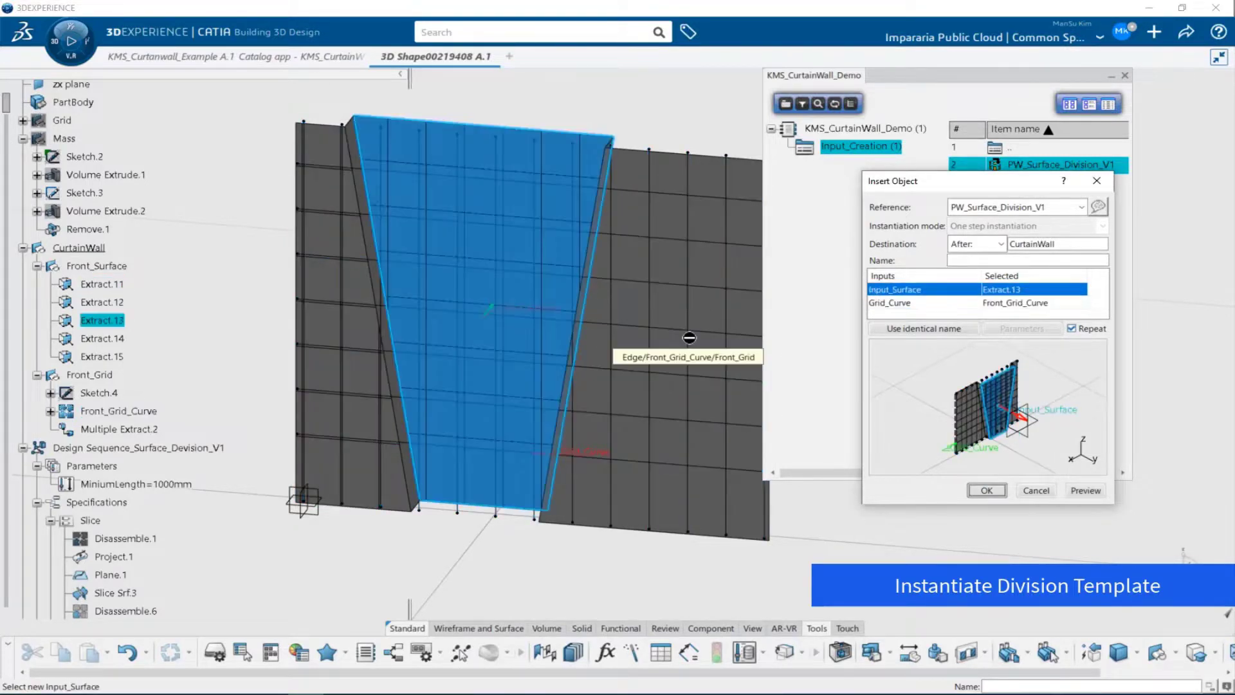
pyautogui.click(682, 299)
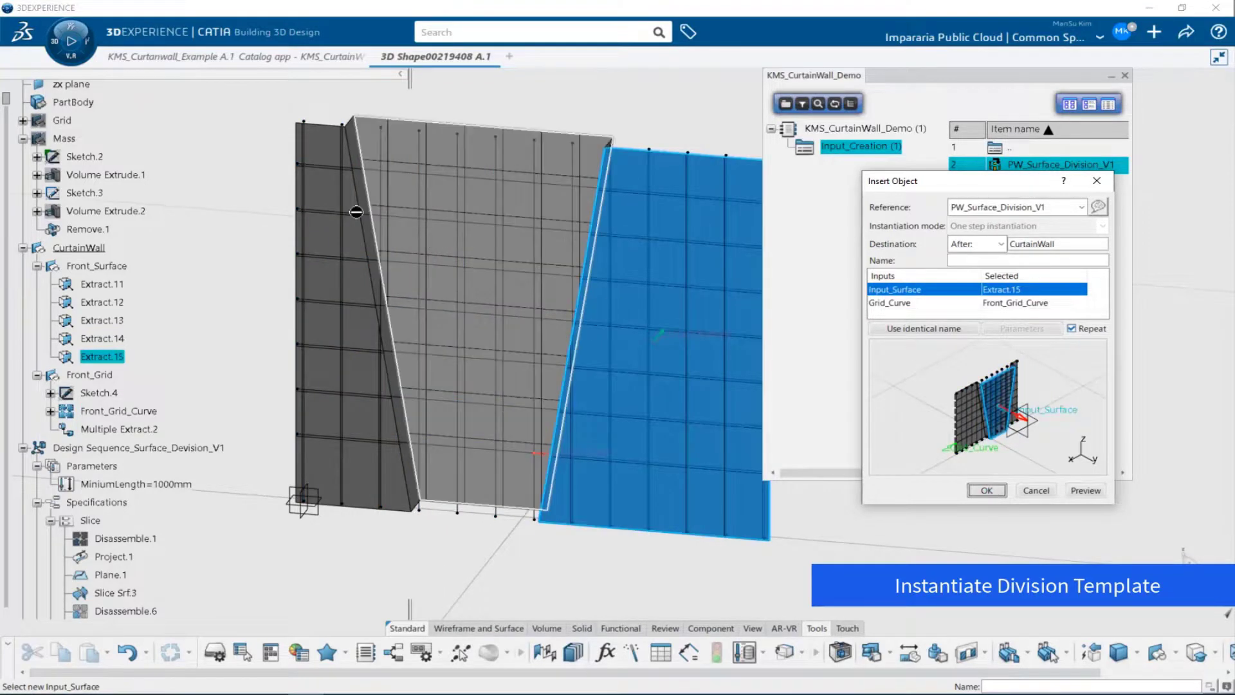
# Instantiate the division template on Extract.12, using Multiple Extract.2 as the grid curve
pyautogui.click(380, 238)
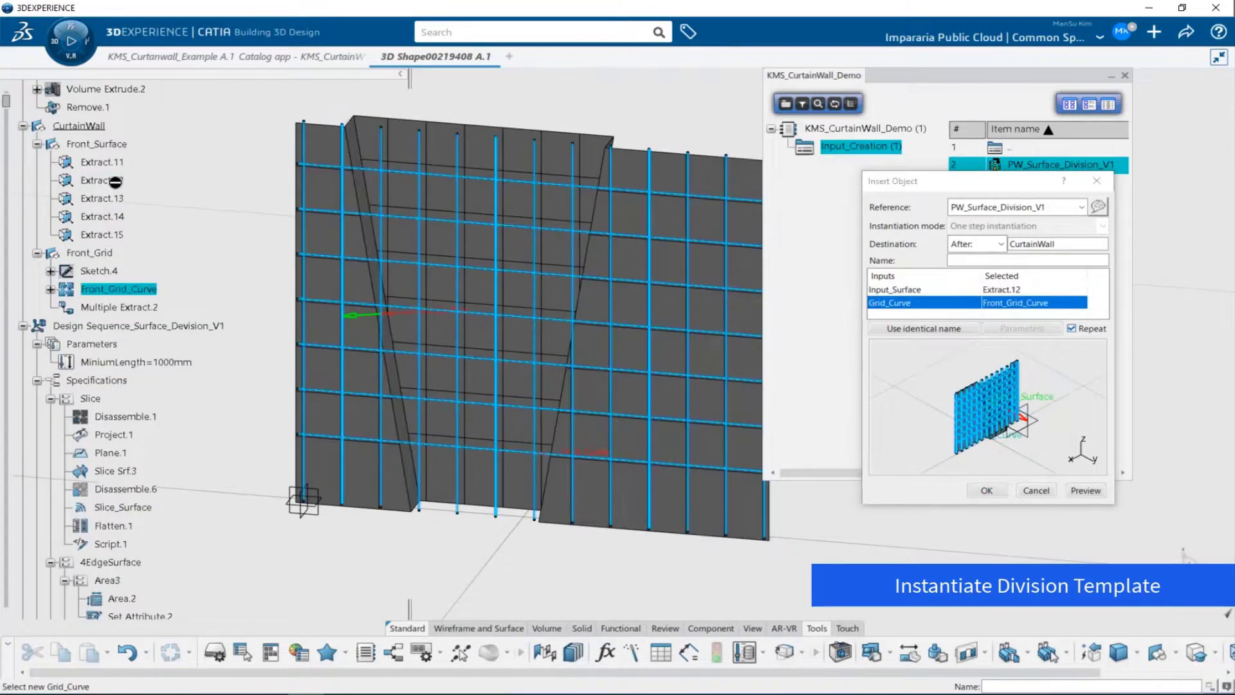
pyautogui.click(109, 307)
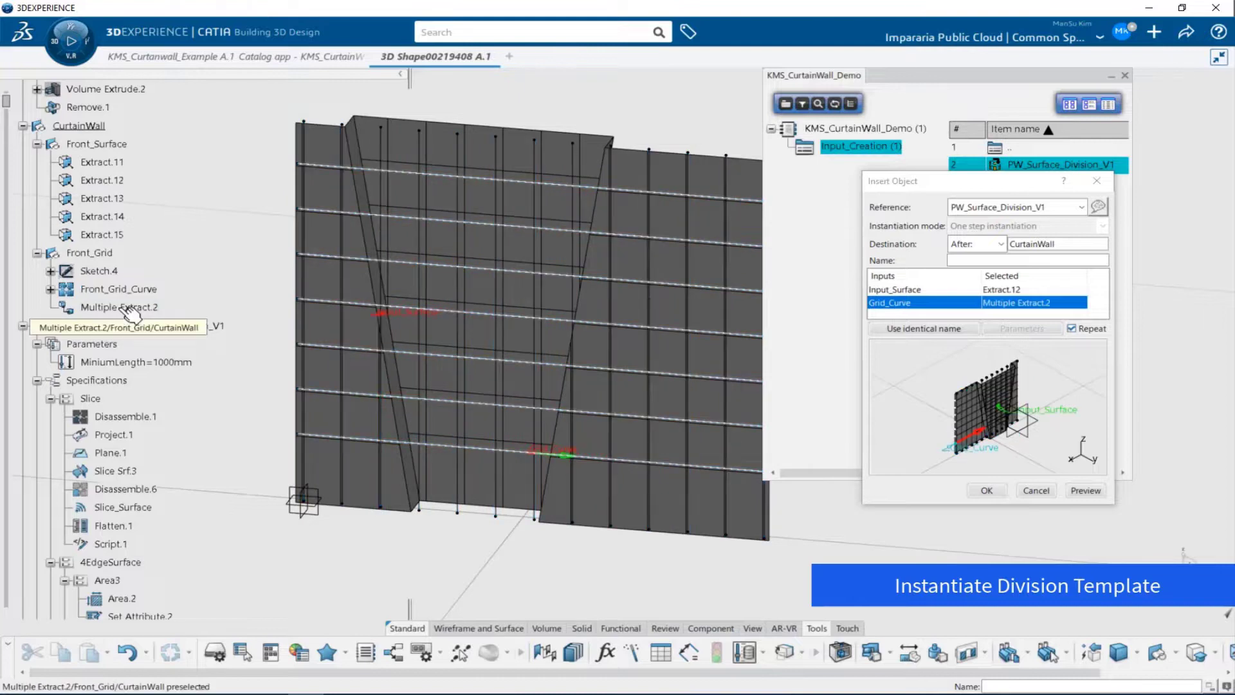
pyautogui.click(990, 491)
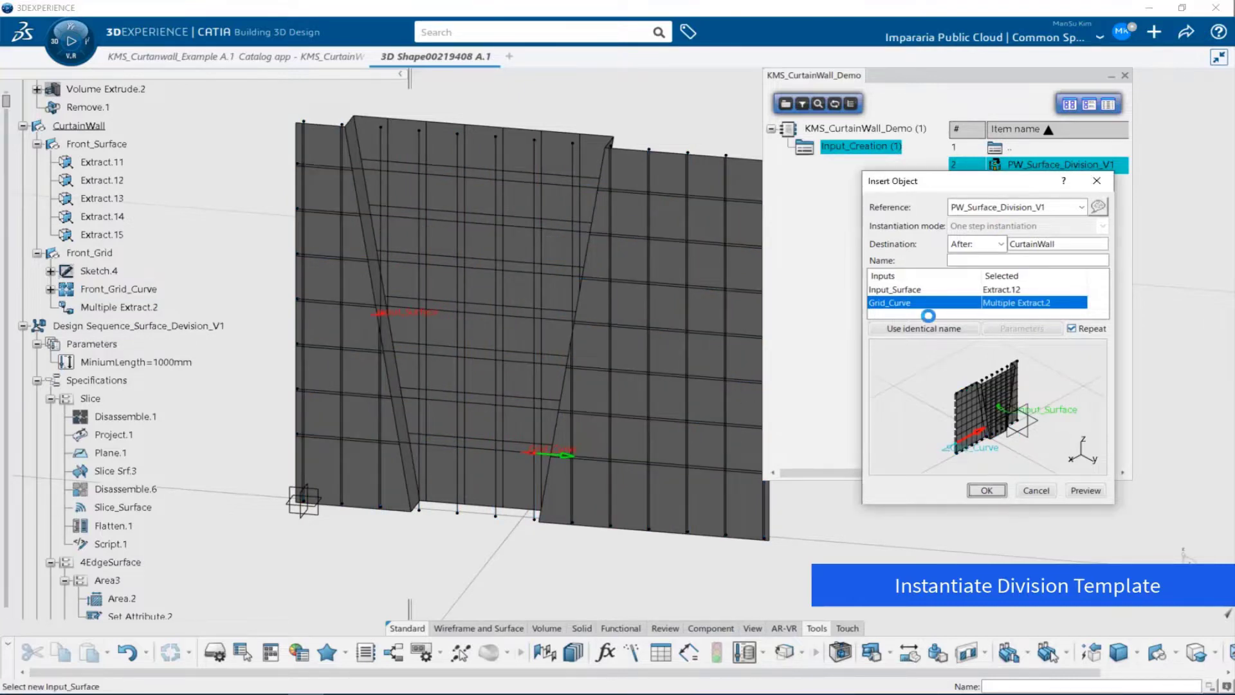
# Instantiate the division template on Extract.14 with Multiple Extract.2 as the grid curve, and end the repeated insertion
pyautogui.click(918, 292)
pyautogui.click(109, 217)
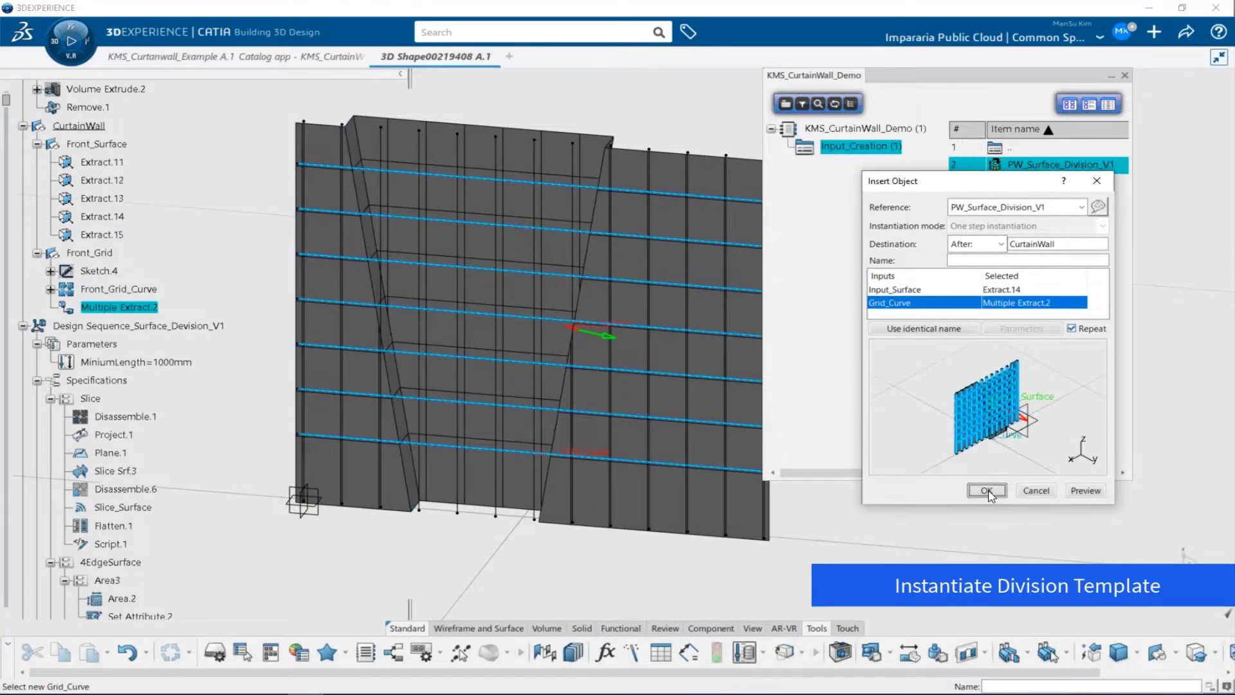
pyautogui.click(1041, 492)
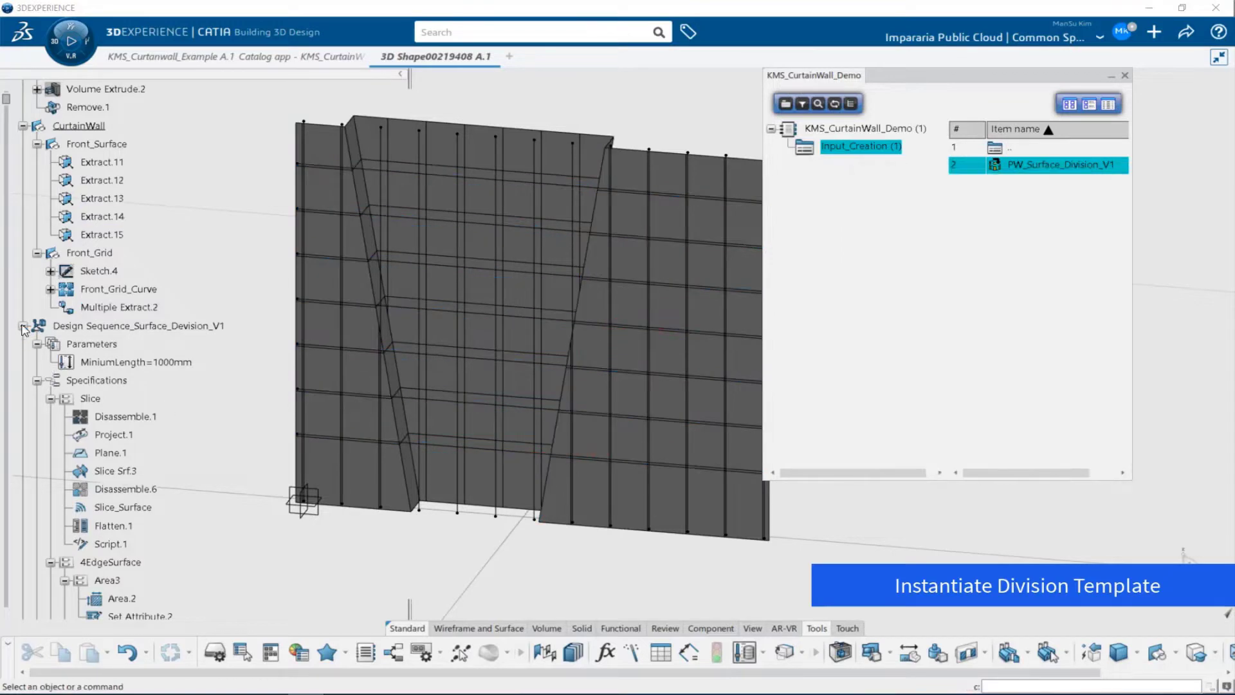
# Close the catalog, hide the CurtainWall geometrical set and collapse its branch
pyautogui.click(1125, 75)
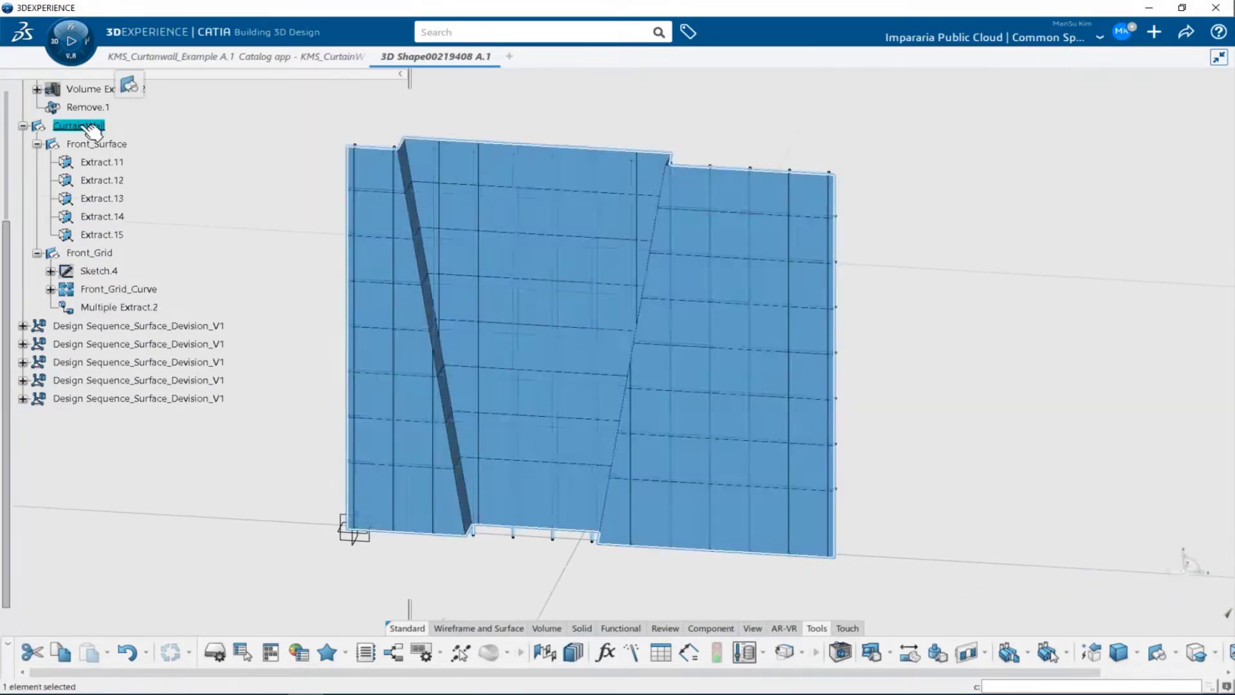
pyautogui.moveTo(493, 347); pyautogui.dragTo(547, 347, button='middle')
pyautogui.click(23, 125)
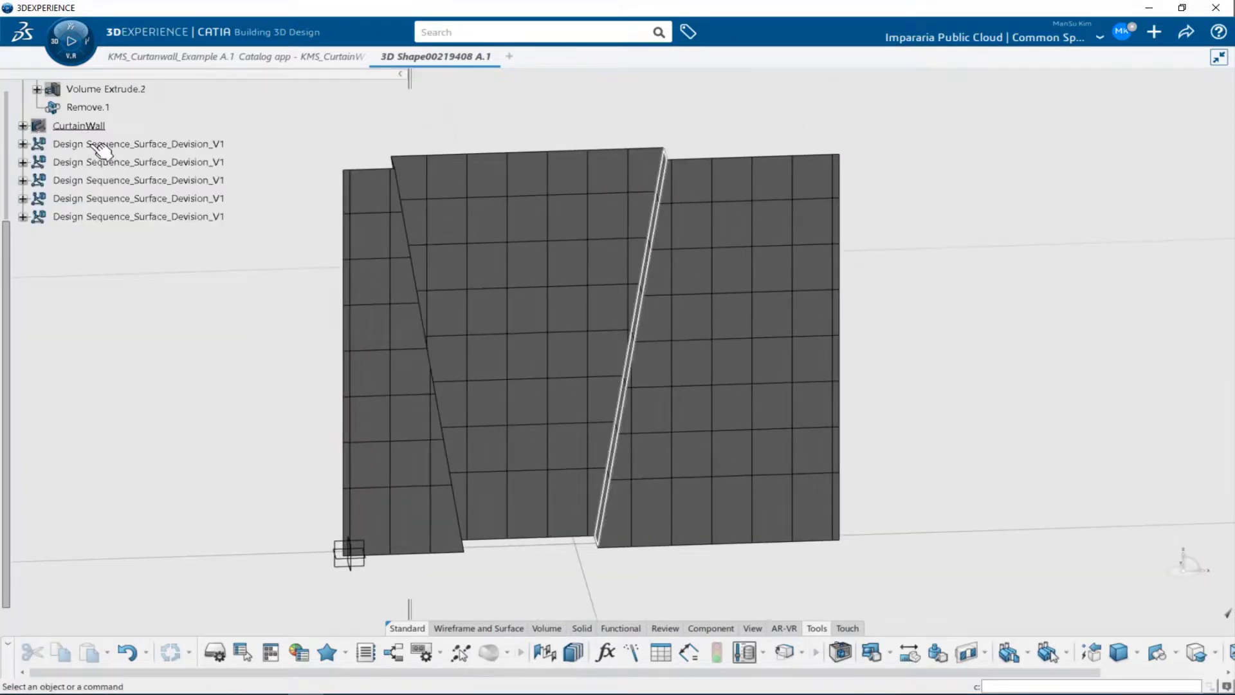
# Highlight each Surface_Devision_V1 design sequence in turn to examine which wall face it divides, and expand the last one
pyautogui.click(95, 146)
pyautogui.moveTo(426, 300); pyautogui.dragTo(308, 286, button='middle')
pyautogui.click(142, 164)
pyautogui.click(143, 182)
pyautogui.click(131, 201)
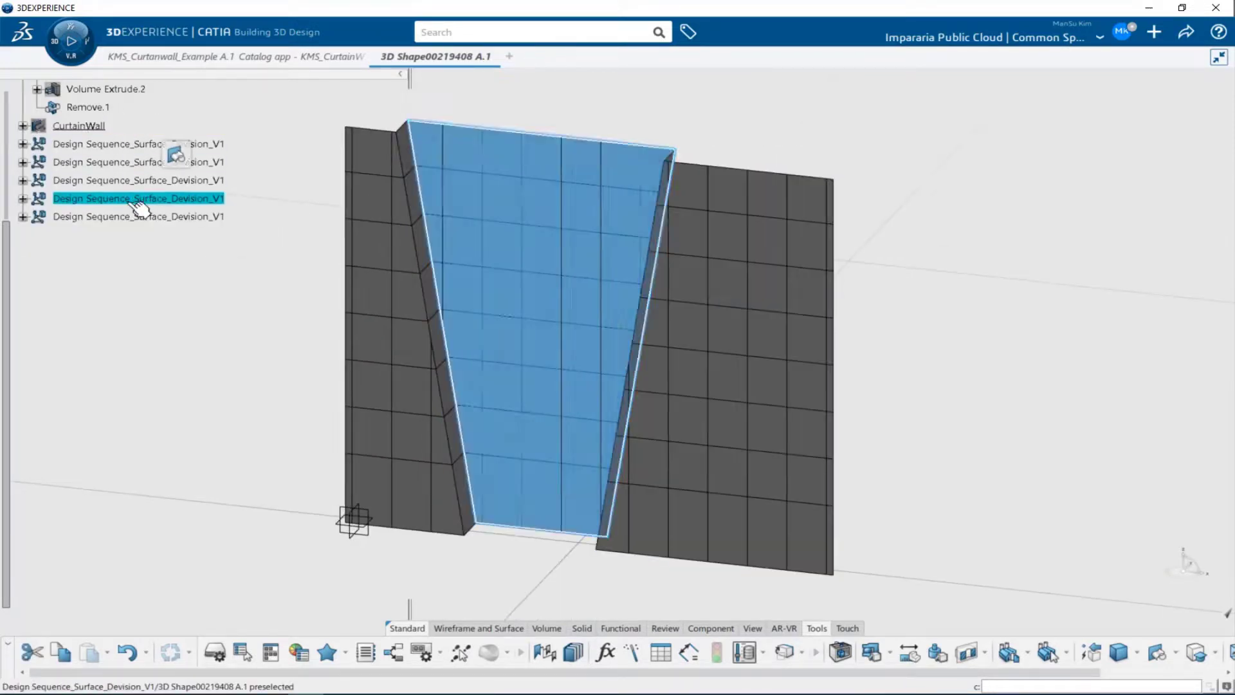
pyautogui.click(129, 217)
pyautogui.click(127, 253)
pyautogui.doubleClick(131, 217)
# Hide the first four Surface_Devision_V1 design sequences, leaving only the last one displayed
pyautogui.click(94, 228)
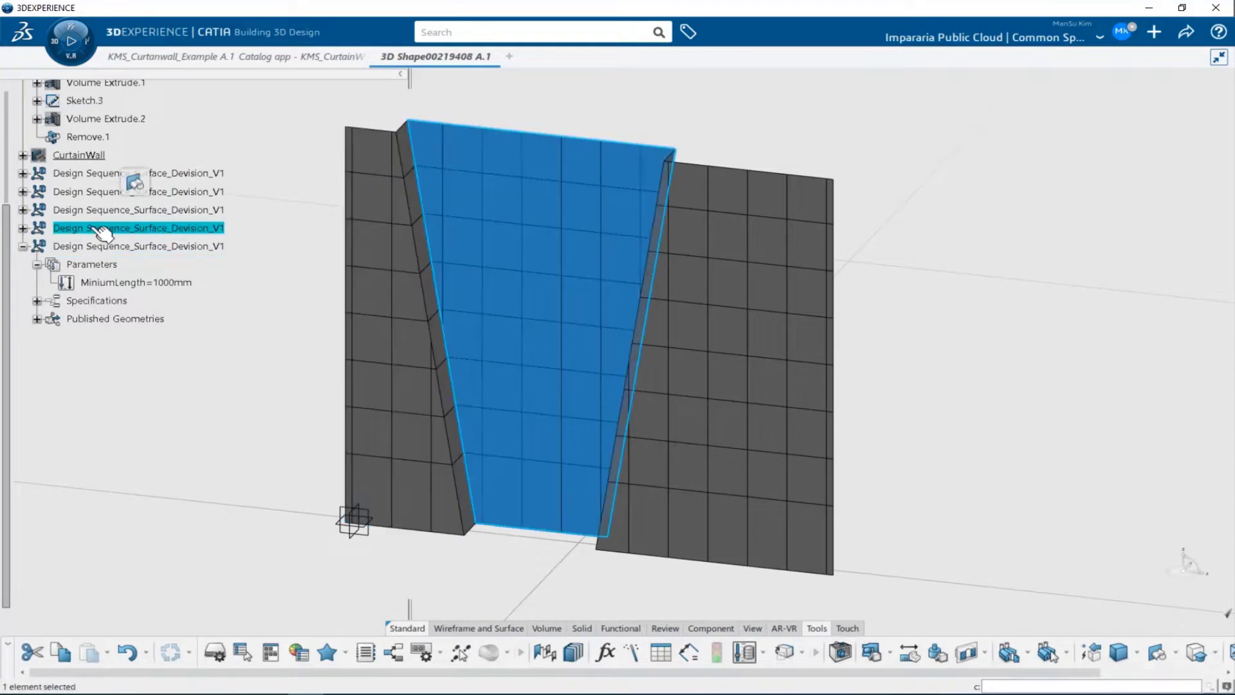
pyautogui.keyDown('shift'); pyautogui.click(94, 174); pyautogui.keyUp('shift')
pyautogui.click(134, 128)
pyautogui.moveTo(517, 373); pyautogui.dragTo(541, 344, button='middle')
# Expand the Published Geometries of the last design sequence and examine the Slice_Surface pieces with their area attributes
pyautogui.click(37, 319)
pyautogui.scroll(-1, 87, 328)
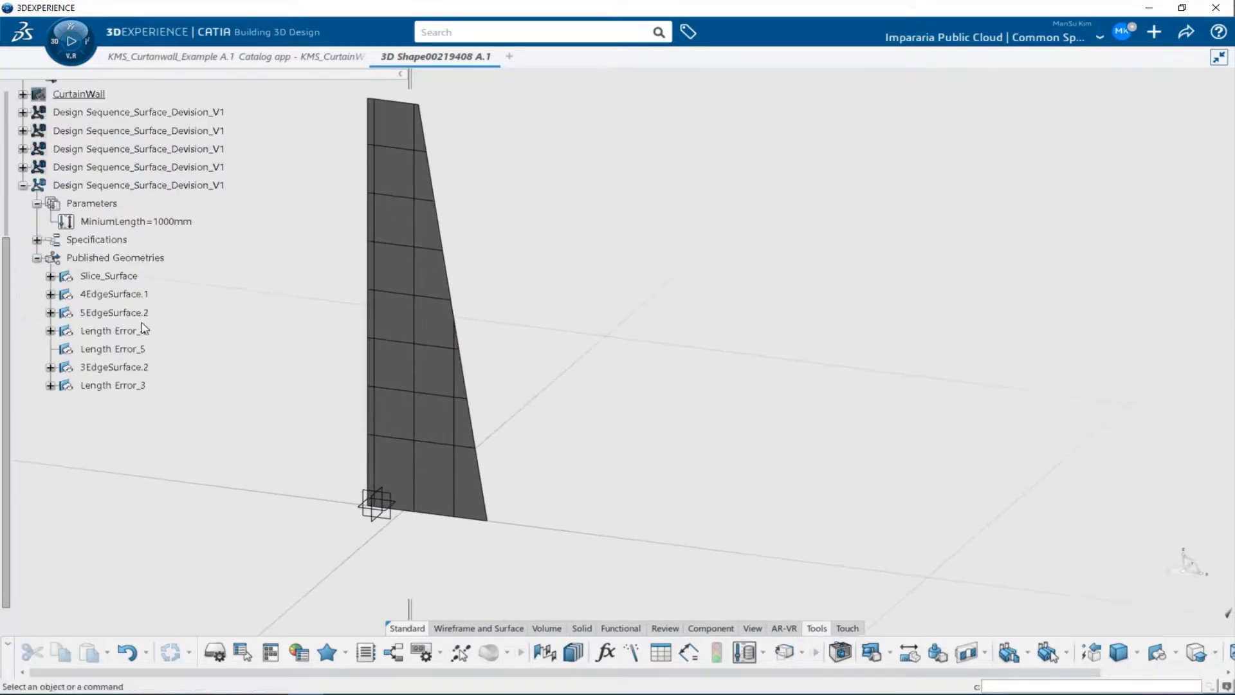
pyautogui.click(121, 278)
pyautogui.click(50, 276)
pyautogui.scroll(2, 50, 281)
pyautogui.click(107, 217)
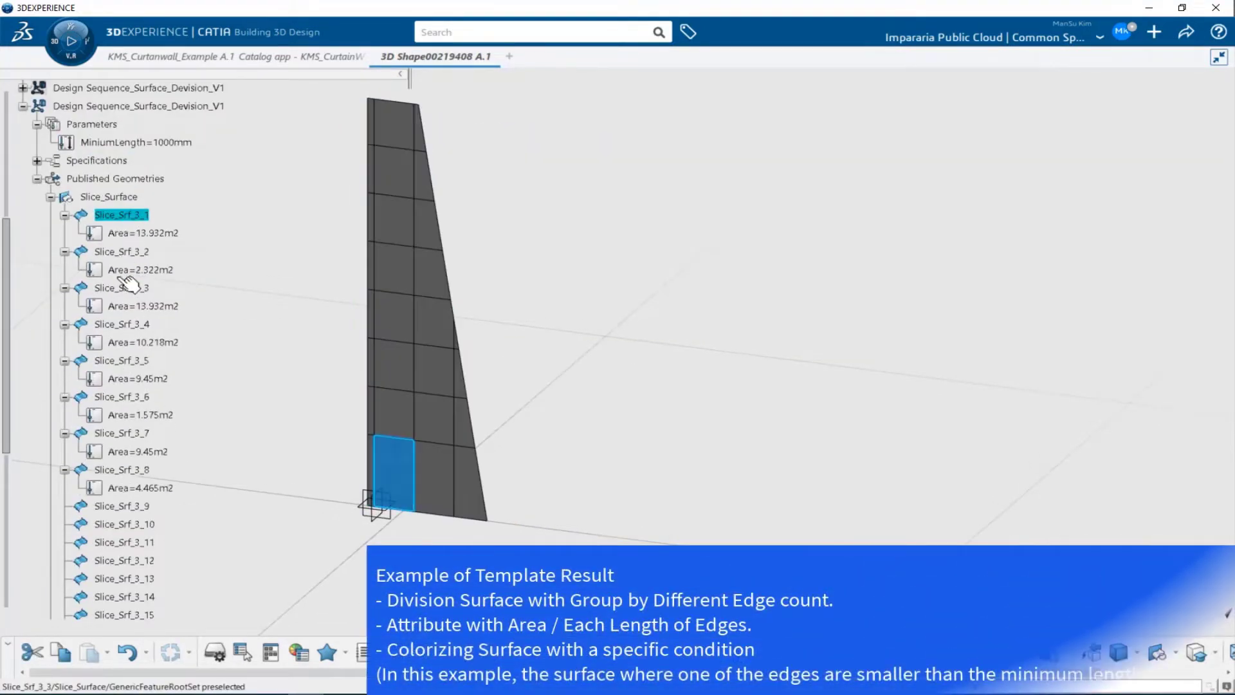
pyautogui.click(50, 196)
# Highlight the 4EdgeSurface.1, 5EdgeSurface.2 and 3EdgeSurface.2 groups to examine how the pieces are sorted by edge count
pyautogui.click(115, 215)
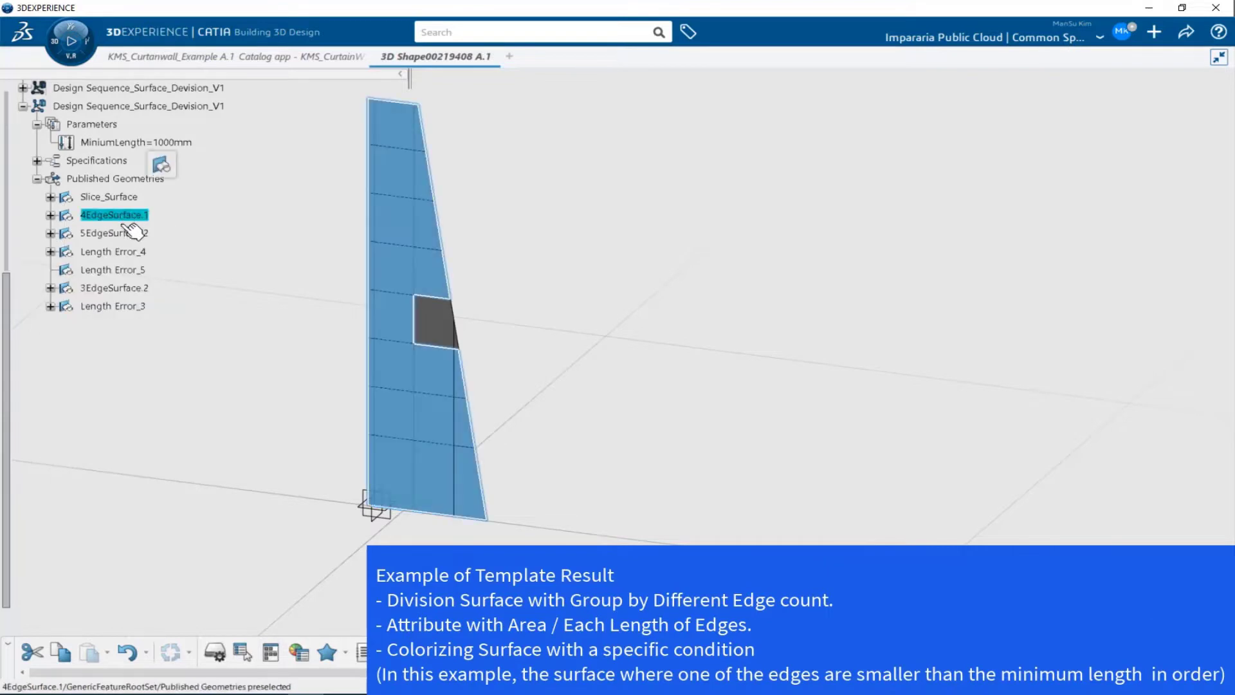
pyautogui.click(115, 235)
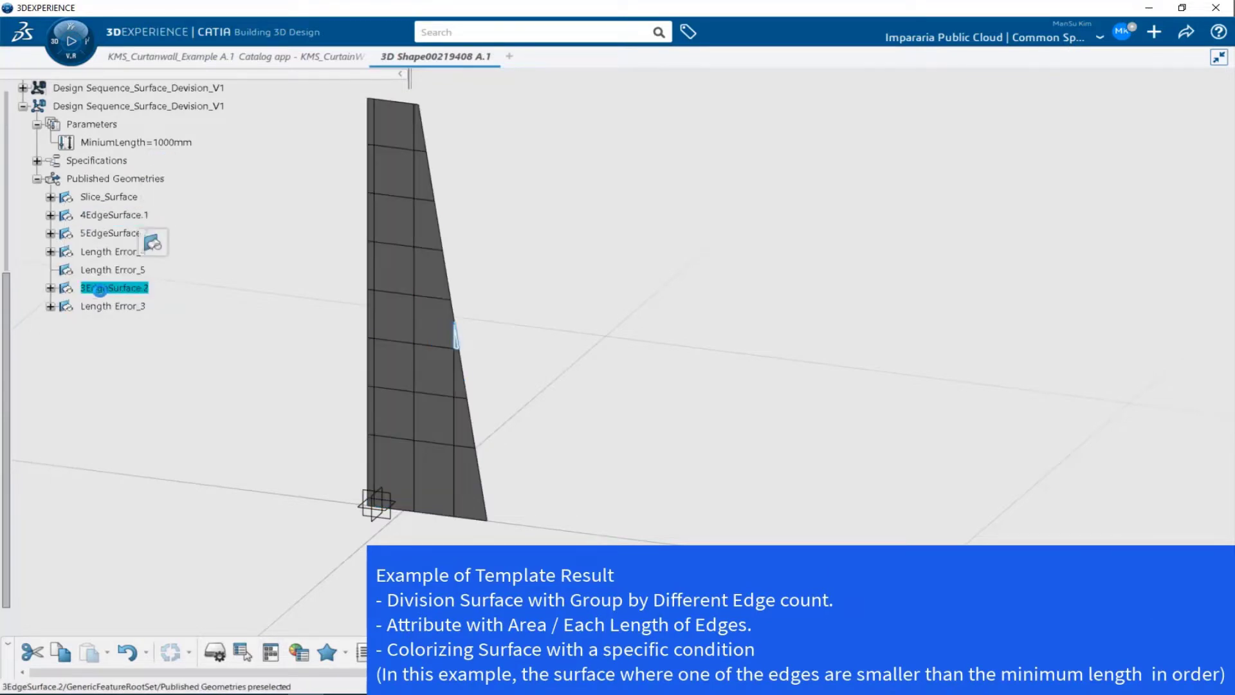
pyautogui.moveTo(434, 375); pyautogui.dragTo(511, 338, button='middle')
# Expand 4EdgeSurface.1 and examine the area and edge length attributes of Slice_Srf_3_1 on the model
pyautogui.click(103, 215)
pyautogui.click(50, 215)
pyautogui.scroll(-1, 117, 252)
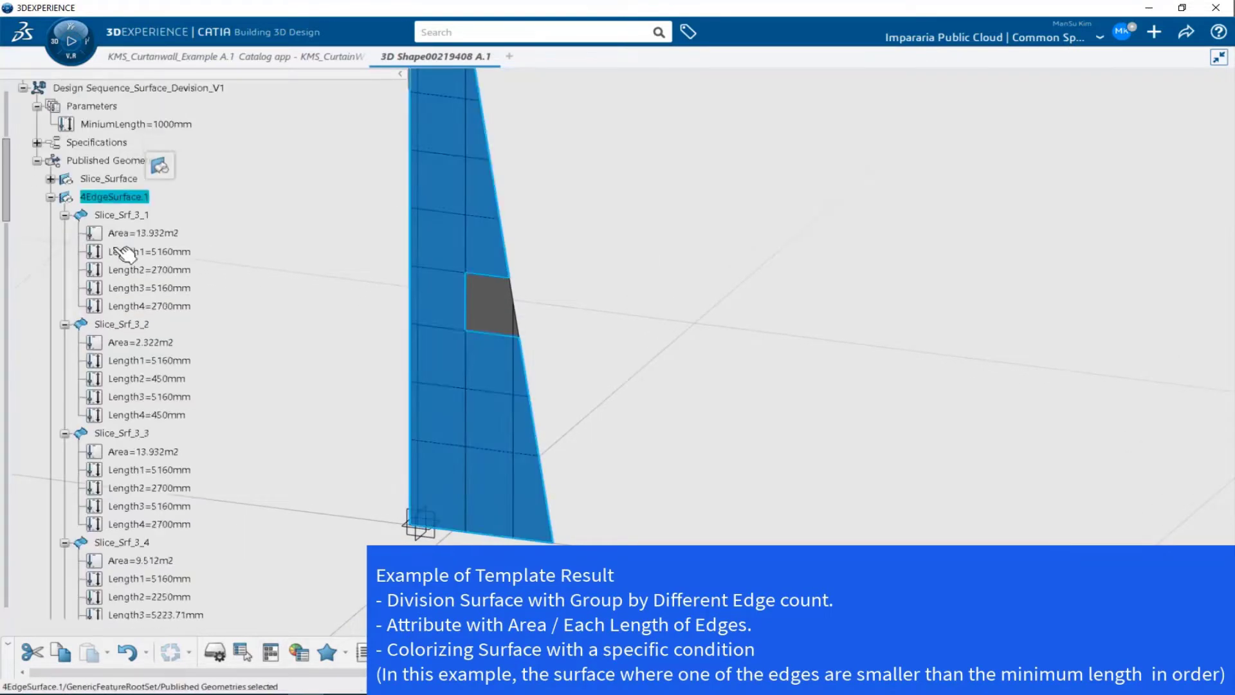
pyautogui.click(124, 217)
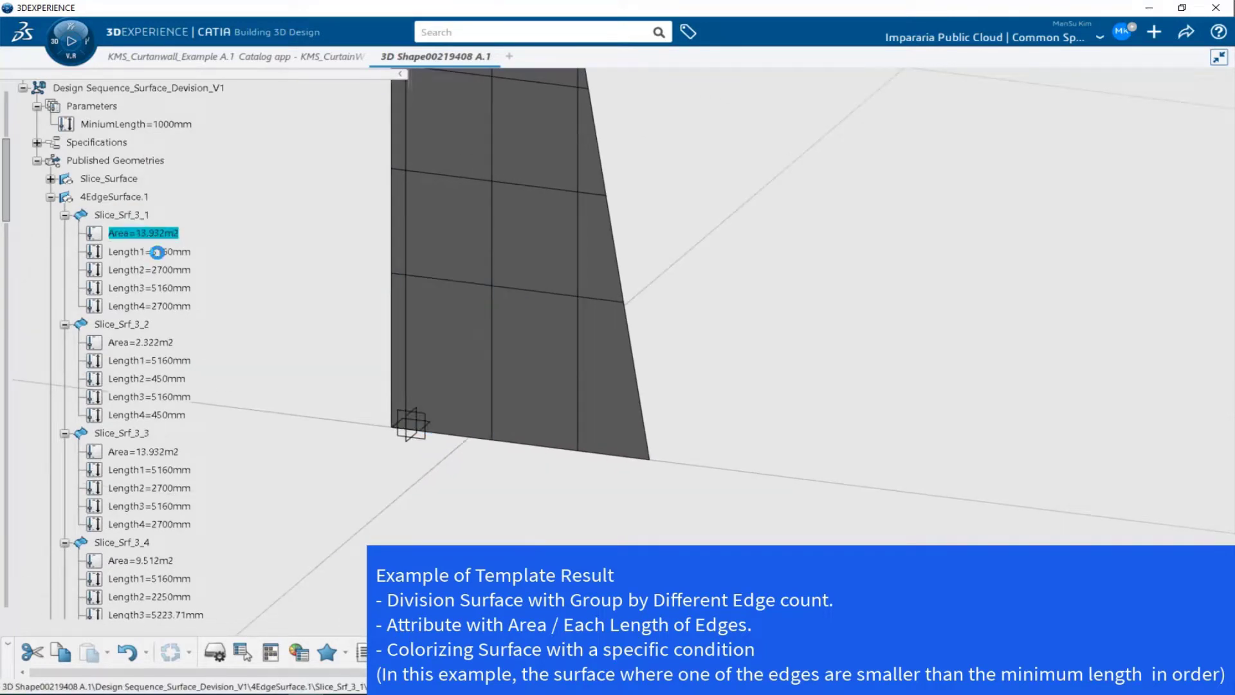
pyautogui.click(166, 288)
pyautogui.click(166, 307)
pyautogui.click(134, 215)
pyautogui.click(64, 215)
pyautogui.click(50, 197)
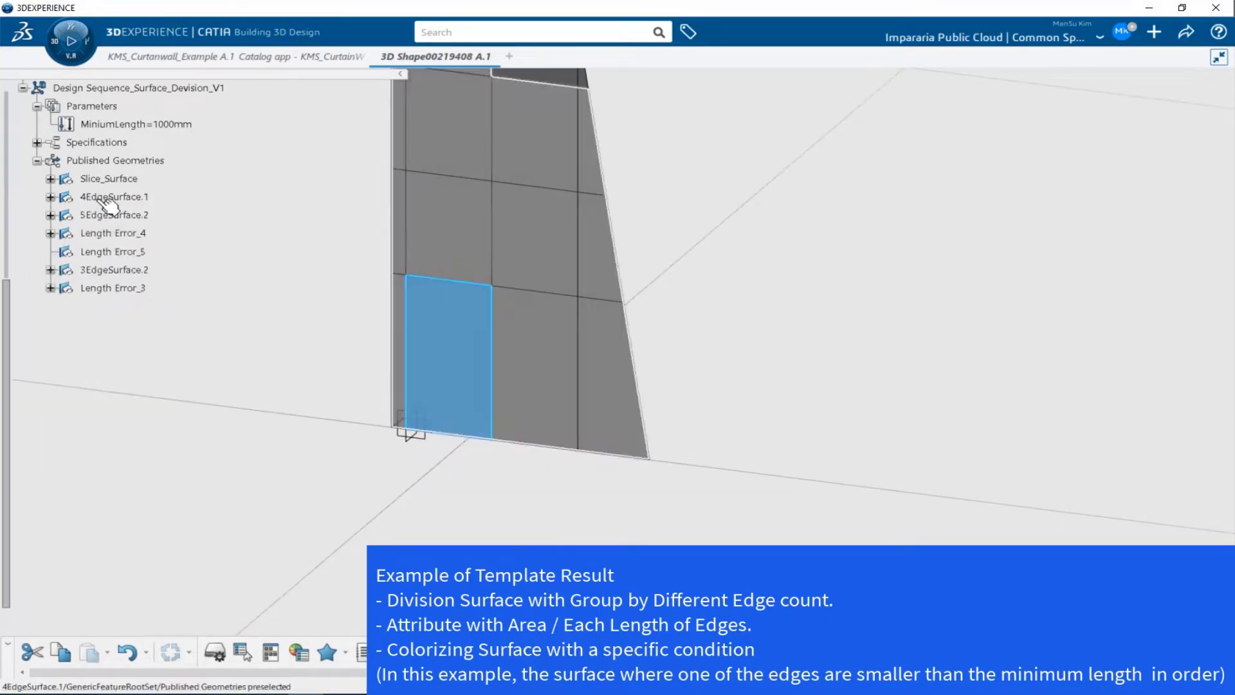
# Hide the 4EdgeSurface.1, 5EdgeSurface.2 and 3EdgeSurface.2 groups
pyautogui.click(106, 198)
pyautogui.keyDown('ctrl'); pyautogui.click(111, 268); pyautogui.keyUp('ctrl')
pyautogui.rightClick(113, 270)
pyautogui.click(153, 322)
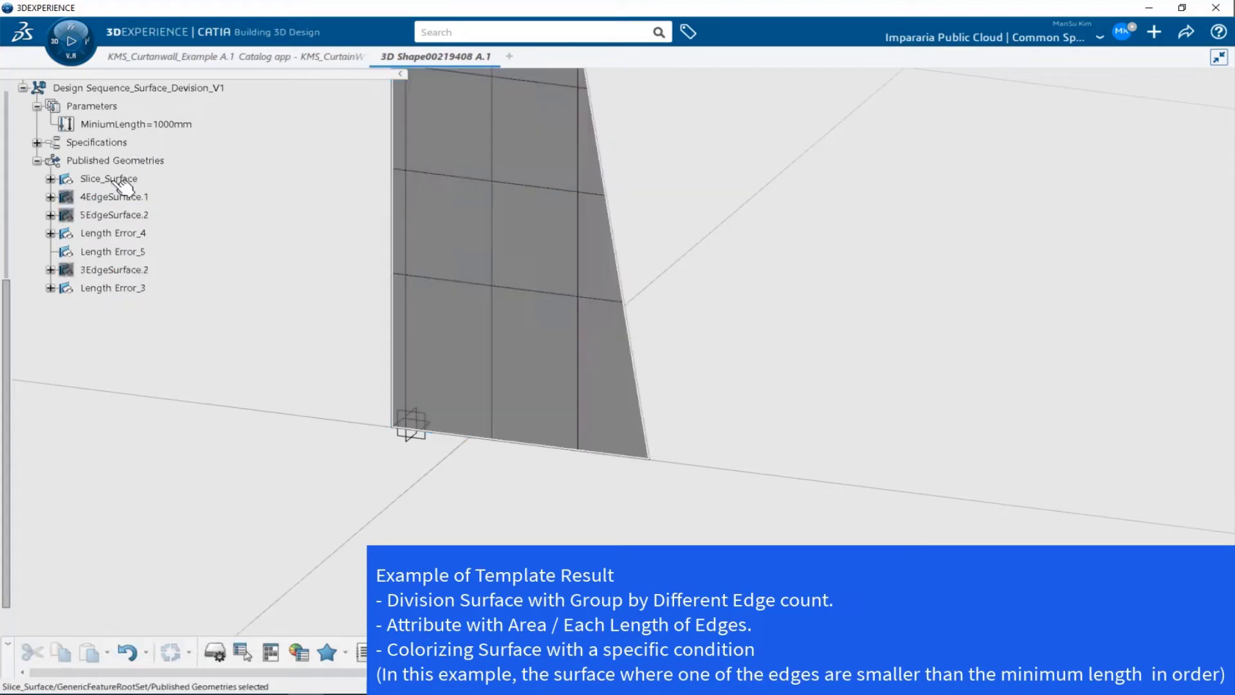
# Highlight Slice_Surface and Length Error_4, and expand Length Error_4 to examine its Colorize surfaces
pyautogui.click(117, 180)
pyautogui.moveTo(348, 271); pyautogui.dragTo(334, 358, button='middle')
pyautogui.click(120, 233)
pyautogui.click(50, 234)
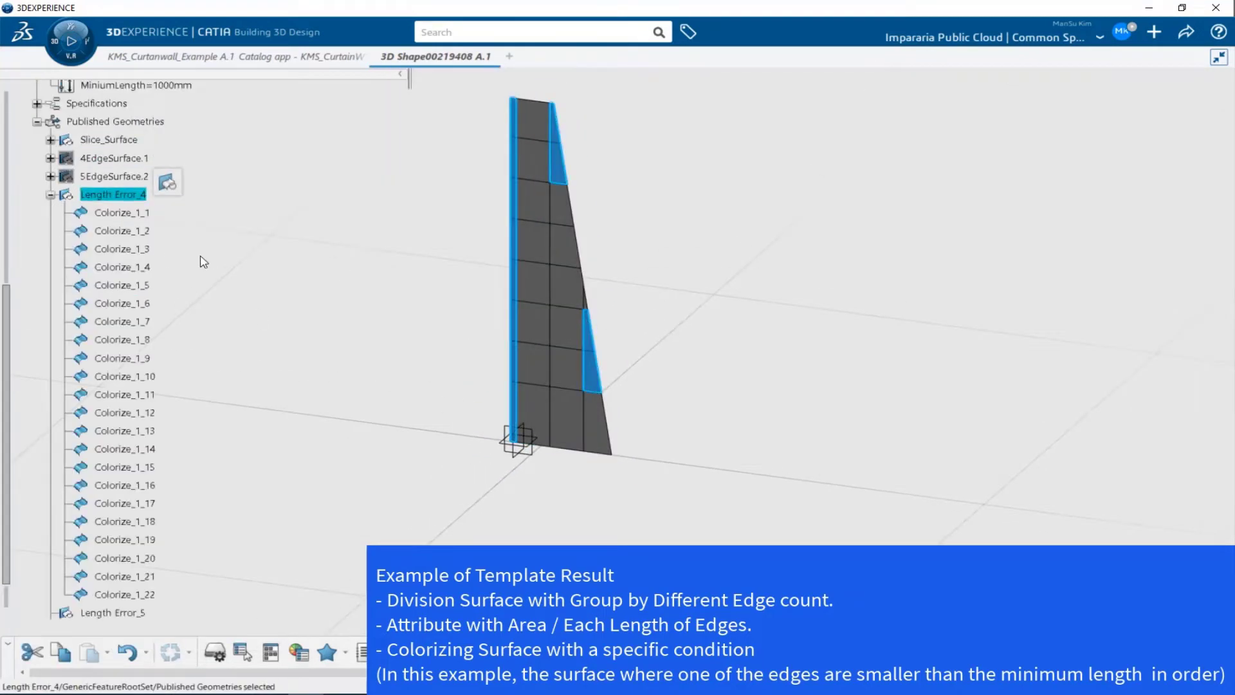
# Select all Colorize surfaces under Length Error_4 and examine on the model which pieces have edges below the minimum length
pyautogui.click(205, 278)
pyautogui.scroll(-2, 122, 360)
pyautogui.scroll(3, 126, 460)
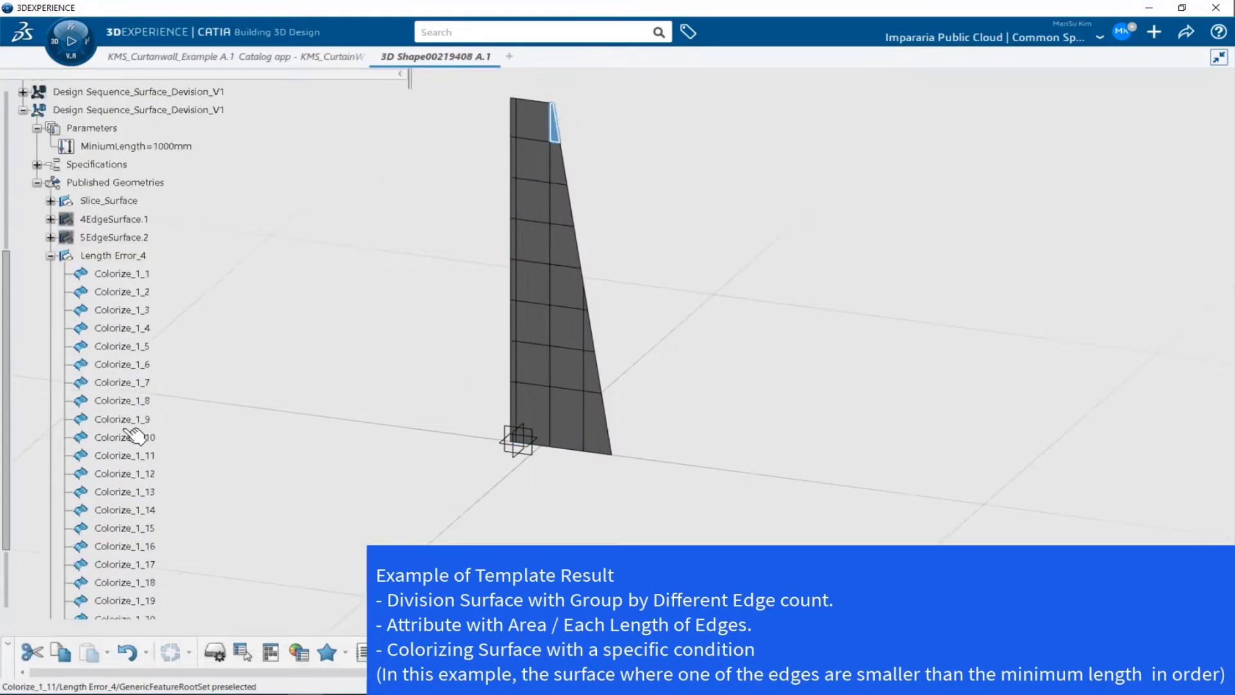
pyautogui.moveTo(135, 437); pyautogui.dragTo(187, 284)
pyautogui.moveTo(611, 360); pyautogui.dragTo(579, 412, button='middle')
pyautogui.click(37, 164)
pyautogui.scroll(5, 129, 258)
pyautogui.click(37, 196)
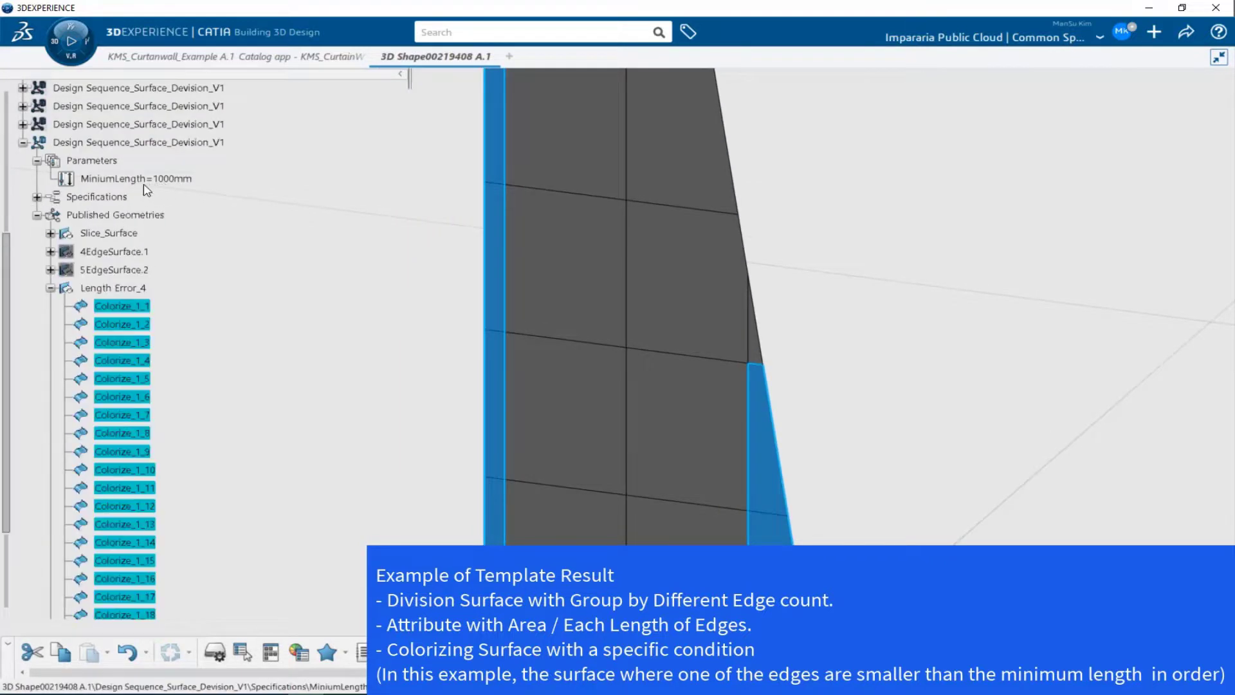
# Set the MiniumLength parameter of the last design sequence to 300 mm
pyautogui.click(171, 181)
pyautogui.doubleClick(168, 184)
pyautogui.write('300mm')
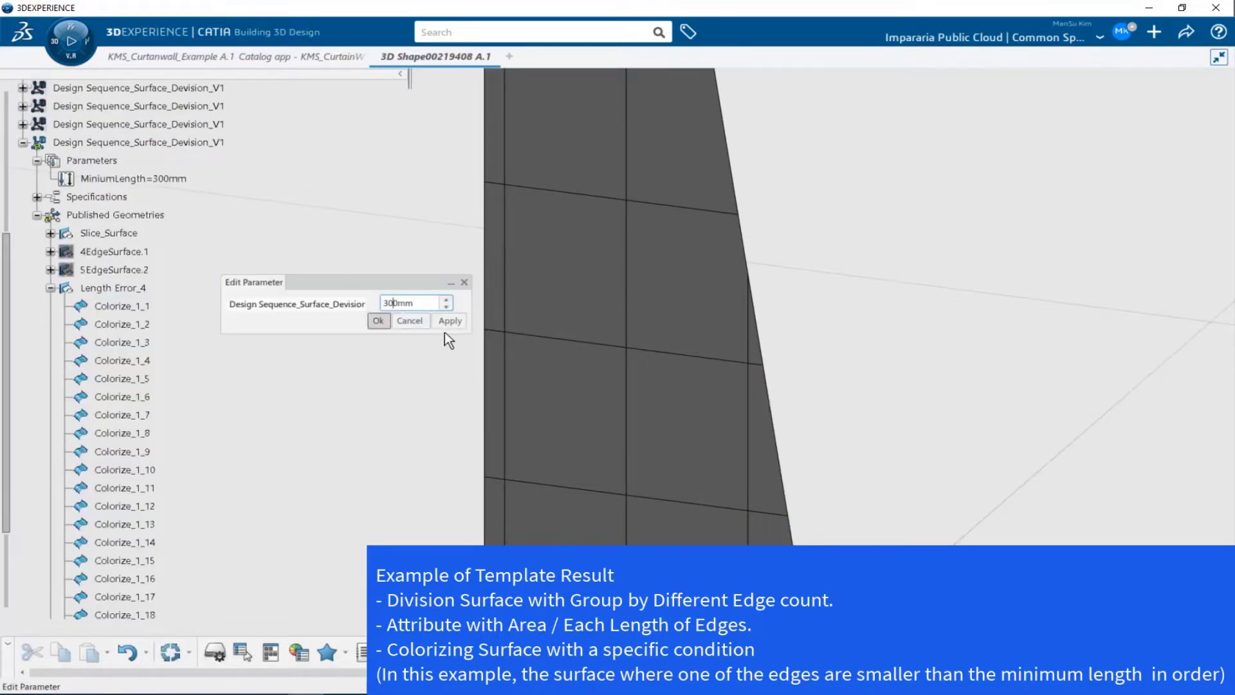
pyautogui.press('Return')
# Hide Slice_Surface and inspect the colored Colorize_1_1 surface under Length Error_4
pyautogui.moveTo(922, 262); pyautogui.dragTo(634, 364, button='middle')
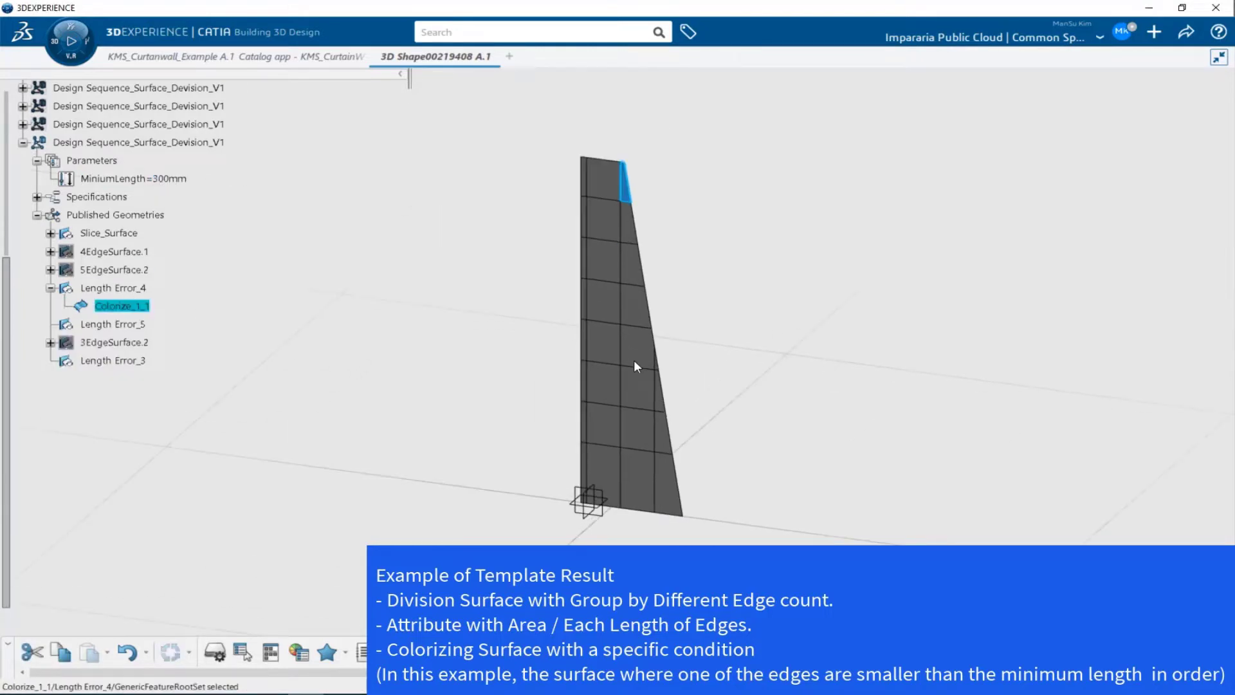
pyautogui.click(115, 236)
pyautogui.press('space')
pyautogui.moveTo(689, 271); pyautogui.dragTo(538, 239, button='middle')
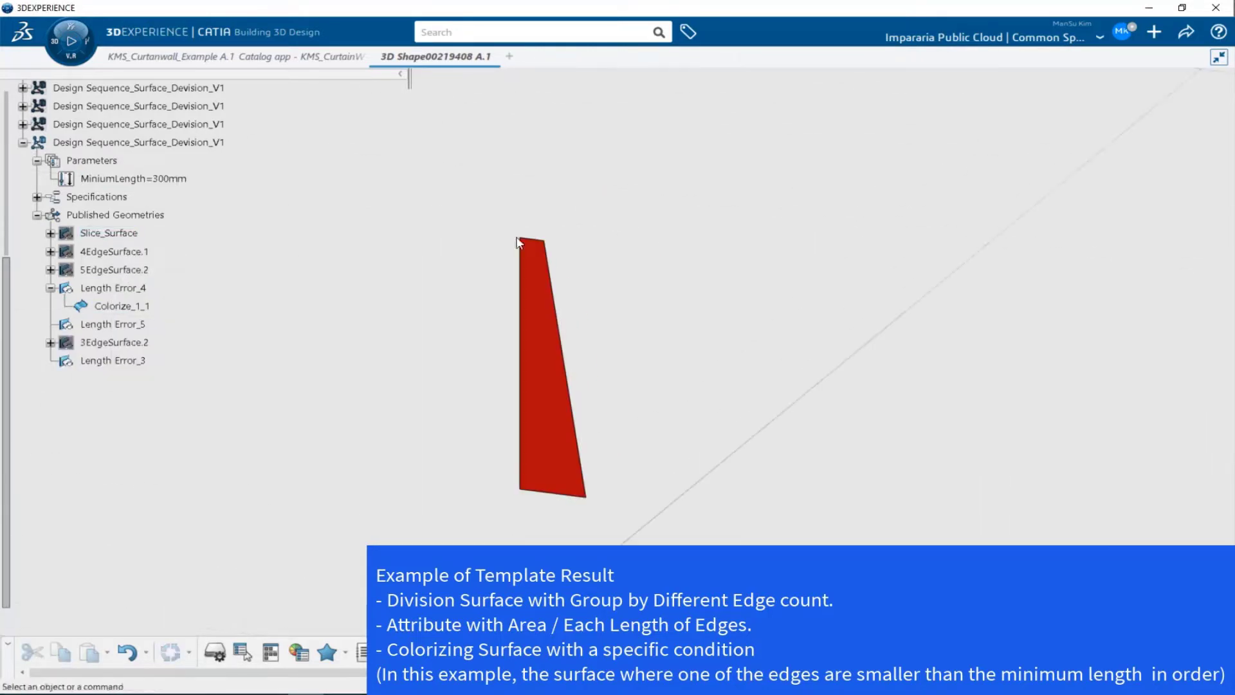
pyautogui.click(540, 245)
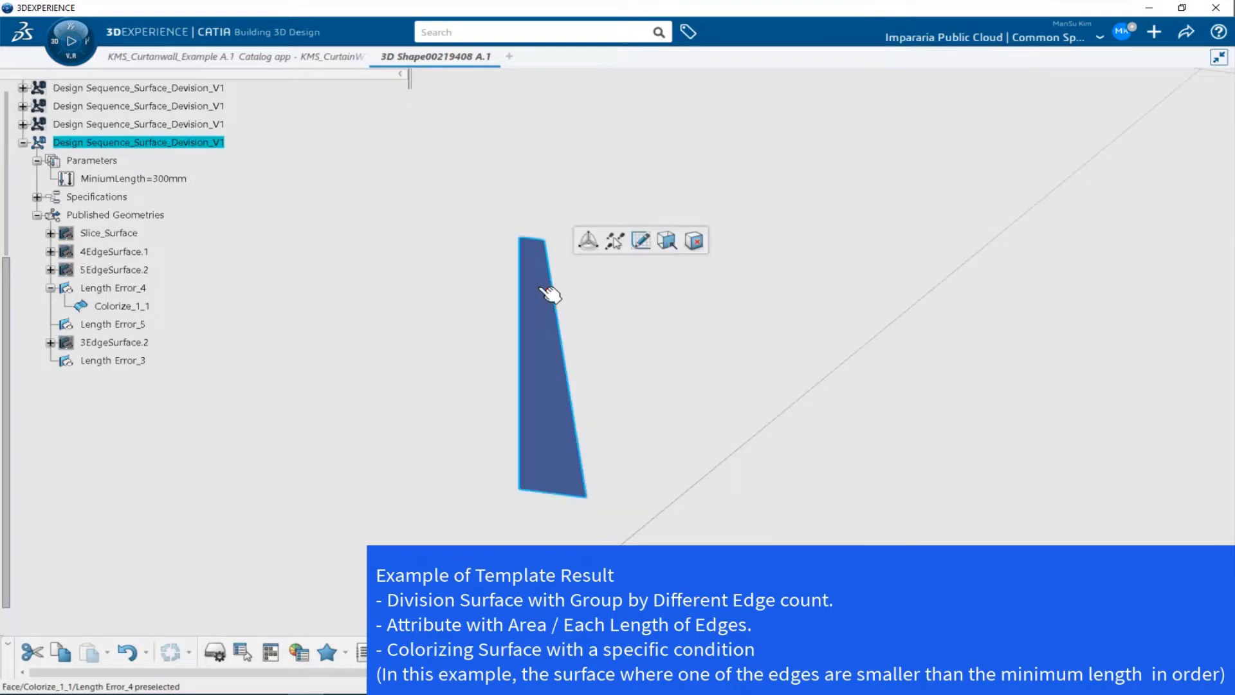
# Show Slice_Surface in place of Length Error_4 and select the narrow upper corner panel to locate its attributes
pyautogui.press('space')
pyautogui.press('space')
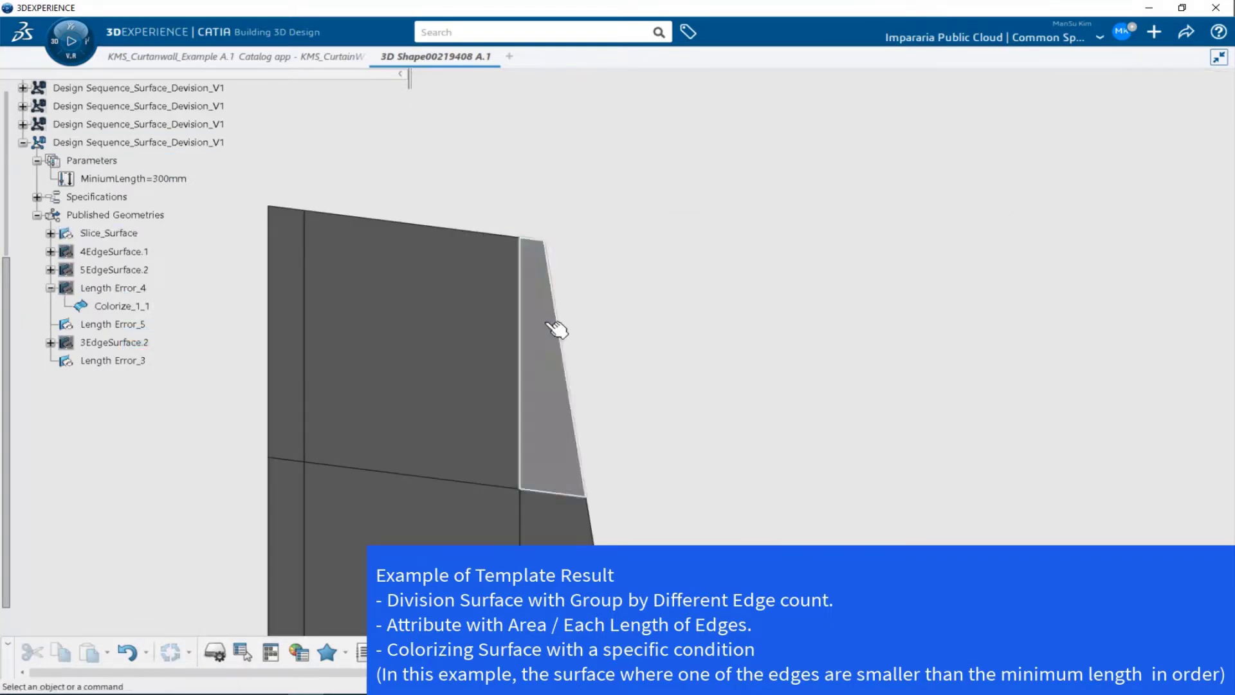
pyautogui.click(554, 325)
pyautogui.scroll(10, 199, 351)
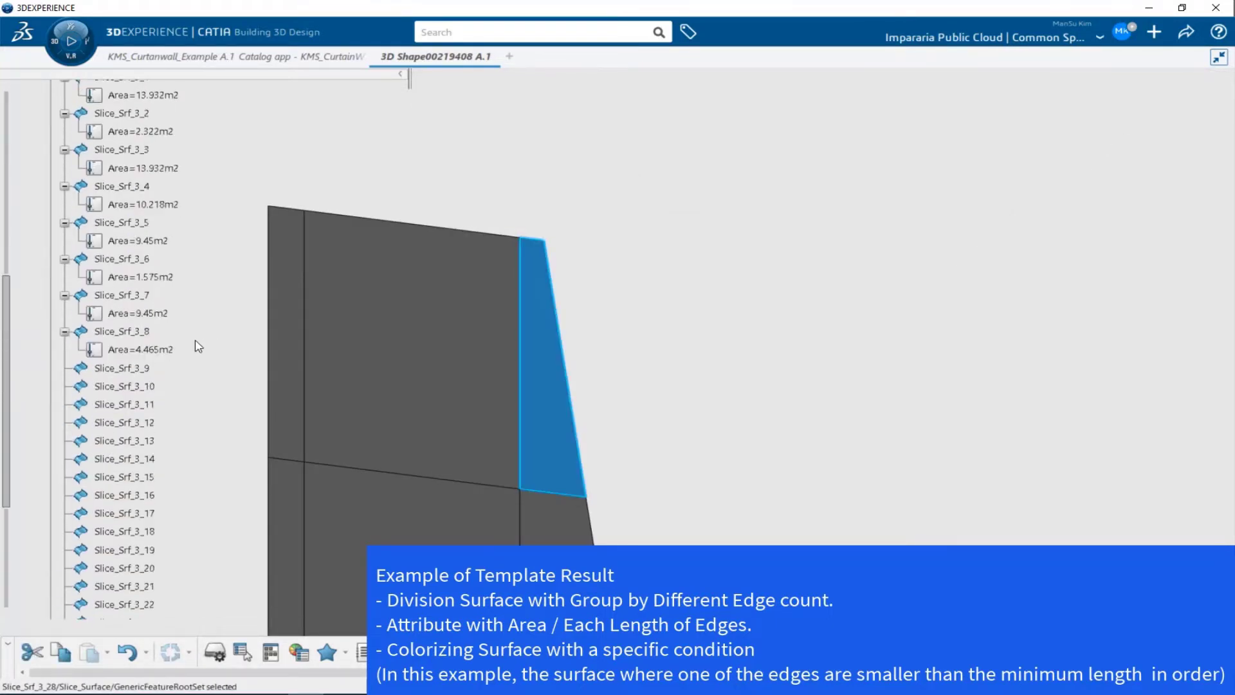
# Hide Slice_Surface, show 4EdgeSurface.1 and examine the area and edge lengths of the narrow upper corner panel
pyautogui.click(111, 363)
pyautogui.press('space')
pyautogui.click(50, 363)
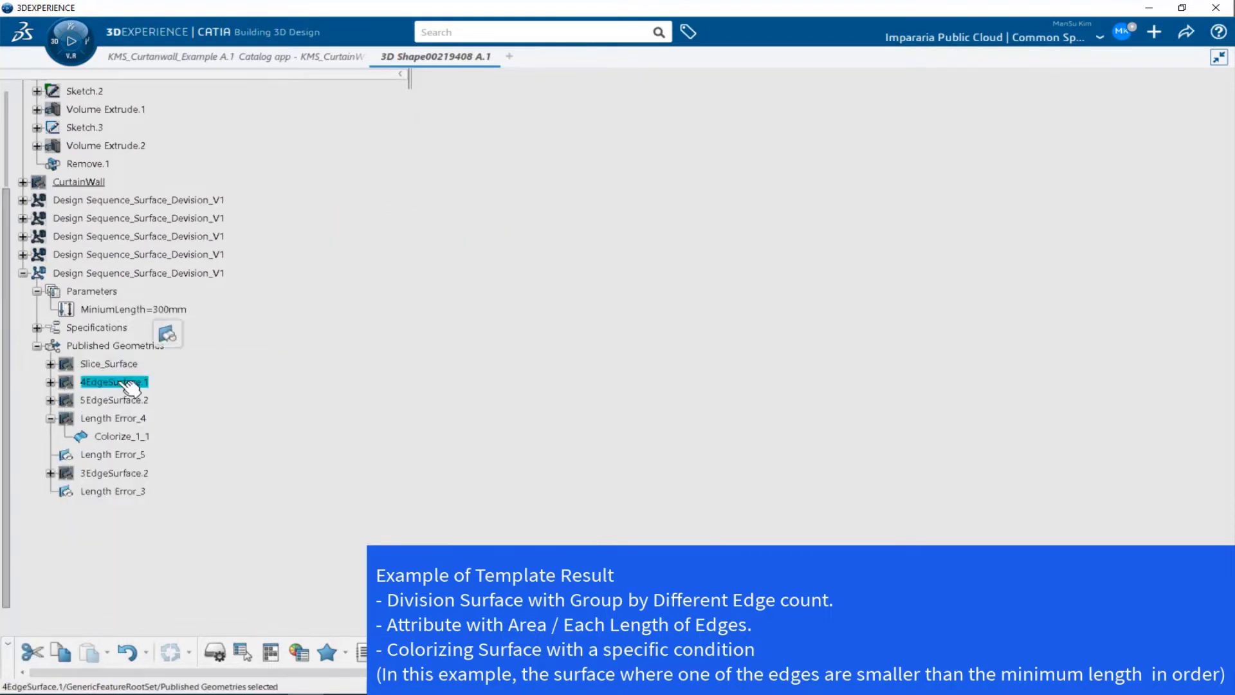
pyautogui.press('space')
pyautogui.click(538, 361)
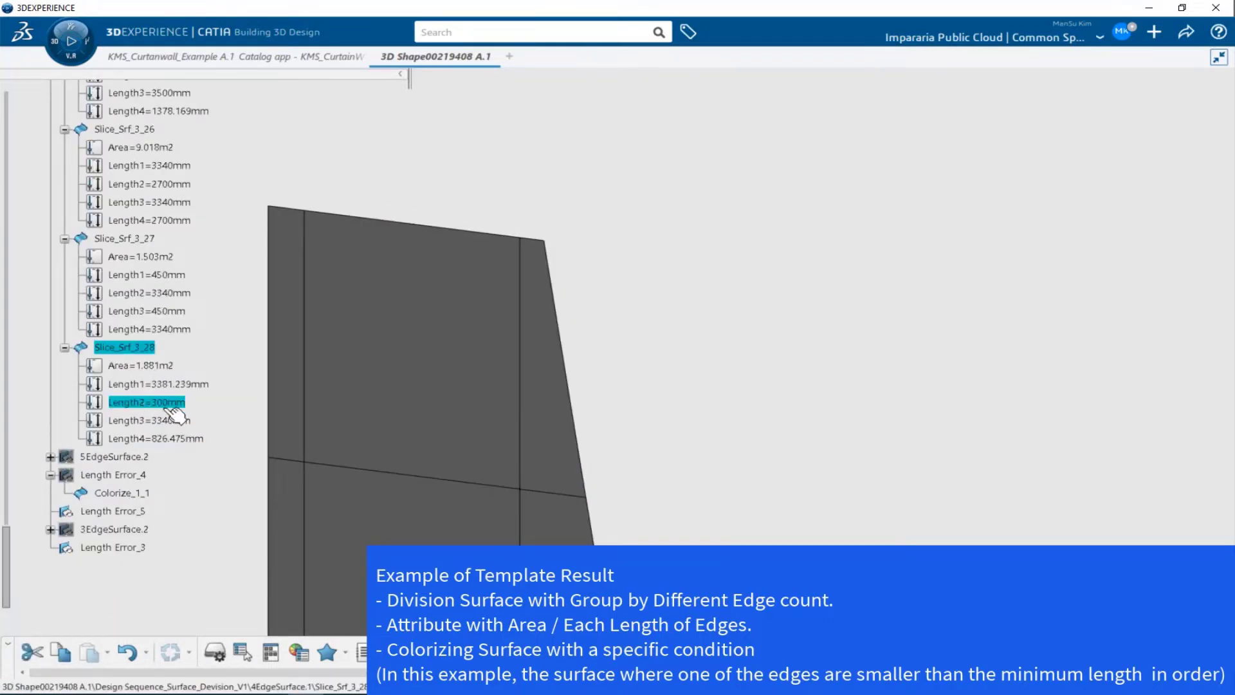
pyautogui.scroll(15, 204, 386)
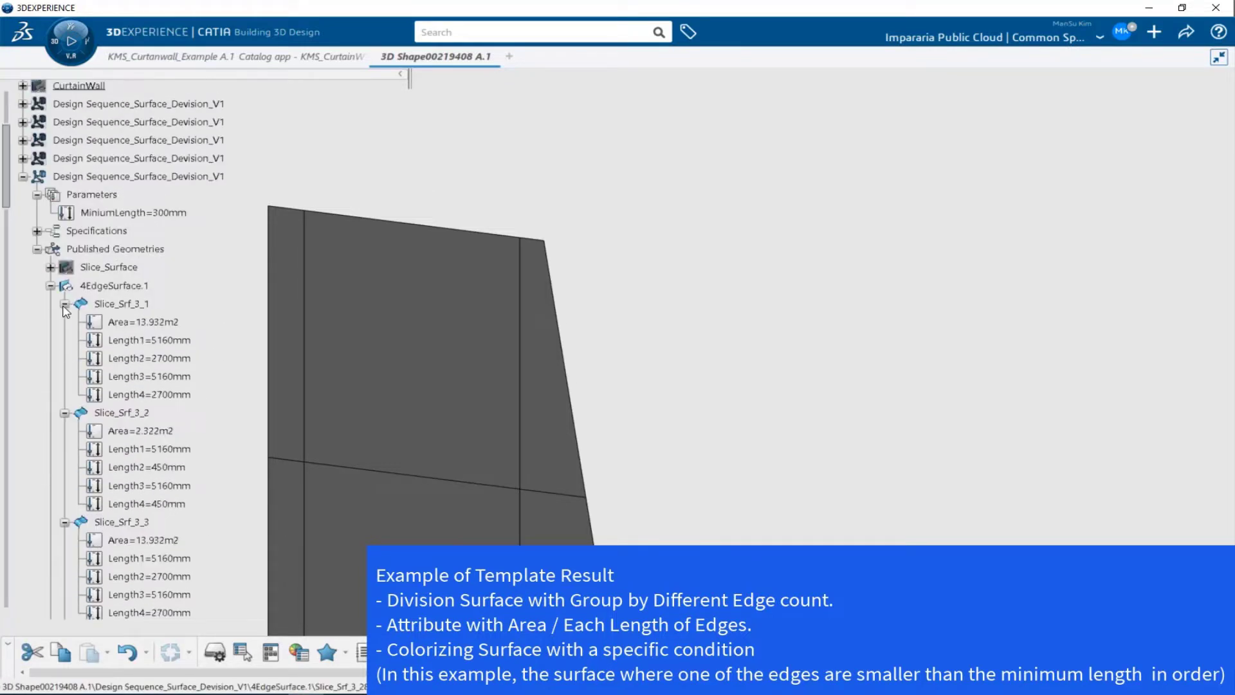
# Collapse 4EdgeSurface.1, examine its four-edged panels on the model, and hide it
pyautogui.click(50, 285)
pyautogui.click(99, 287)
pyautogui.moveTo(637, 322); pyautogui.dragTo(665, 370, button='middle')
pyautogui.click(665, 371)
pyautogui.moveTo(651, 472); pyautogui.dragTo(670, 451, button='middle')
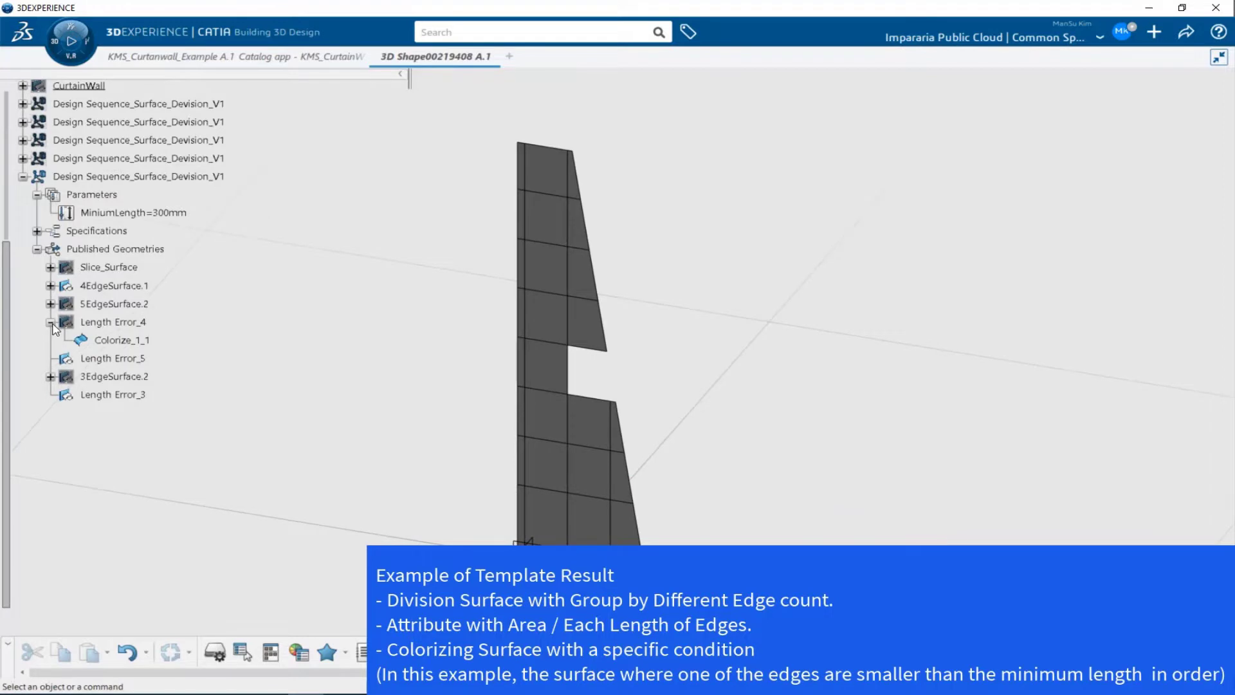
pyautogui.rightClick(111, 287)
pyautogui.click(132, 337)
# Show only 5EdgeSurface.2 and expand its panel to examine the area and five edge lengths
pyautogui.rightClick(111, 304)
pyautogui.click(131, 354)
pyautogui.moveTo(644, 381); pyautogui.dragTo(617, 354, button='middle')
pyautogui.click(617, 353)
pyautogui.click(50, 304)
pyautogui.click(124, 322)
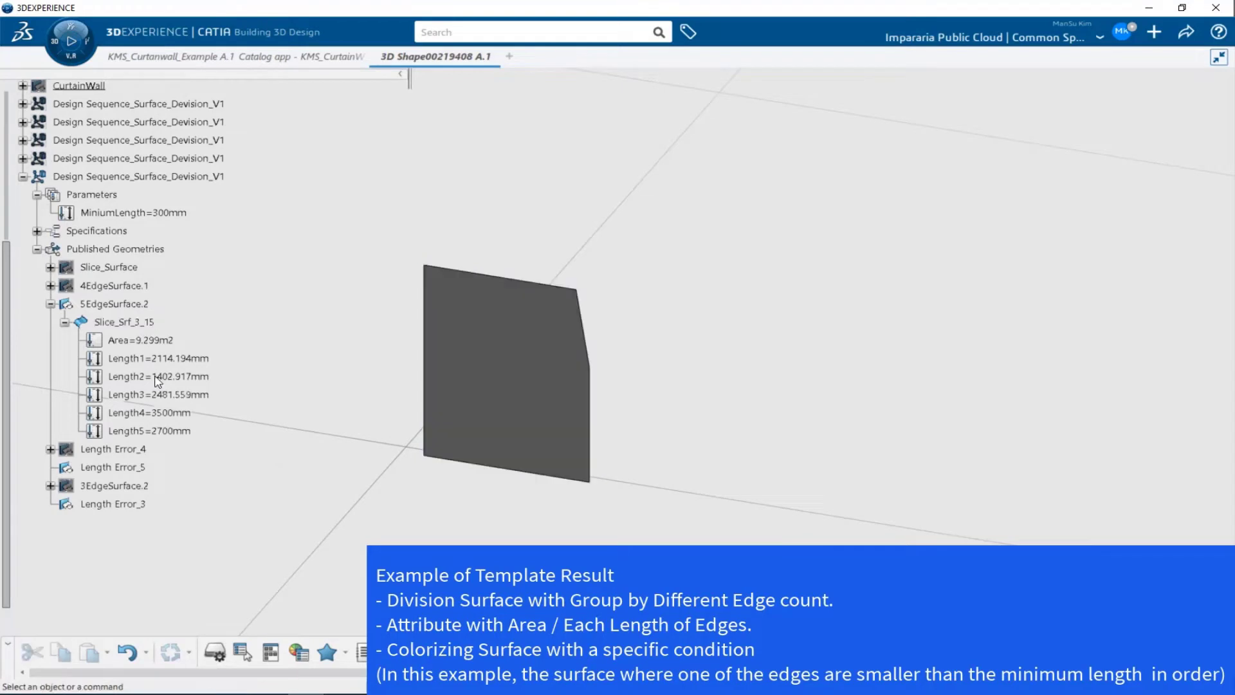
pyautogui.click(50, 303)
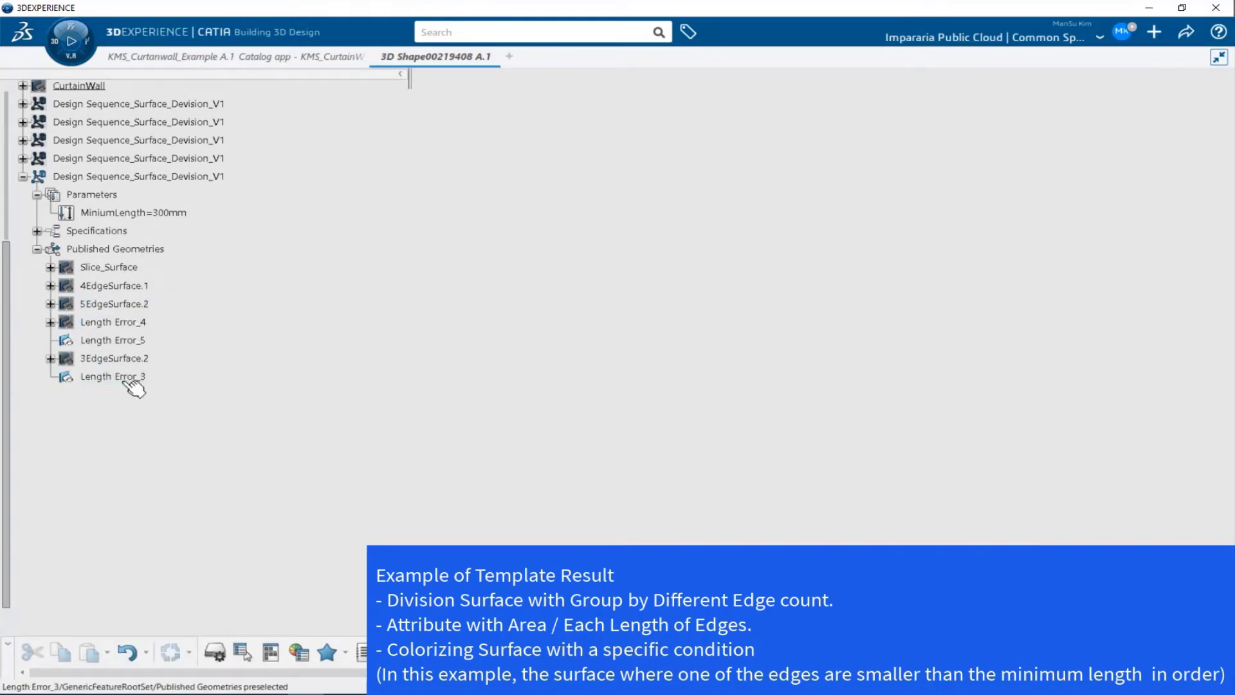
# Show 4EdgeSurface.1, 5EdgeSurface.2 and 3EdgeSurface.2 together, and hide Length Error_3
pyautogui.press('space')
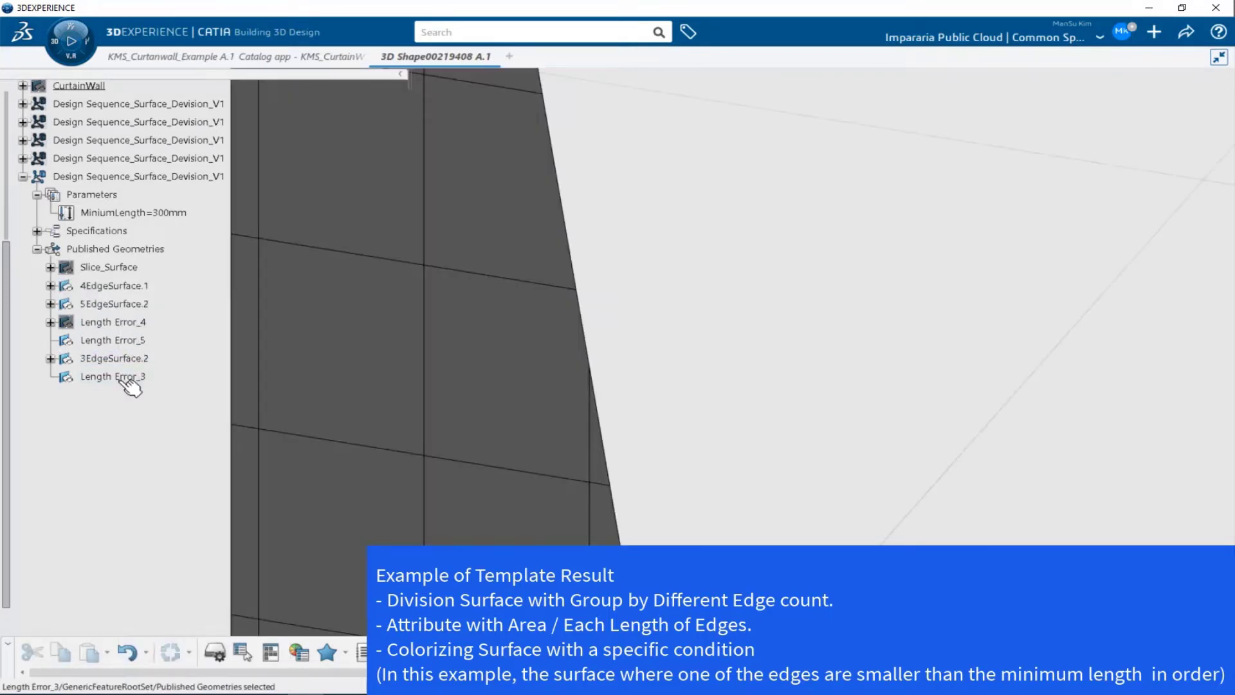
pyautogui.click(127, 378)
pyautogui.press('space')
# Show the other four Surface_Devision design sequences and examine the red panels with too-short edges across the facade
pyautogui.moveTo(626, 290); pyautogui.dragTo(650, 489, button='middle')
pyautogui.click(133, 158)
pyautogui.keyDown('shift'); pyautogui.click(131, 106); pyautogui.keyUp('shift')
pyautogui.press('space')
pyautogui.moveTo(805, 431); pyautogui.dragTo(570, 448, button='middle')
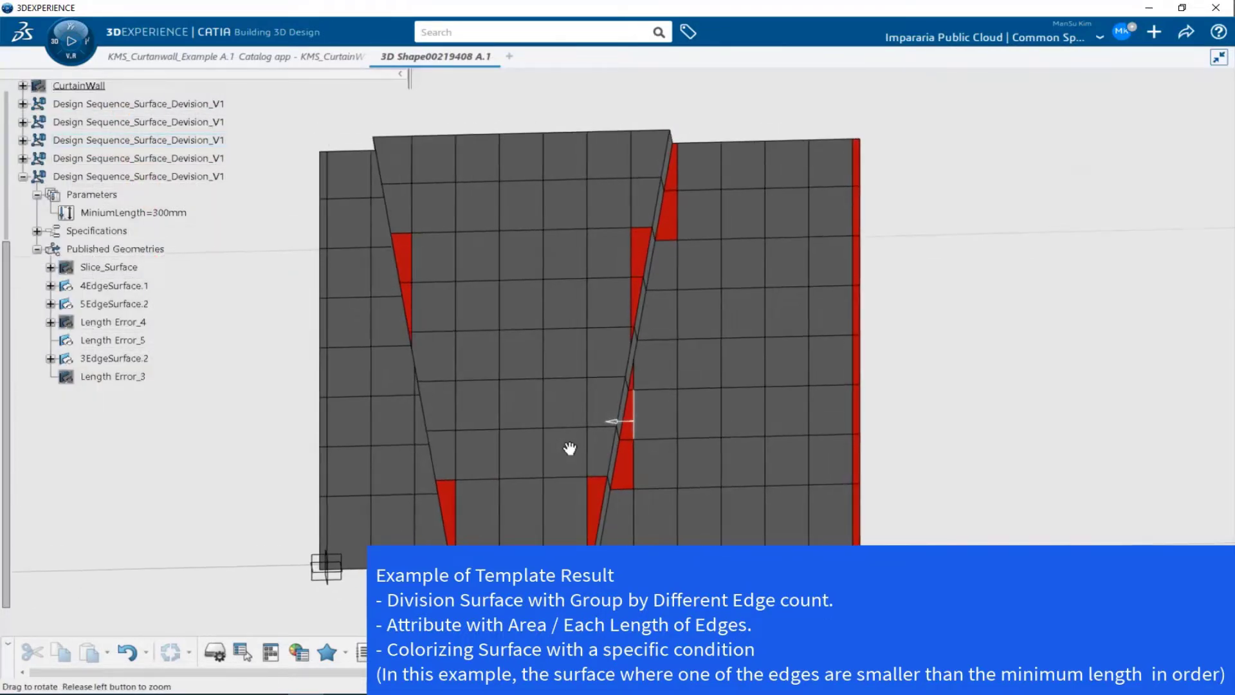
pyautogui.moveTo(816, 290); pyautogui.dragTo(802, 280, button='middle')
pyautogui.scroll(-5, 791, 298)
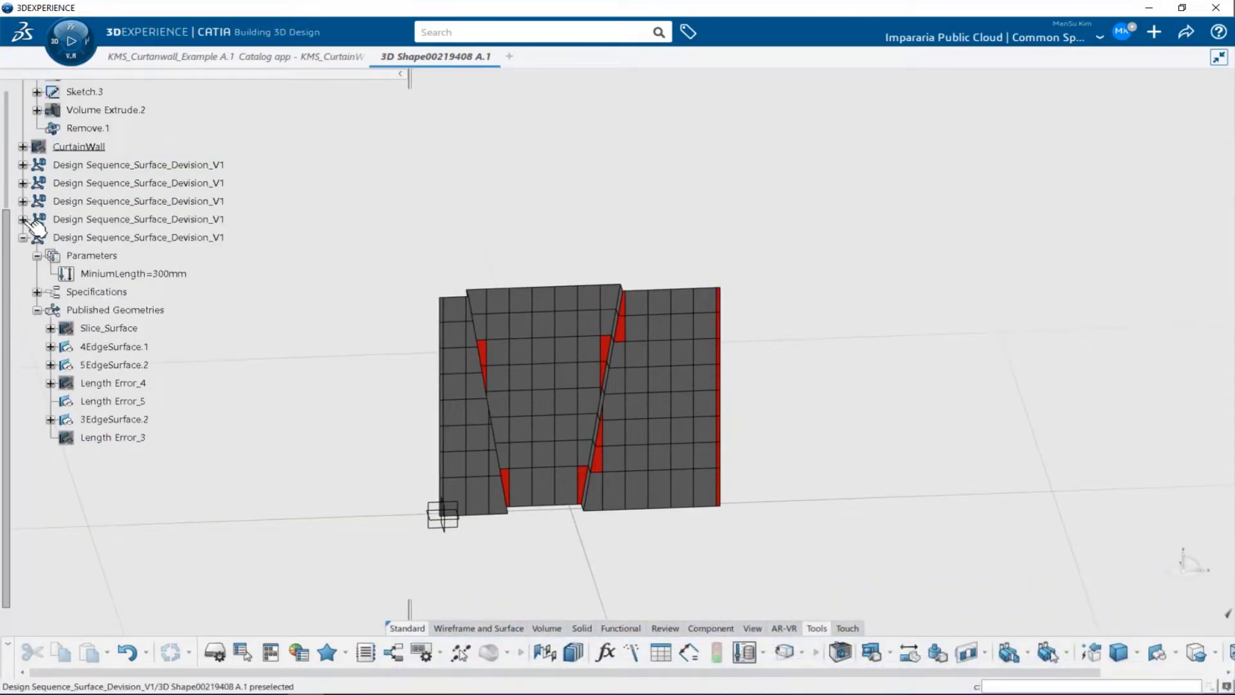
# Hide all five Surface_Devision design sequences and show the CurtainWall set with its grid
pyautogui.click(22, 237)
pyautogui.click(87, 166)
pyautogui.keyDown('shift'); pyautogui.click(90, 238); pyautogui.keyUp('shift')
pyautogui.press('space')
pyautogui.click(84, 147)
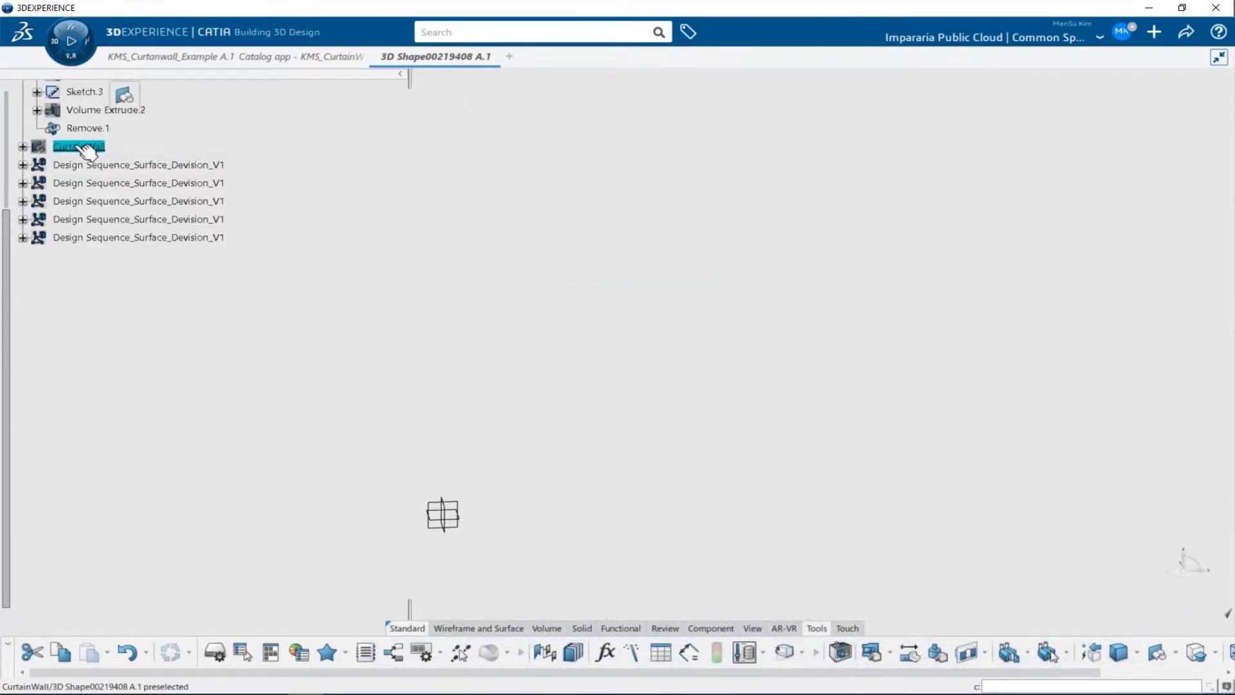
pyautogui.press('space')
pyautogui.moveTo(628, 402); pyautogui.dragTo(682, 419, button='middle')
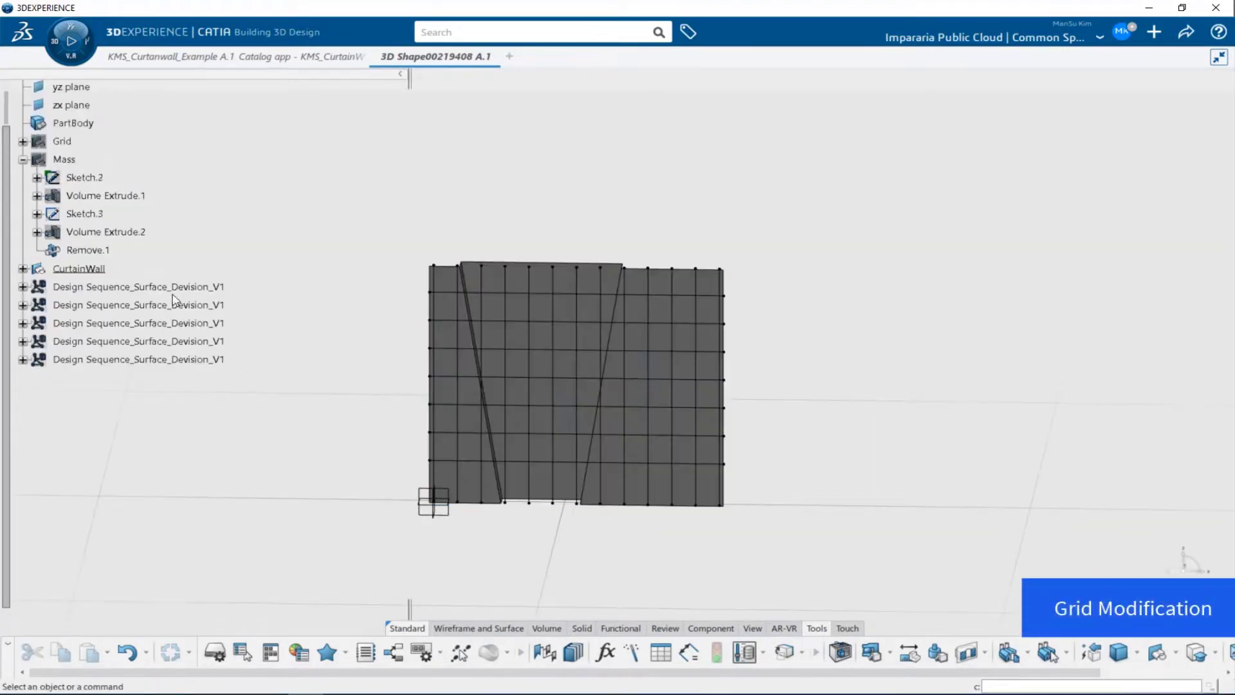
# Start a new sketch in the Front_Grid set of CurtainWall
pyautogui.doubleClick(76, 272)
pyautogui.click(37, 288)
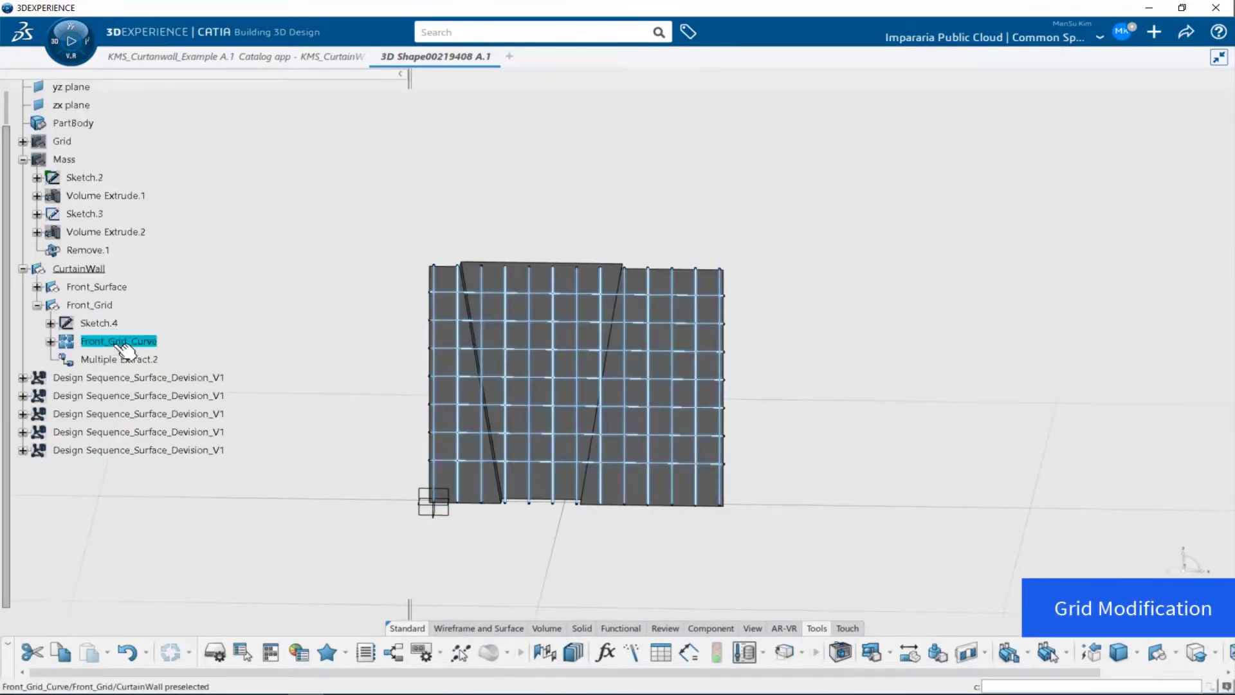
pyautogui.moveTo(430, 396); pyautogui.dragTo(406, 313, button='middle')
pyautogui.click(218, 349)
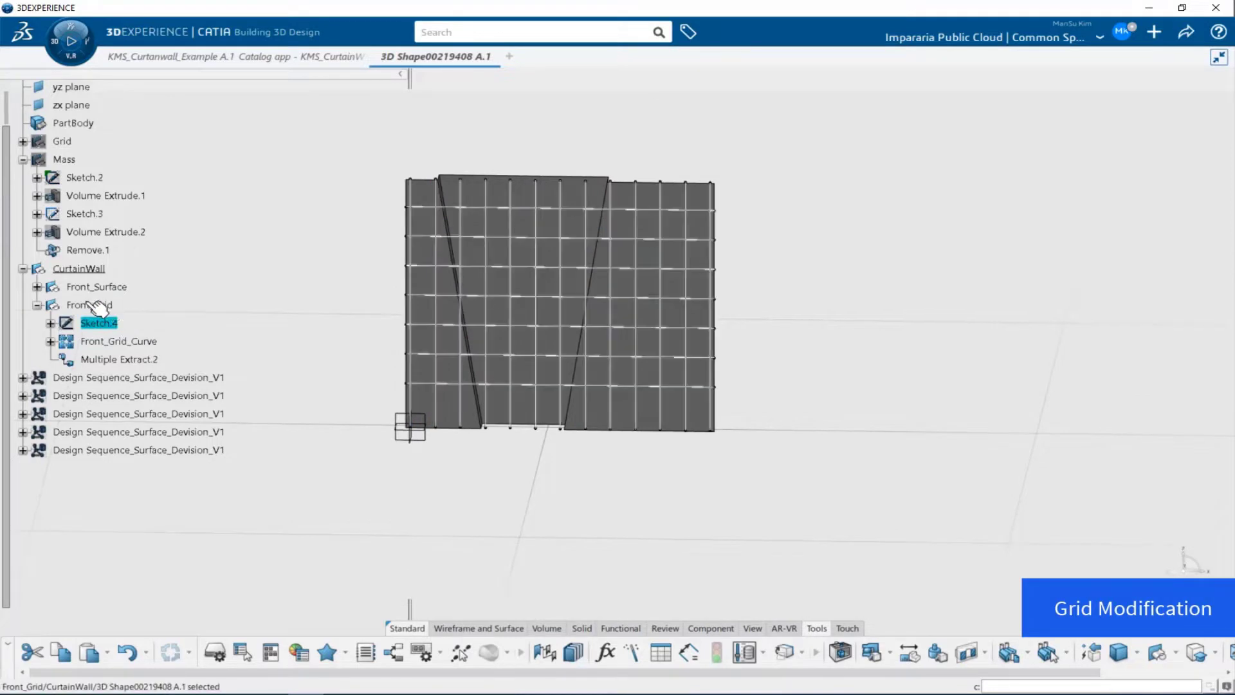
pyautogui.hotkey('ctrl', 'v')
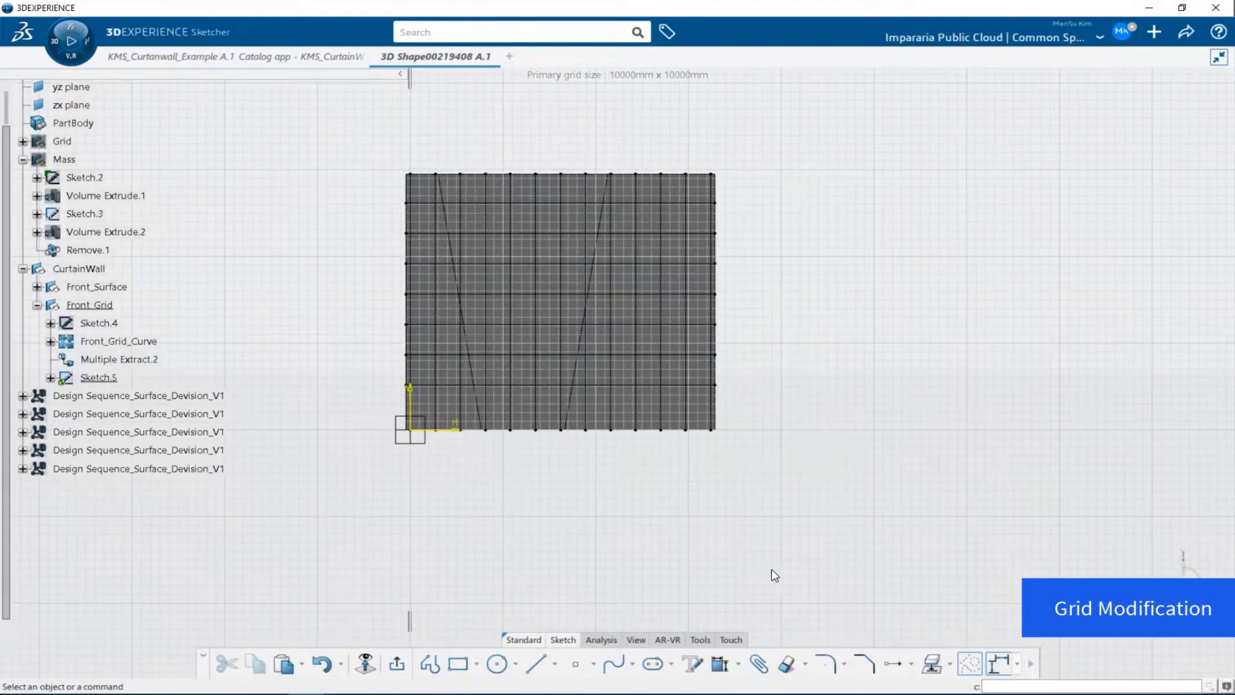
# Project Front_Grid_Curve into the new sketch
pyautogui.click(933, 666)
pyautogui.click(118, 341)
pyautogui.click(1152, 171)
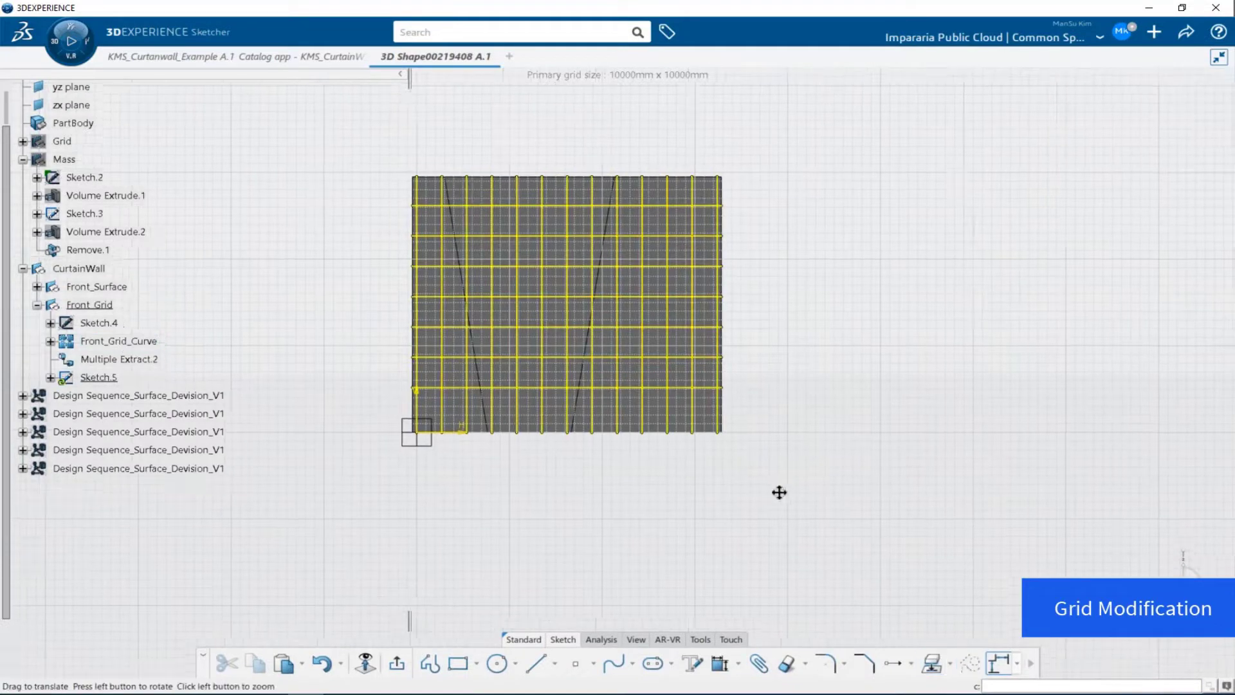
# Project the two slanted recess edges of the mass into the sketch
pyautogui.click(928, 667)
pyautogui.moveTo(662, 354); pyautogui.dragTo(775, 351, button='middle')
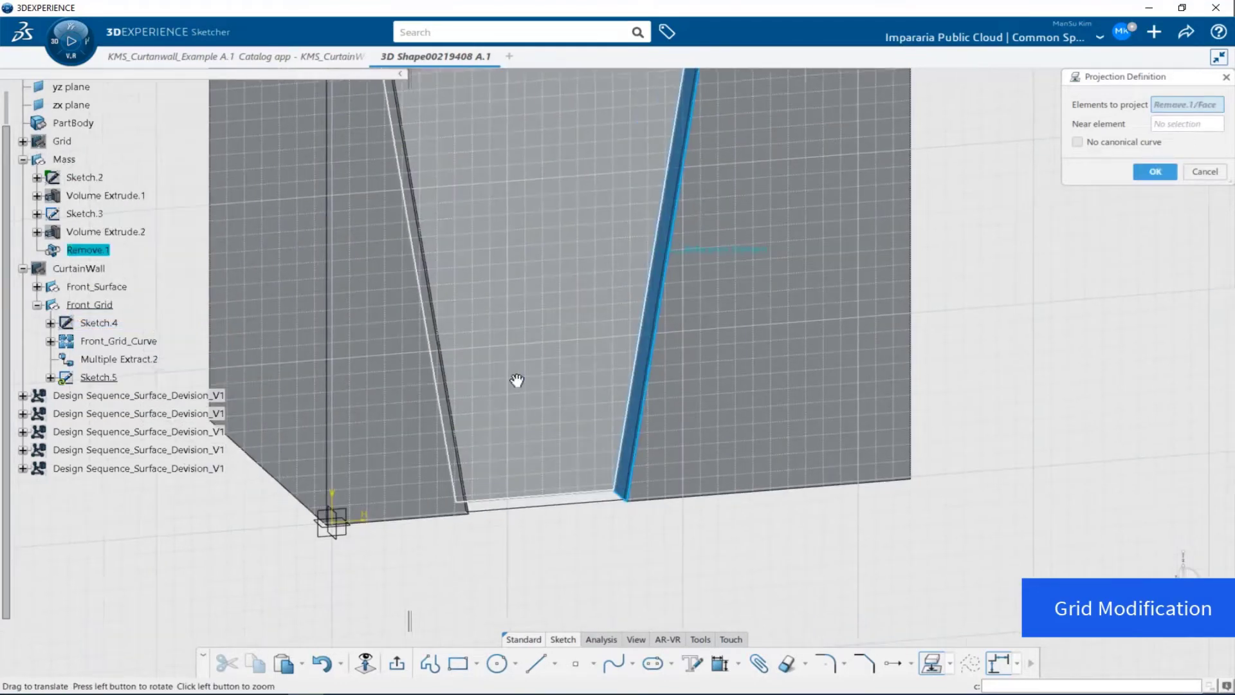
pyautogui.moveTo(515, 381); pyautogui.dragTo(469, 348, button='middle')
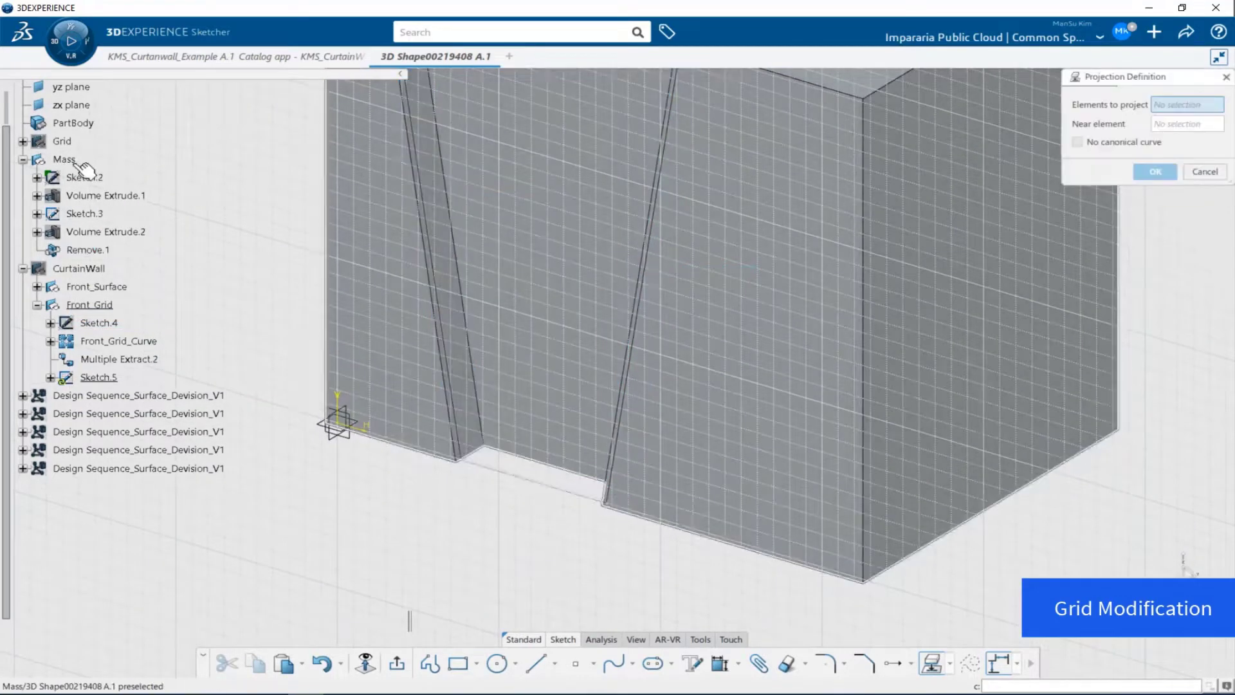
pyautogui.press('Escape')
# Hide Mass, show CurtainWall, and orient the view normal to the sketch plane
pyautogui.click(64, 160)
pyautogui.press('space')
pyautogui.click(77, 269)
pyautogui.press('space')
pyautogui.moveTo(644, 380); pyautogui.dragTo(647, 444, button='middle')
pyautogui.click(368, 666)
pyautogui.moveTo(469, 415); pyautogui.dragTo(568, 413, button='middle')
# Draw a horizontal line about 19 m long through the lowest row and trim it to one short segment in each end bay
pyautogui.press('l')
pyautogui.click(534, 388)
pyautogui.moveTo(764, 406); pyautogui.dragTo(591, 375, button='middle')
pyautogui.moveTo(880, 364); pyautogui.dragTo(882, 363, button='middle')
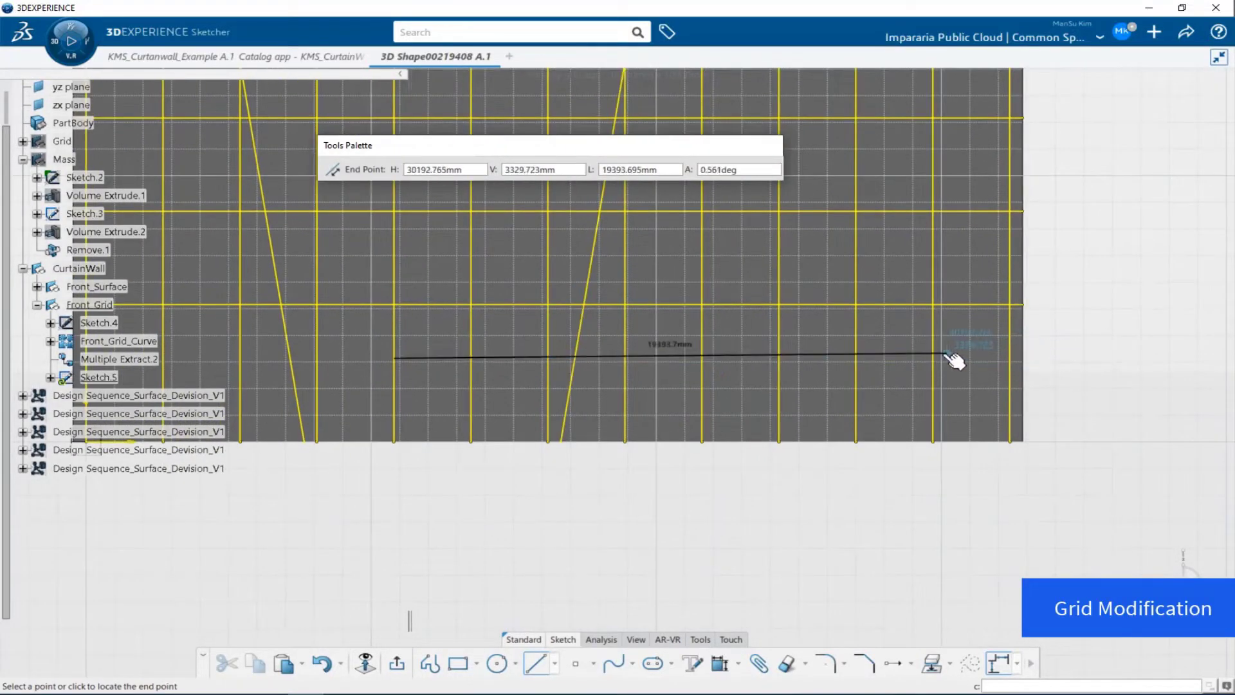
pyautogui.click(933, 359)
pyautogui.click(786, 664)
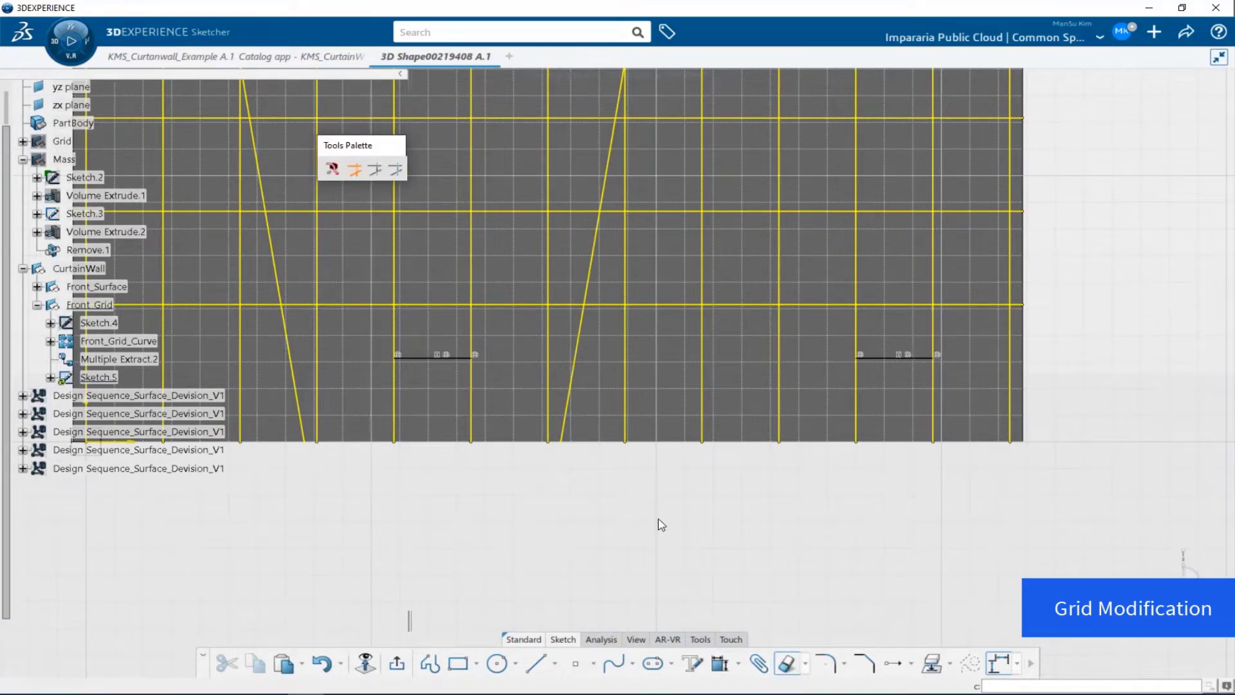
# Dimension the short horizontal segments at 3300 mm above the sketch's horizontal axis
pyautogui.click(731, 663)
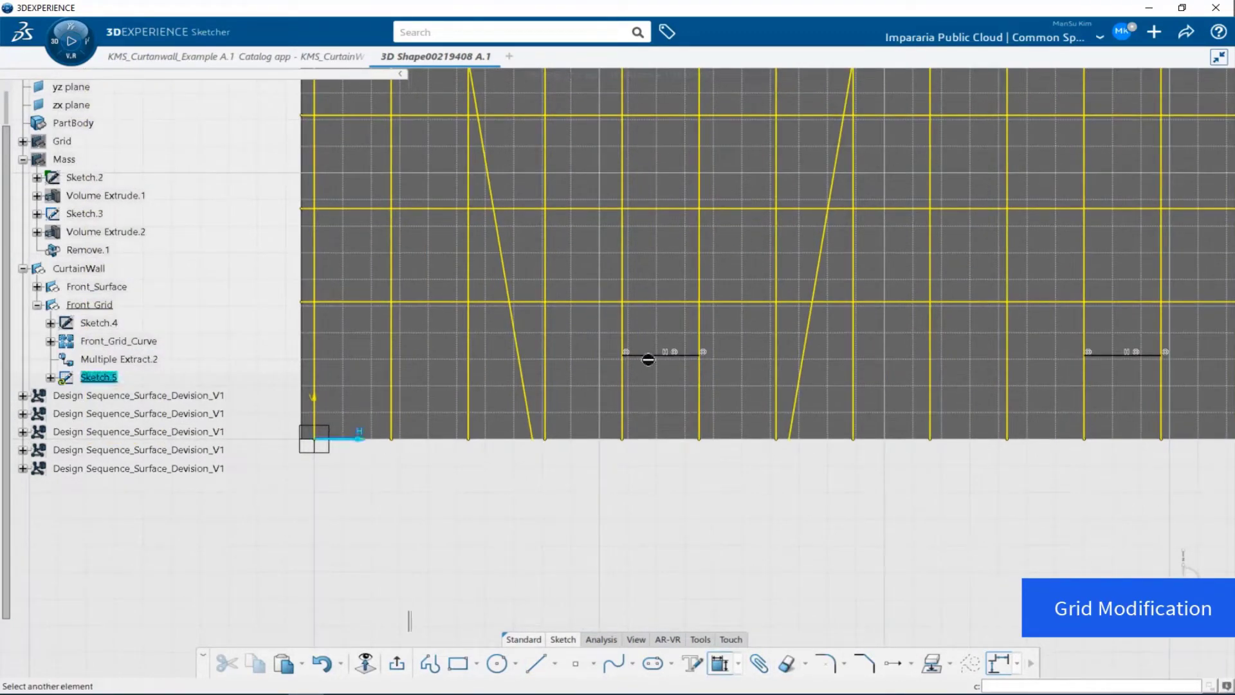
pyautogui.click(772, 498)
pyautogui.moveTo(901, 507)
pyautogui.mouseDown(button='middle')
pyautogui.moveTo(731, 489)
pyautogui.moveTo(601, 397)
pyautogui.moveTo(817, 485)
pyautogui.moveTo(590, 402)
pyautogui.mouseUp(button='middle')
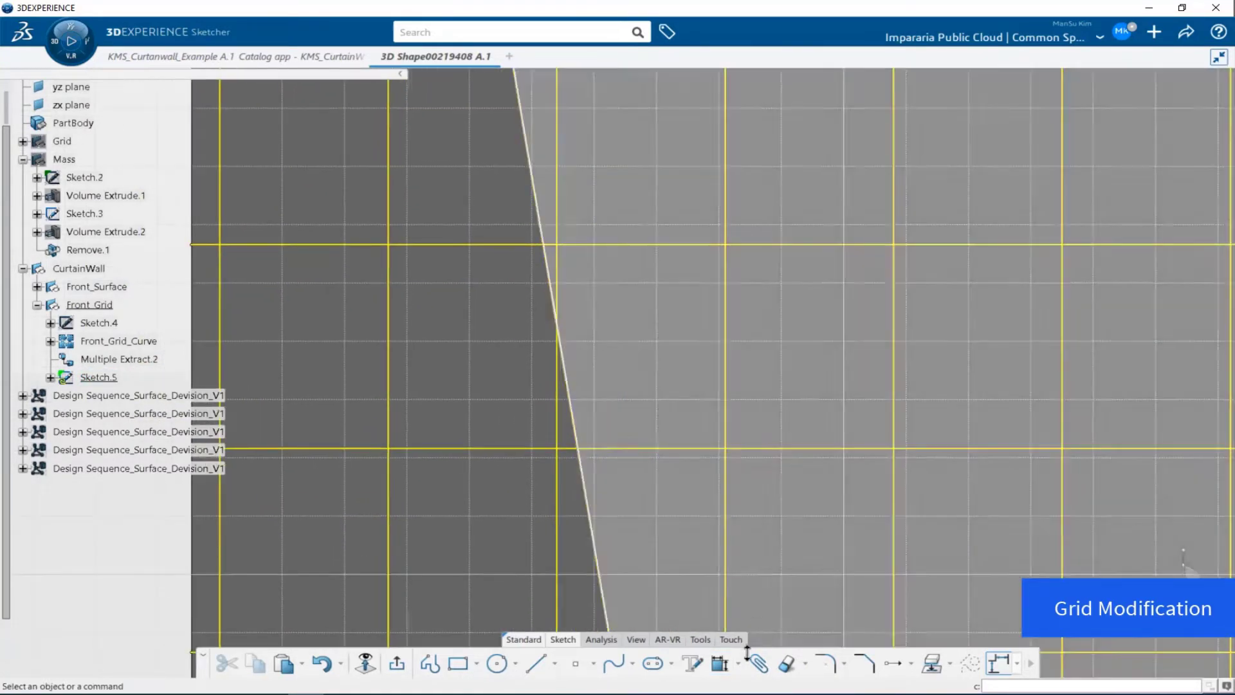
# Trim away the vertical grid segments where they cross the two slanted lines in the middle row, and finish the sketch
pyautogui.click(786, 664)
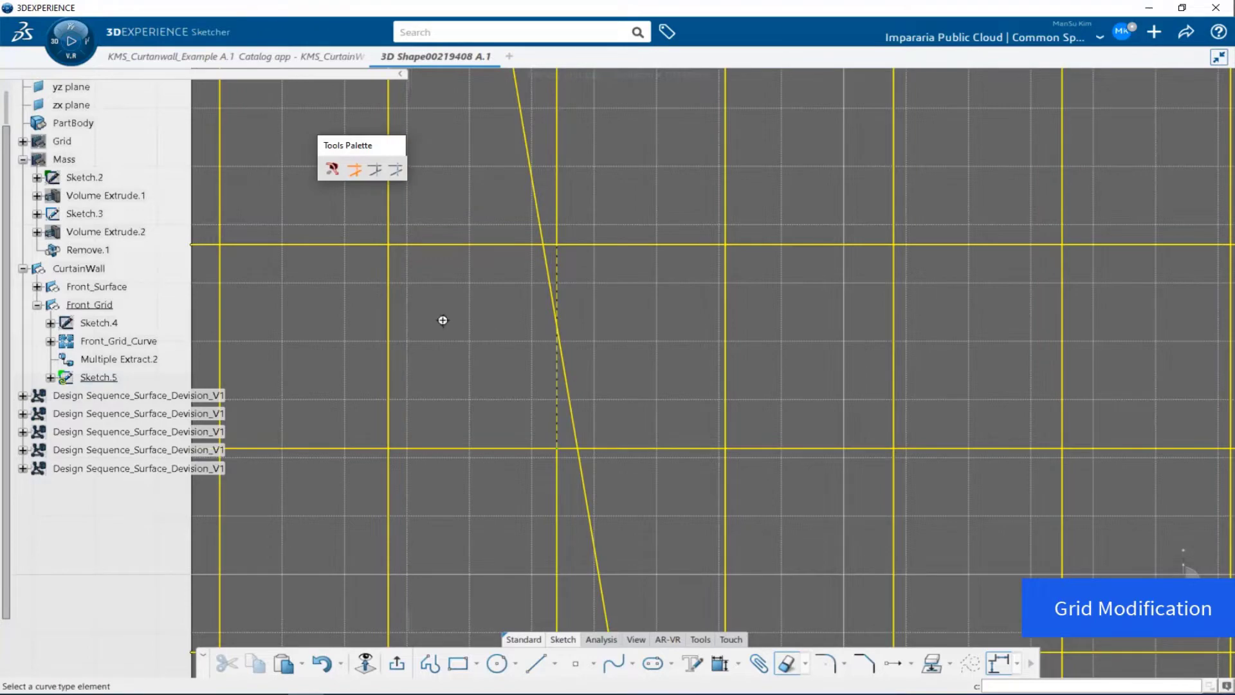
pyautogui.moveTo(442, 319)
pyautogui.mouseDown(button='middle')
pyautogui.moveTo(466, 400)
pyautogui.moveTo(620, 392)
pyautogui.moveTo(666, 268)
pyautogui.mouseUp(button='middle')
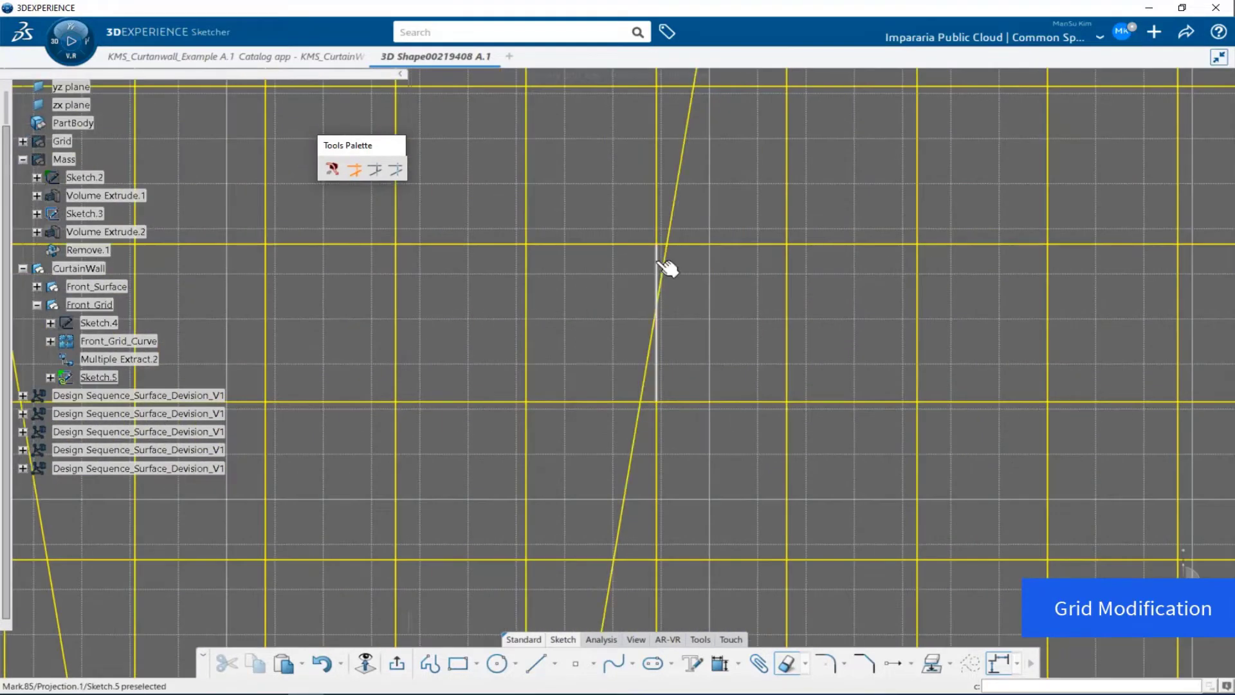
pyautogui.moveTo(669, 362)
pyautogui.mouseDown(button='middle')
pyautogui.moveTo(692, 372)
pyautogui.moveTo(673, 284)
pyautogui.moveTo(692, 414)
pyautogui.moveTo(673, 309)
pyautogui.mouseUp(button='middle')
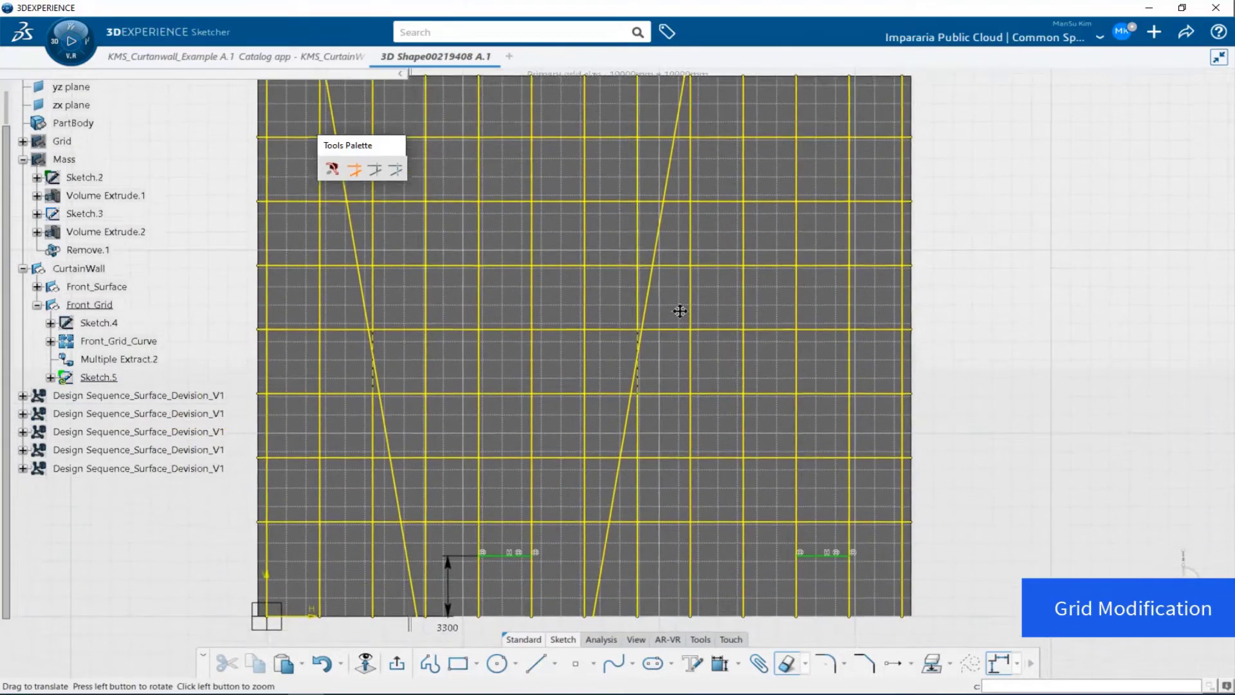
pyautogui.click(397, 663)
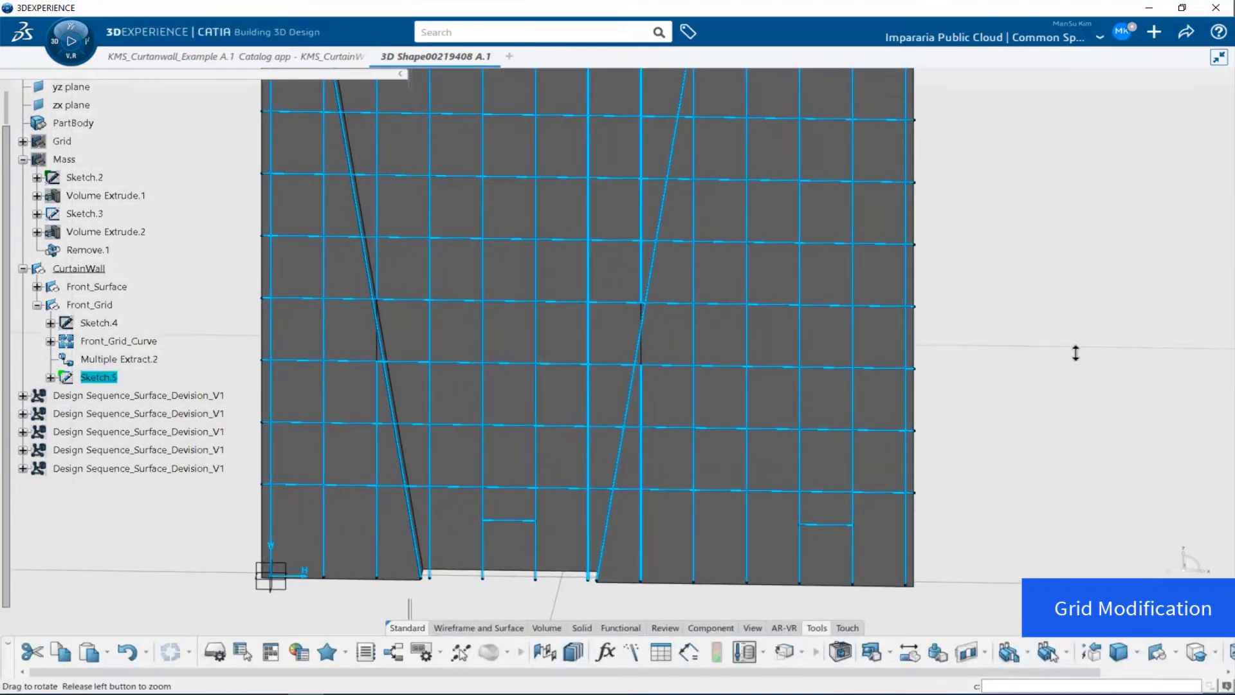
# Replace Front_Grid_Curve with Sketch.5 as the division grid, keeping the replaced elements
pyautogui.click(118, 341)
pyautogui.moveTo(510, 461); pyautogui.dragTo(532, 412, button='middle')
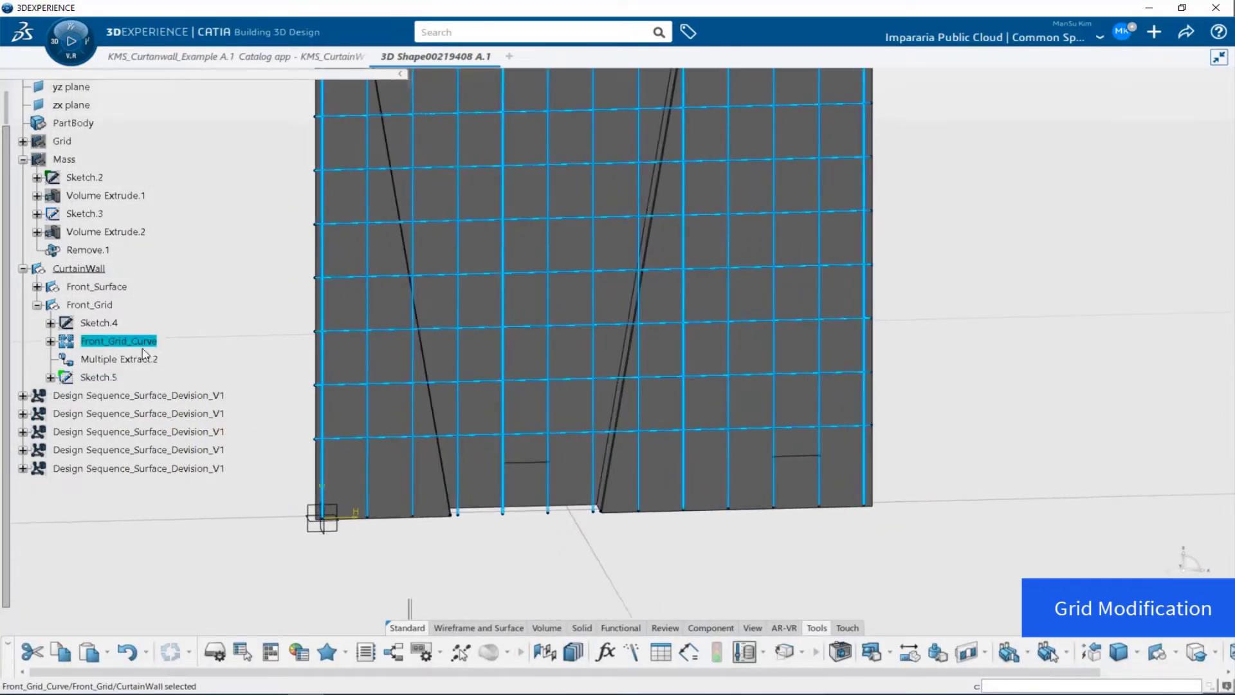
pyautogui.rightClick(127, 343)
pyautogui.click(168, 660)
pyautogui.click(103, 377)
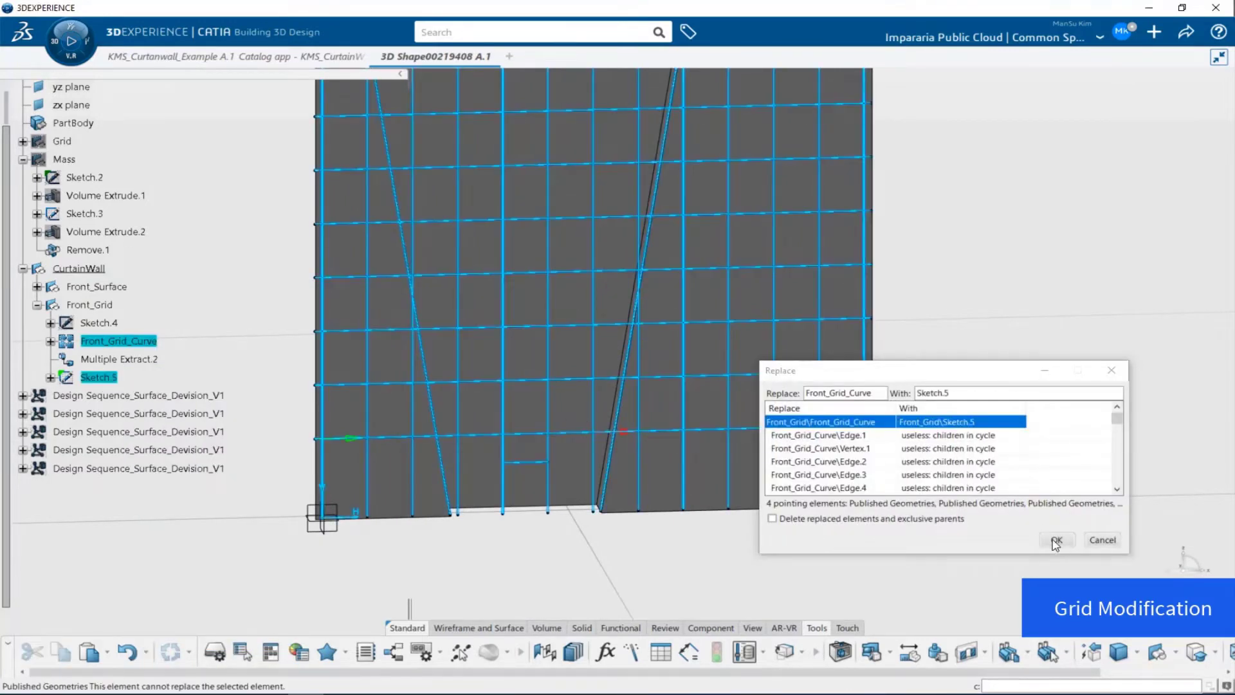
pyautogui.click(1057, 540)
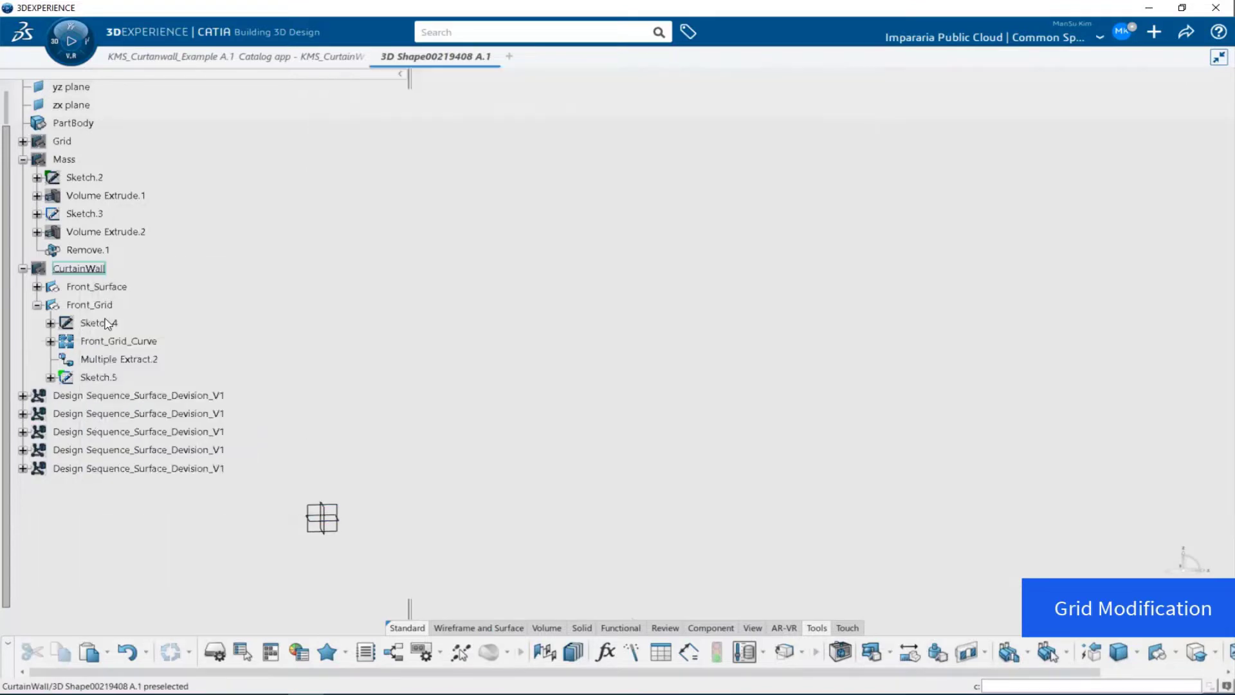
# Hide CurtainWall, show all five design sequences and examine the panel division along the recess and lower row
pyautogui.keyDown('shift'); pyautogui.click(168, 469); pyautogui.keyUp('shift')
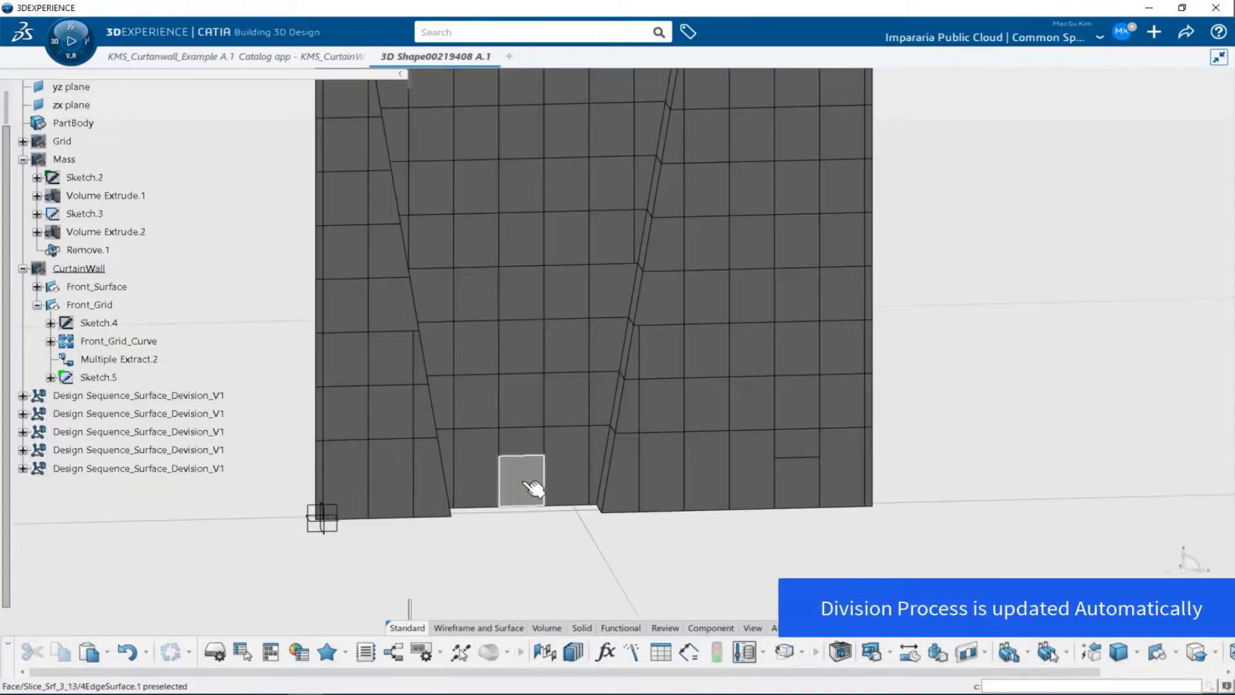
pyautogui.moveTo(728, 454); pyautogui.dragTo(566, 354, button='middle')
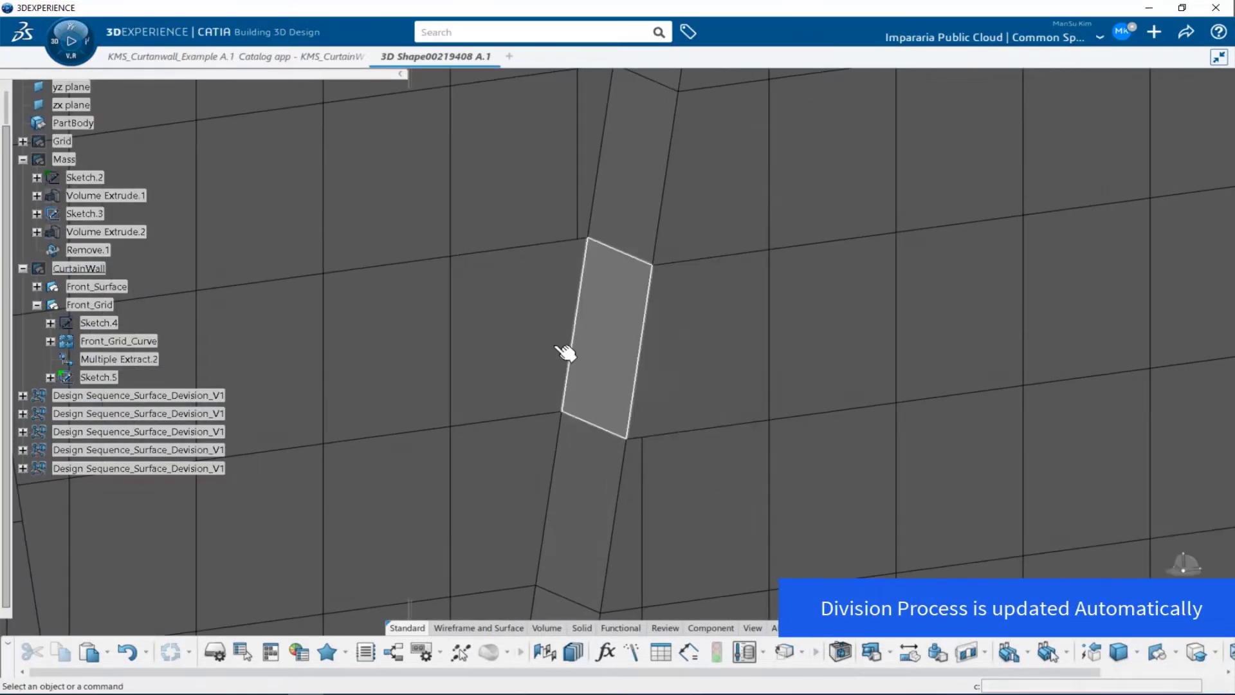
pyautogui.moveTo(695, 361); pyautogui.dragTo(392, 417, button='middle')
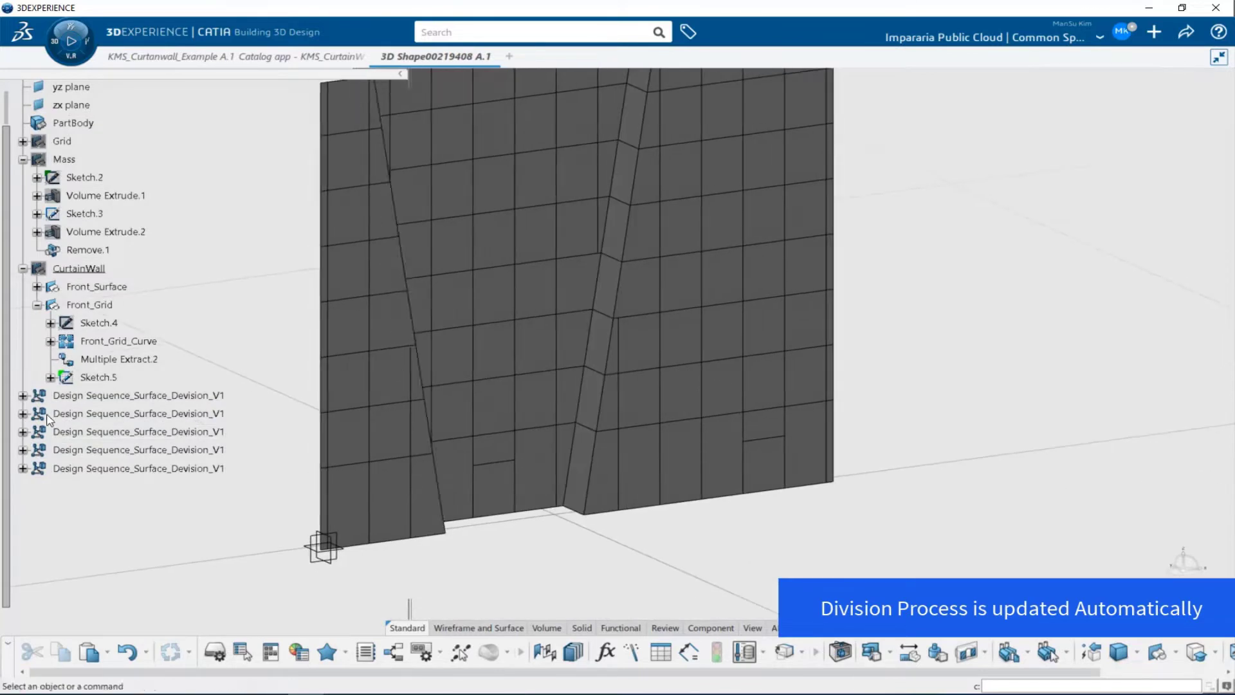
# Expand the last design sequence's published geometries and highlight 5EdgeSurface.2 to examine its panel on the facade
pyautogui.doubleClick(95, 468)
pyautogui.click(37, 130)
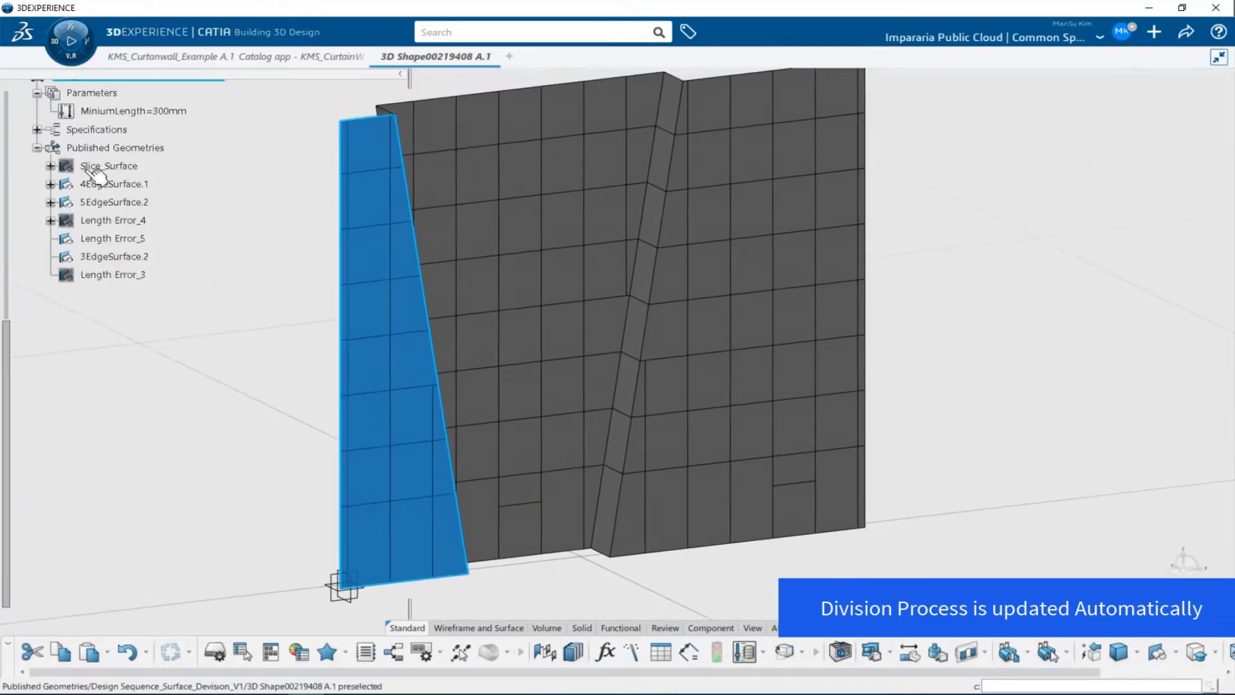
pyautogui.click(129, 204)
pyautogui.moveTo(412, 379); pyautogui.dragTo(168, 249, button='middle')
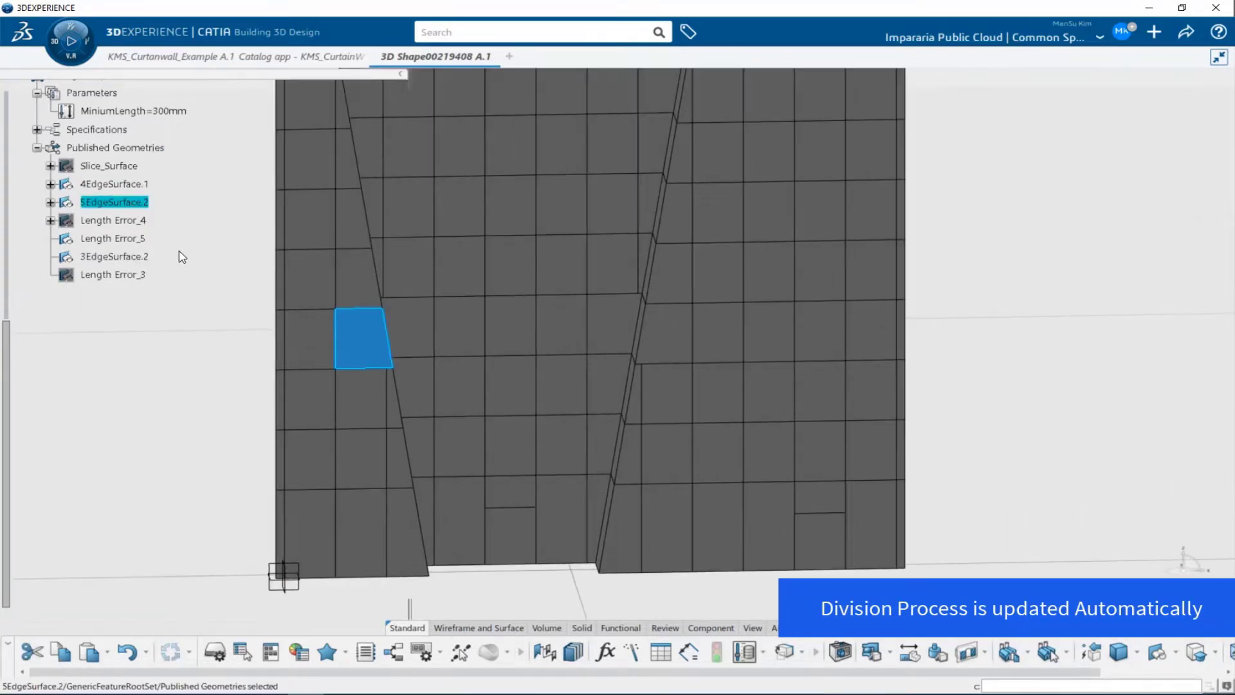
# Show Length Error_4 among the published geometries and examine its panels on the facade
pyautogui.rightClick(111, 222)
pyautogui.click(148, 268)
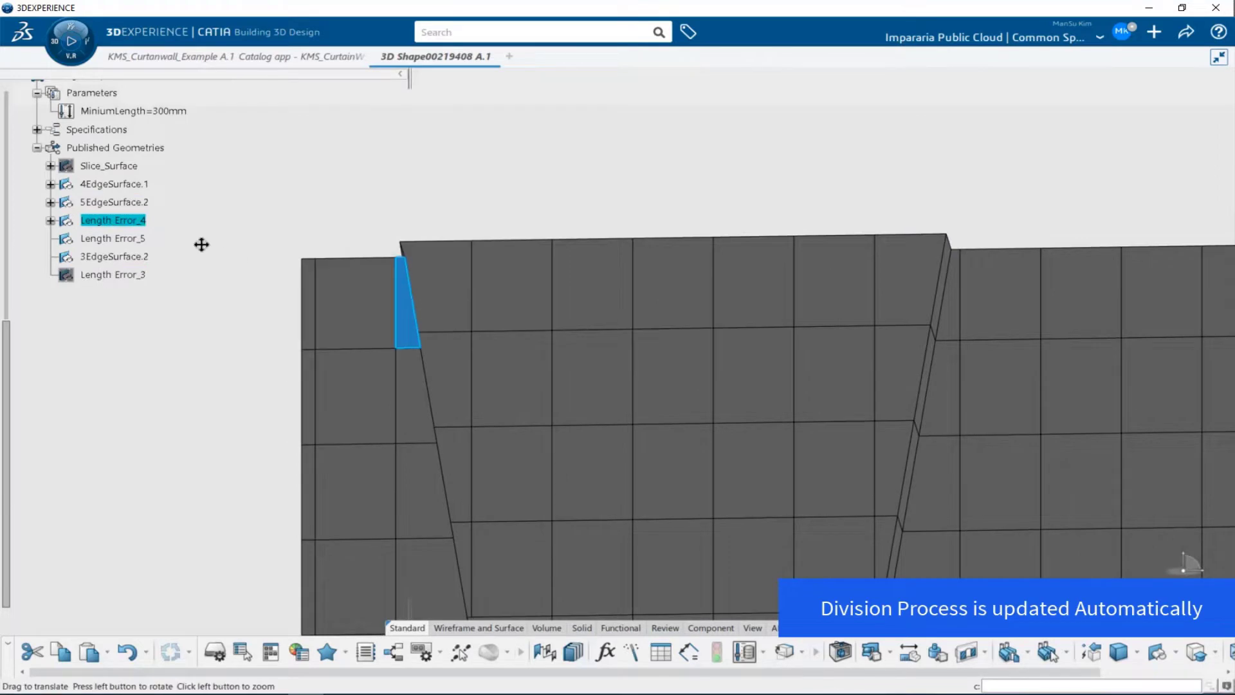
pyautogui.moveTo(202, 245); pyautogui.dragTo(238, 288, button='middle')
pyautogui.click(239, 289)
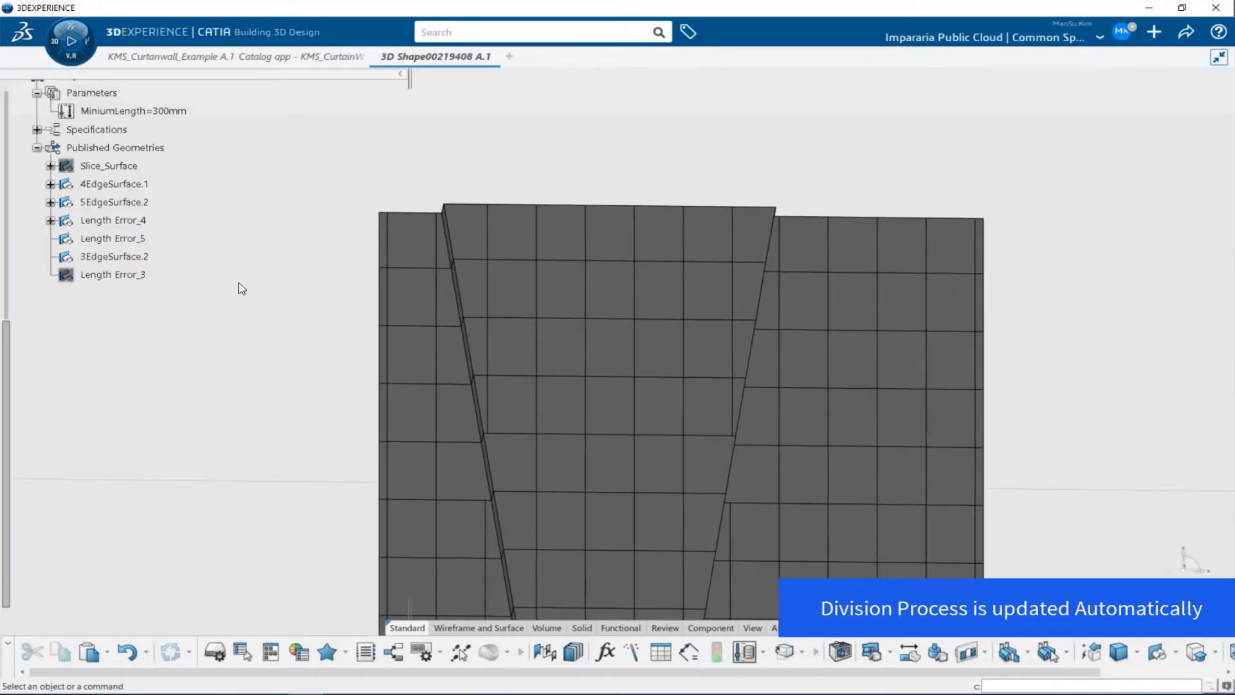
# Set the design sequence's MiniumLength parameter to 100mm and update the division
pyautogui.doubleClick(173, 113)
pyautogui.write('100mm')
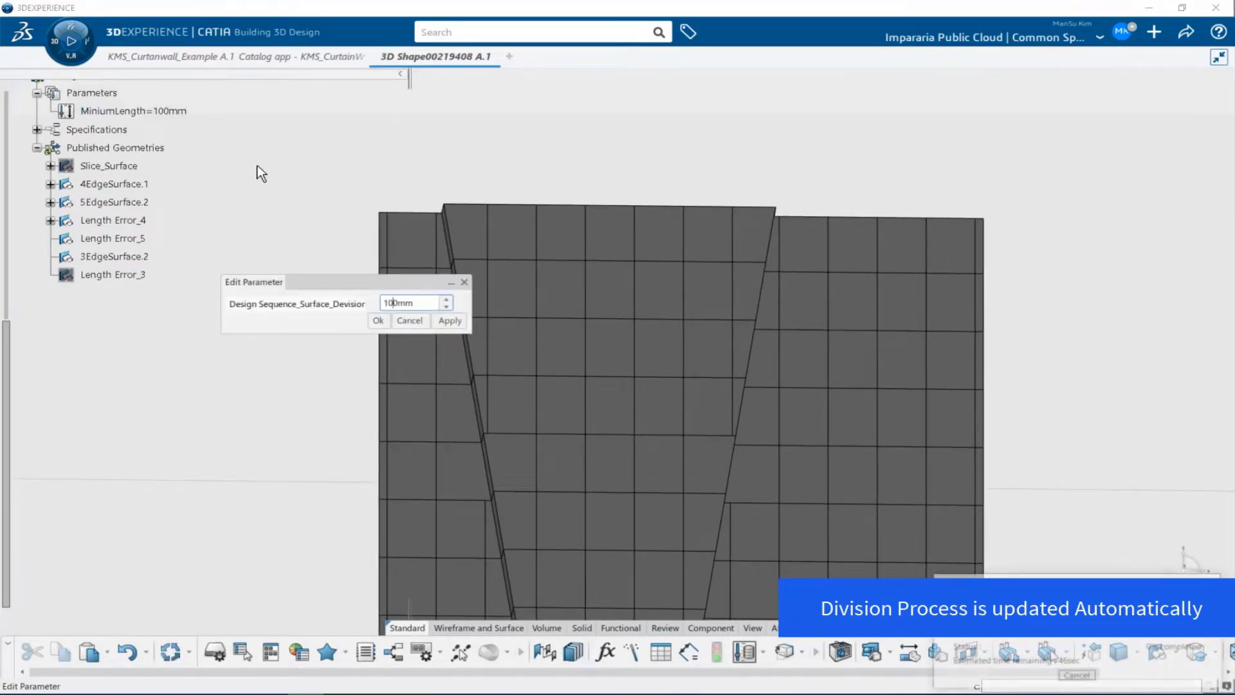
pyautogui.press('Return')
pyautogui.moveTo(468, 276); pyautogui.dragTo(421, 290, button='middle')
# Examine the divided front by highlighting the first two Surface_Devision sequences and a single panel on the facade
pyautogui.click(37, 148)
pyautogui.moveTo(891, 418); pyautogui.dragTo(834, 442, button='middle')
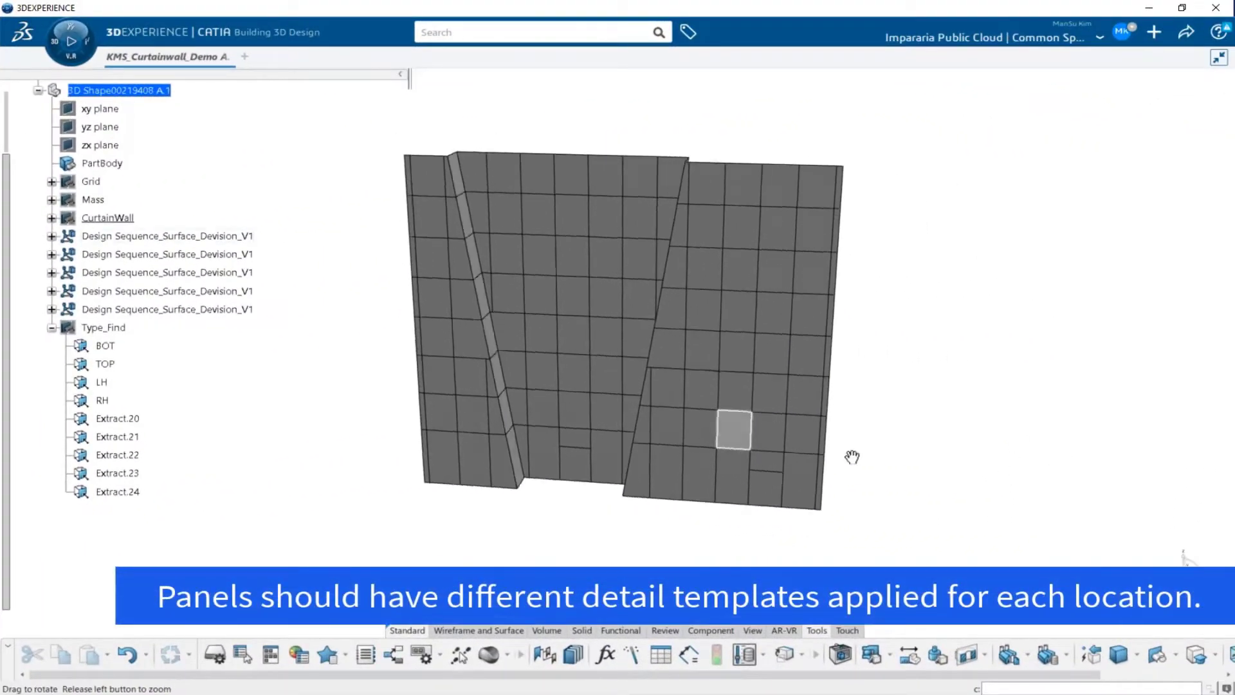
pyautogui.moveTo(853, 457); pyautogui.dragTo(734, 490, button='middle')
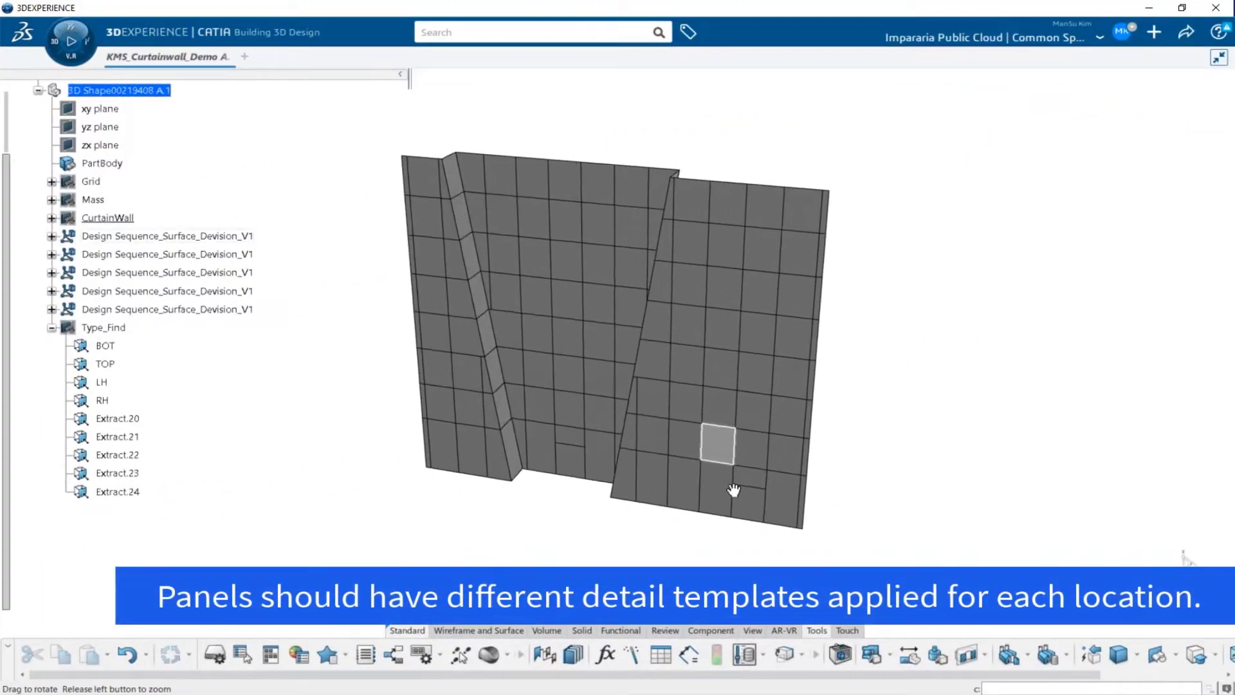
pyautogui.click(144, 238)
pyautogui.click(144, 254)
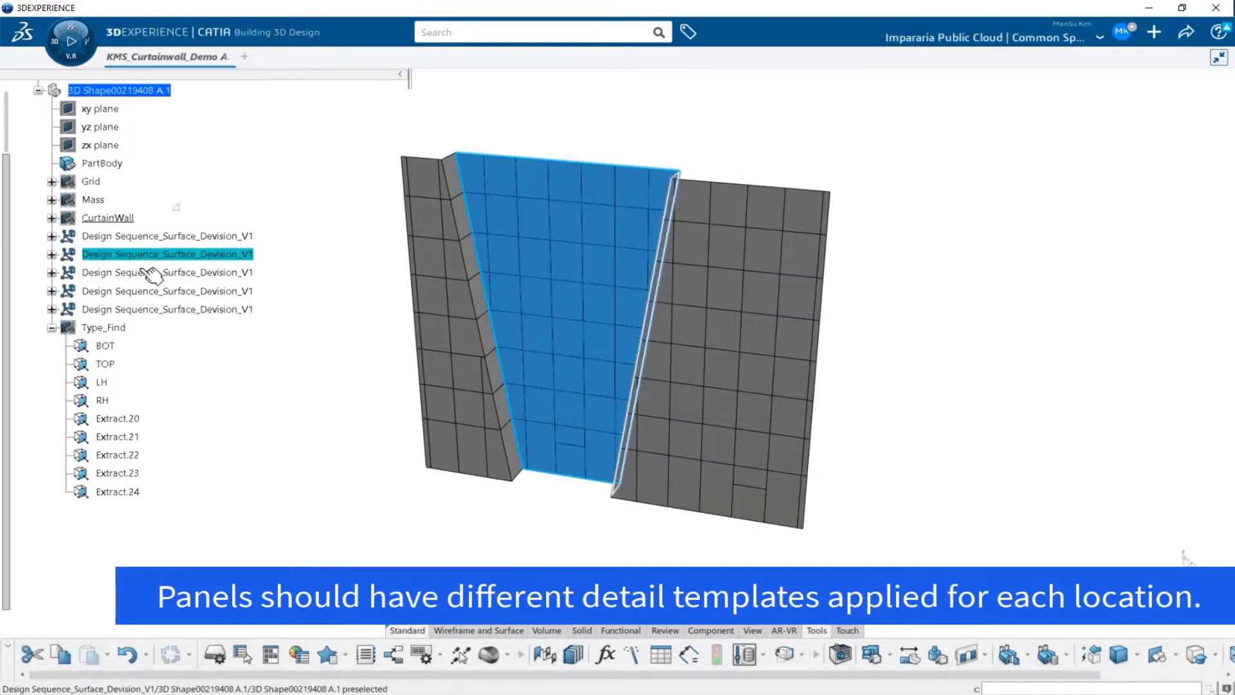
pyautogui.click(729, 339)
pyautogui.scroll(5, 208, 342)
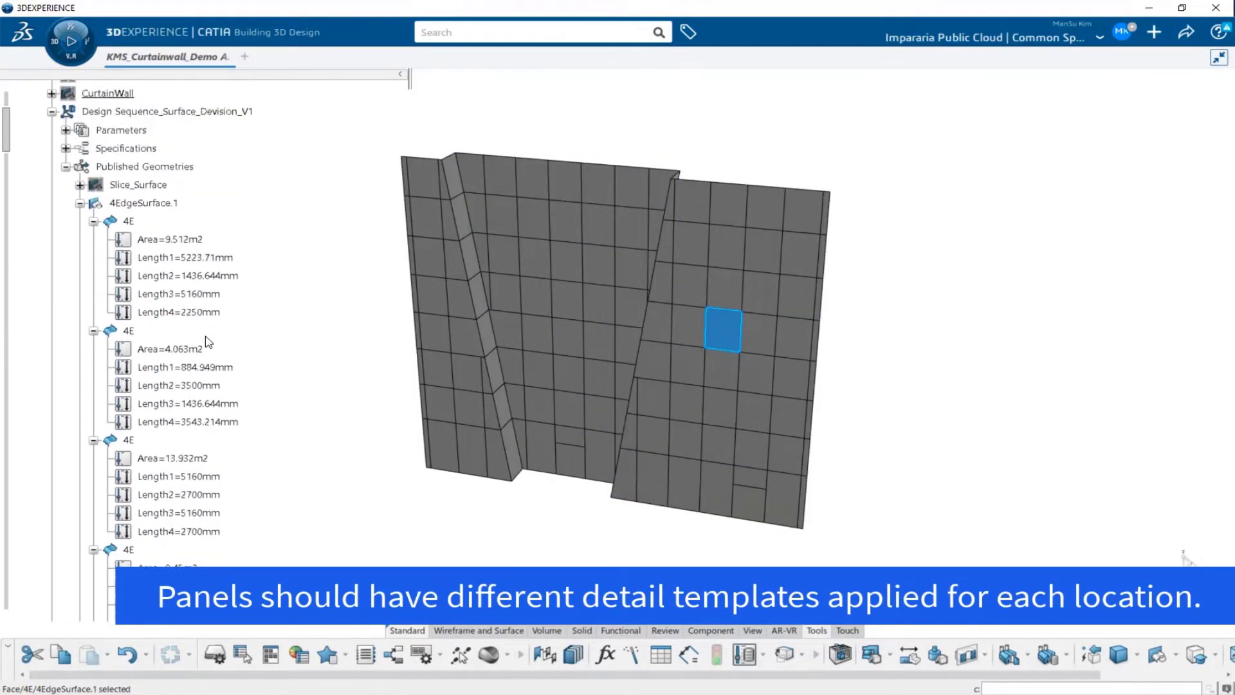
# Highlight 4EdgeSurface.1 of the first division sequence and review its panels' area and length parameters
pyautogui.scroll(3, 208, 342)
pyautogui.click(82, 389)
pyautogui.click(143, 387)
pyautogui.moveTo(822, 464); pyautogui.dragTo(389, 461, button='middle')
pyautogui.click(82, 388)
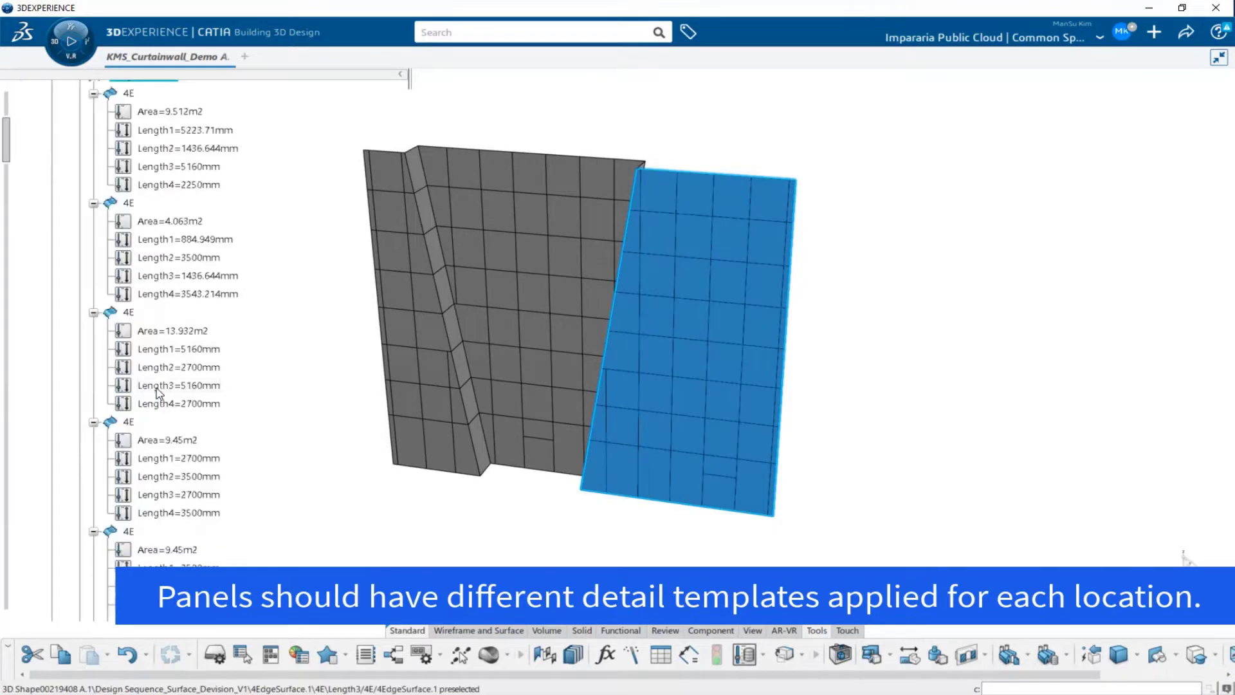
pyautogui.scroll(3, 158, 393)
pyautogui.click(93, 277)
pyautogui.click(79, 258)
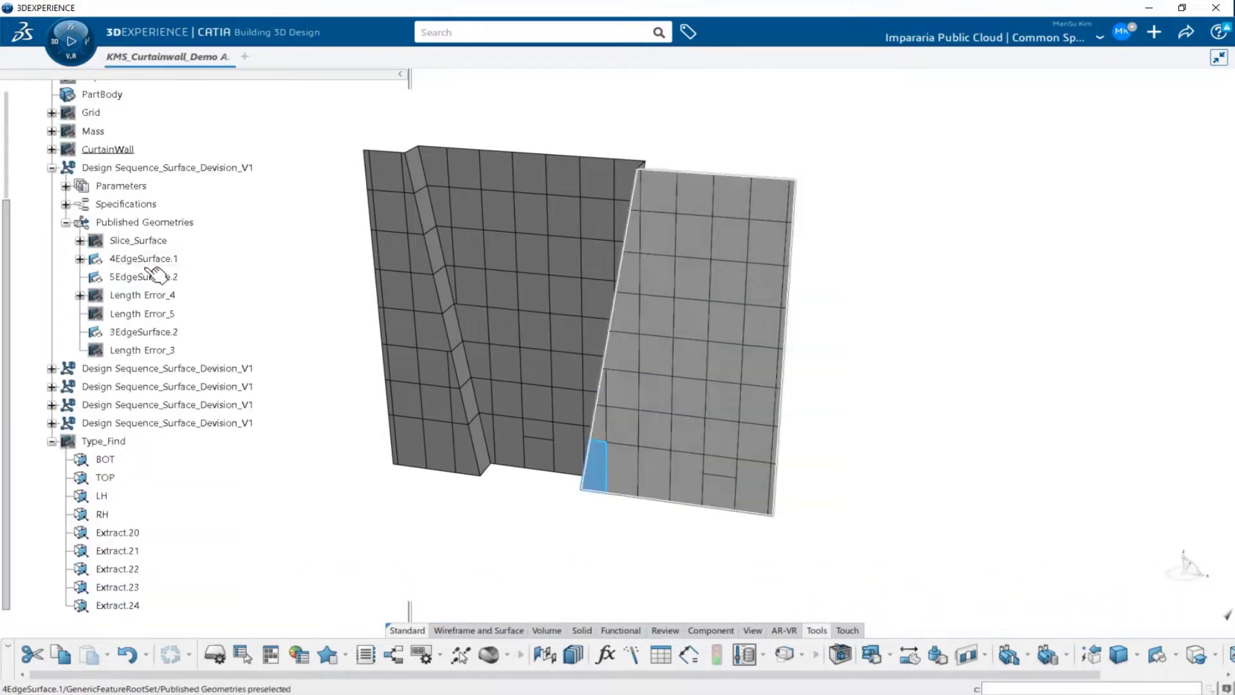
# Collapse the first division sequence and show the Type_Find set with its reference faces around the building mass
pyautogui.click(856, 424)
pyautogui.scroll(-1, 645, 368)
pyautogui.click(53, 167)
pyautogui.moveTo(841, 430); pyautogui.dragTo(844, 492, button='middle')
pyautogui.scroll(2, 306, 364)
pyautogui.click(170, 331)
pyautogui.click(845, 482)
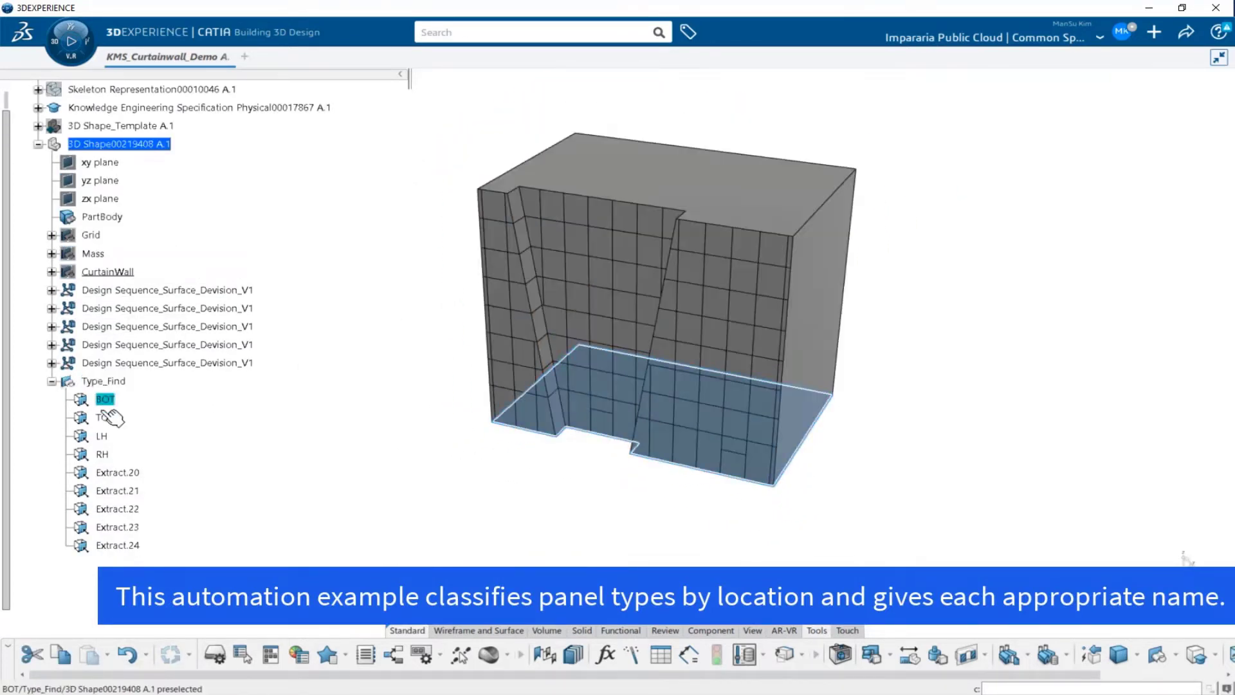
pyautogui.moveTo(958, 470); pyautogui.dragTo(912, 489, button='middle')
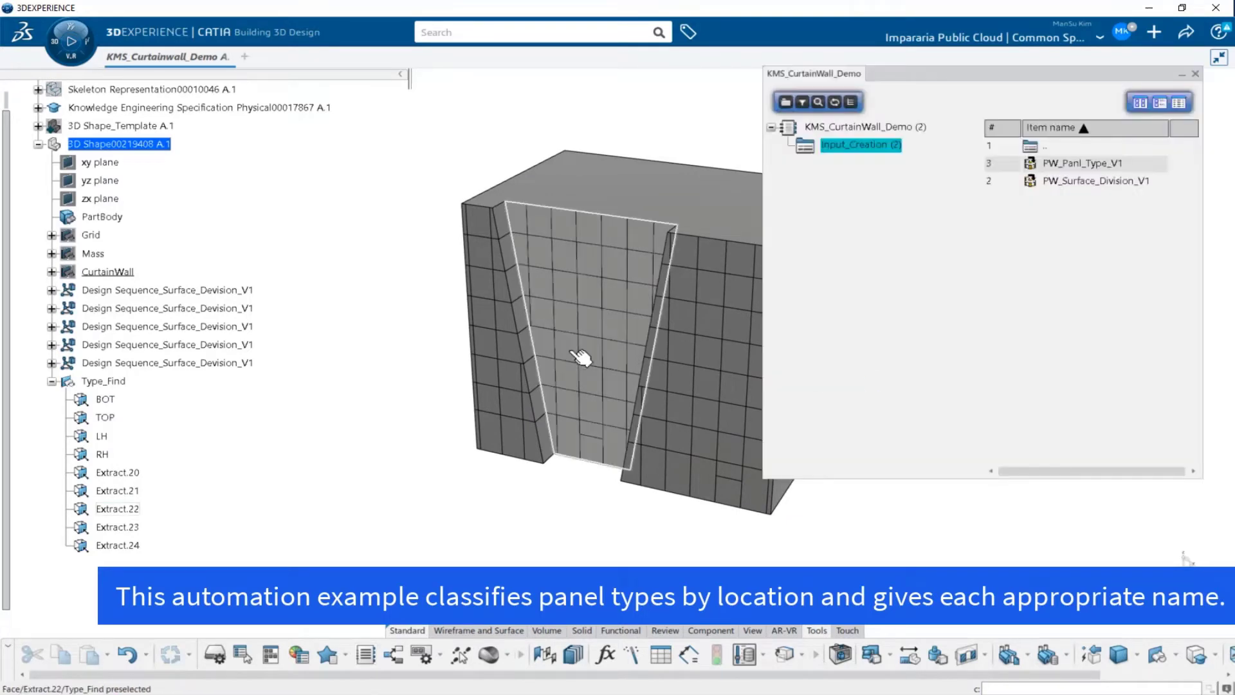
# Start inserting PW_Panl_Type_V1 with 4EdgeSurface.1, TOP, Extract.23, BOT and RH as its five inputs
pyautogui.click(1192, 176)
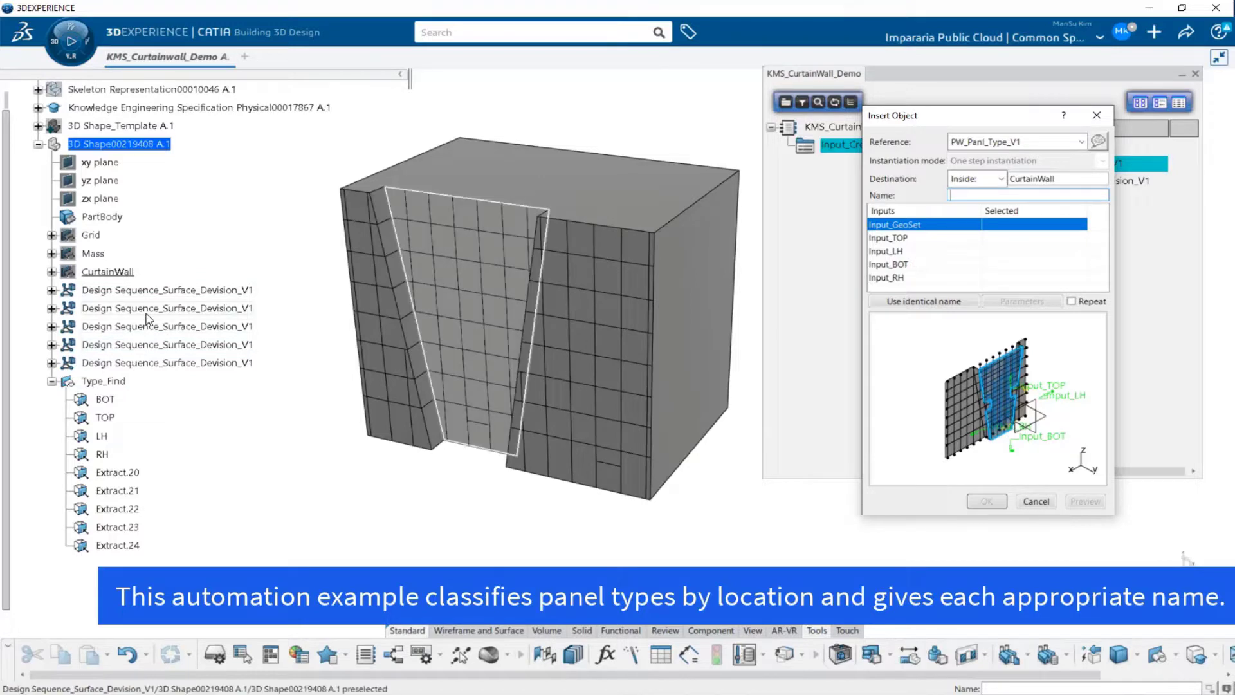
pyautogui.click(52, 290)
pyautogui.click(143, 381)
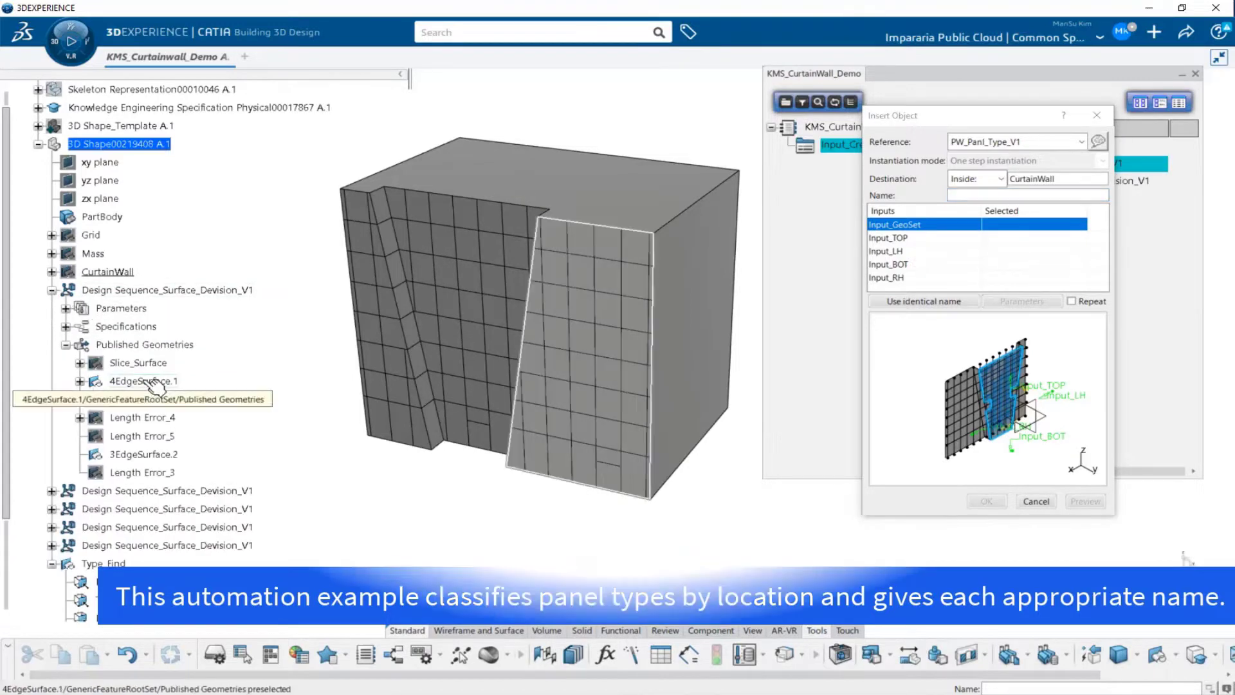
pyautogui.click(557, 187)
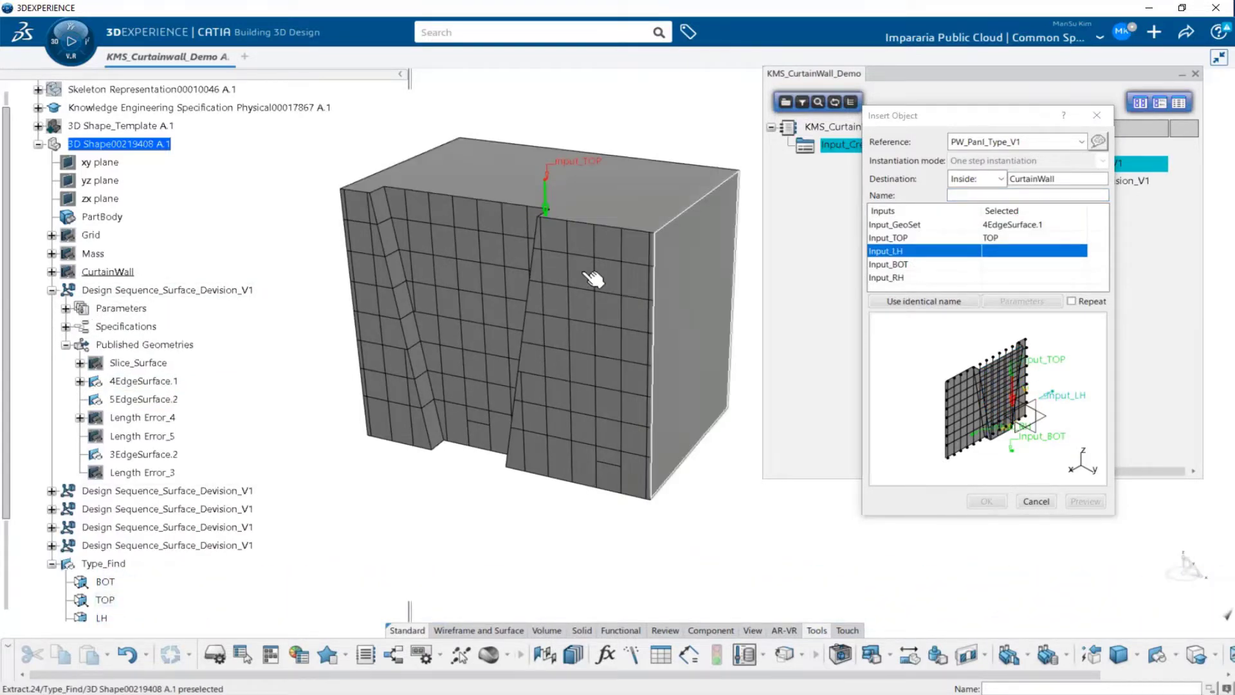
pyautogui.moveTo(595, 281); pyautogui.dragTo(615, 400, button='middle')
pyautogui.click(620, 287)
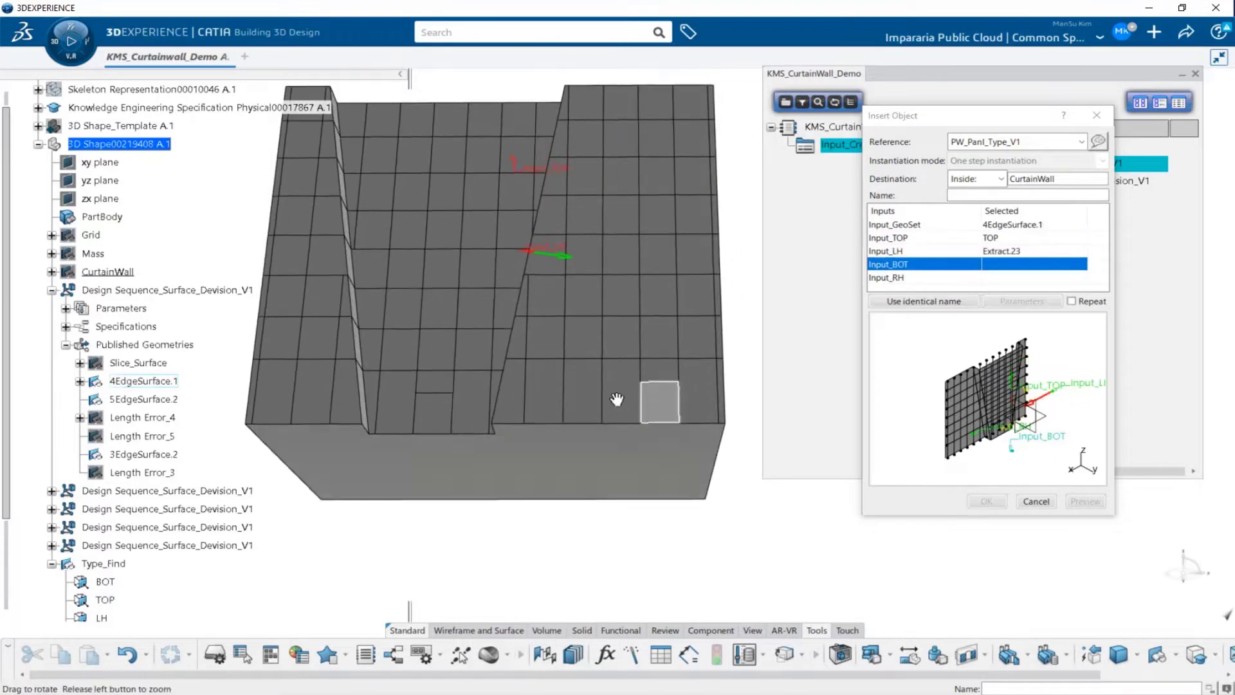
pyautogui.click(617, 451)
pyautogui.click(637, 329)
pyautogui.moveTo(645, 303); pyautogui.dragTo(708, 399, button='middle')
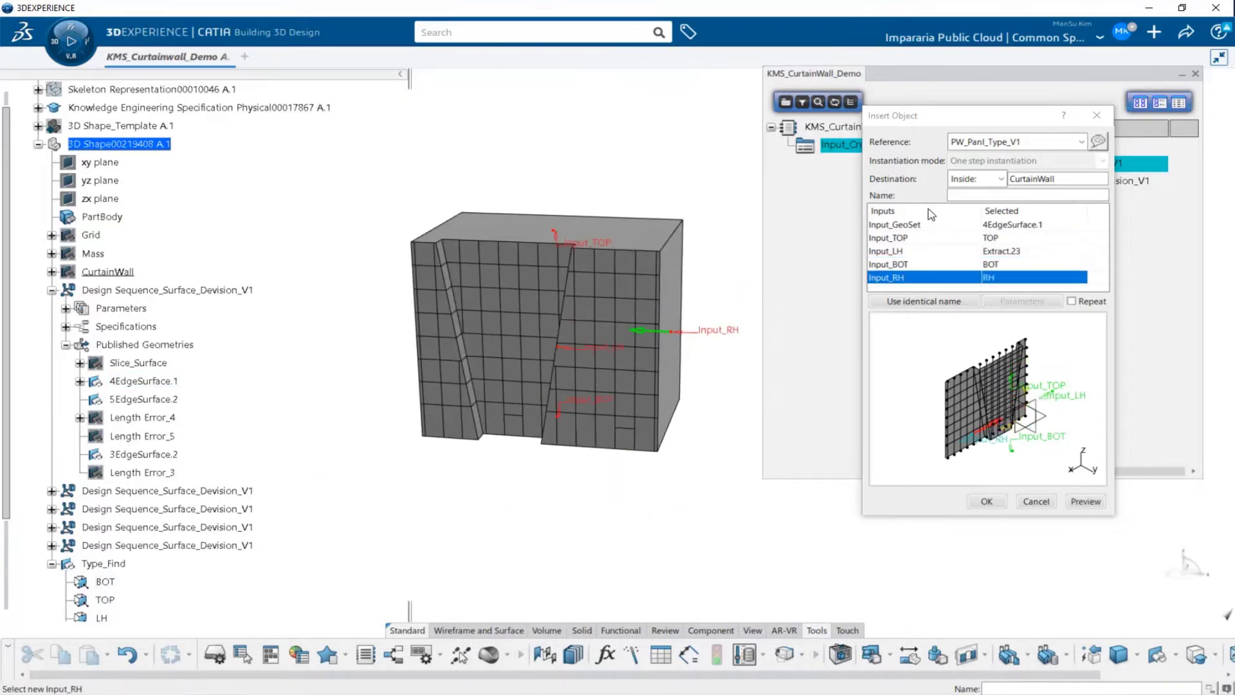
# Place the template after Type_Find with Repeat enabled, insert it, and end the Insert Object command
pyautogui.click(1028, 184)
pyautogui.scroll(-1, 152, 458)
pyautogui.click(104, 504)
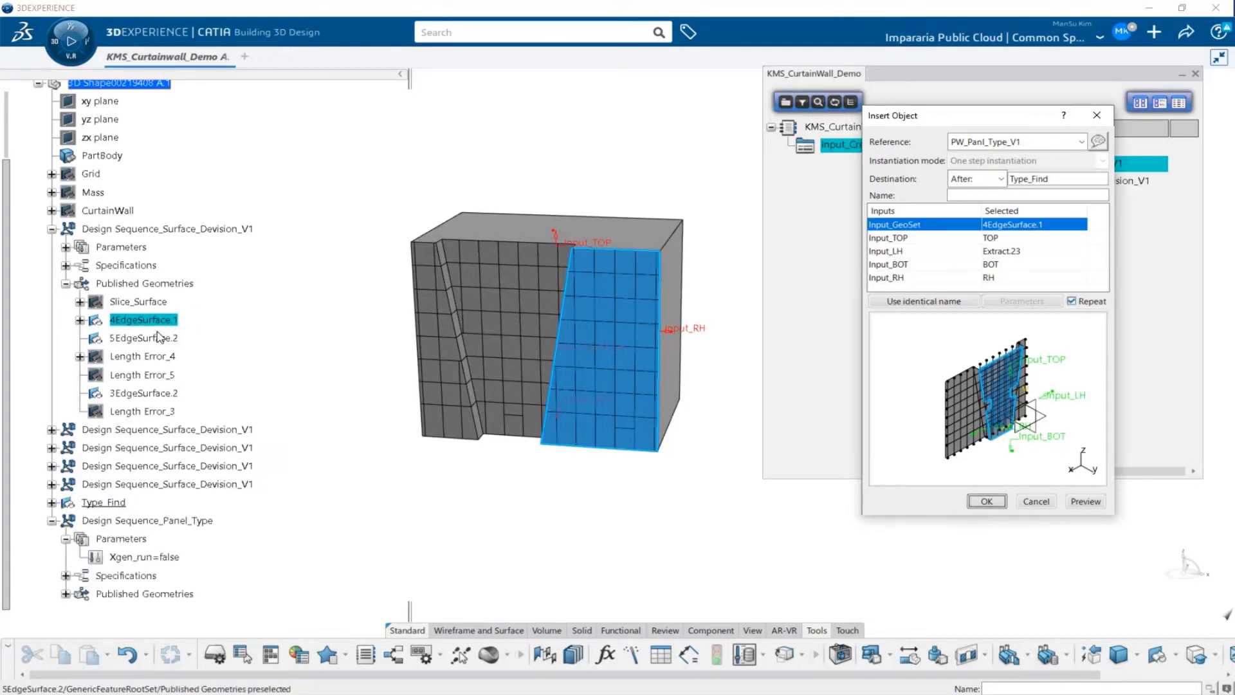
pyautogui.scroll(-1, 168, 344)
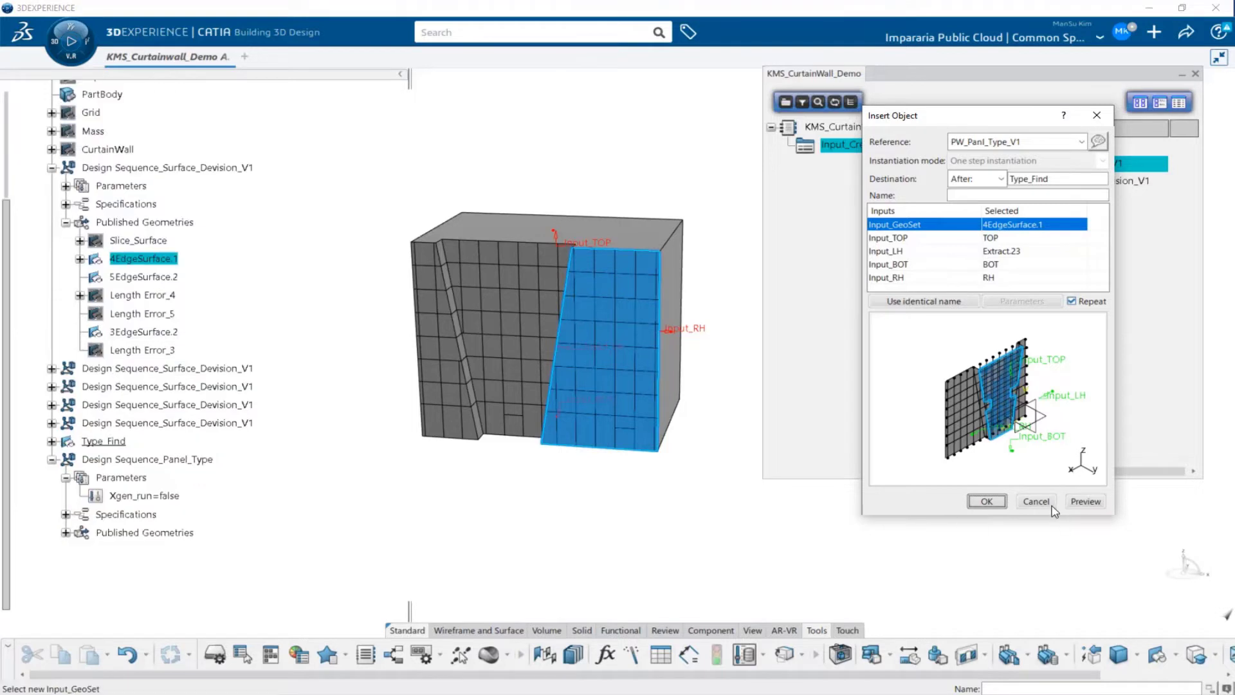
pyautogui.click(1045, 504)
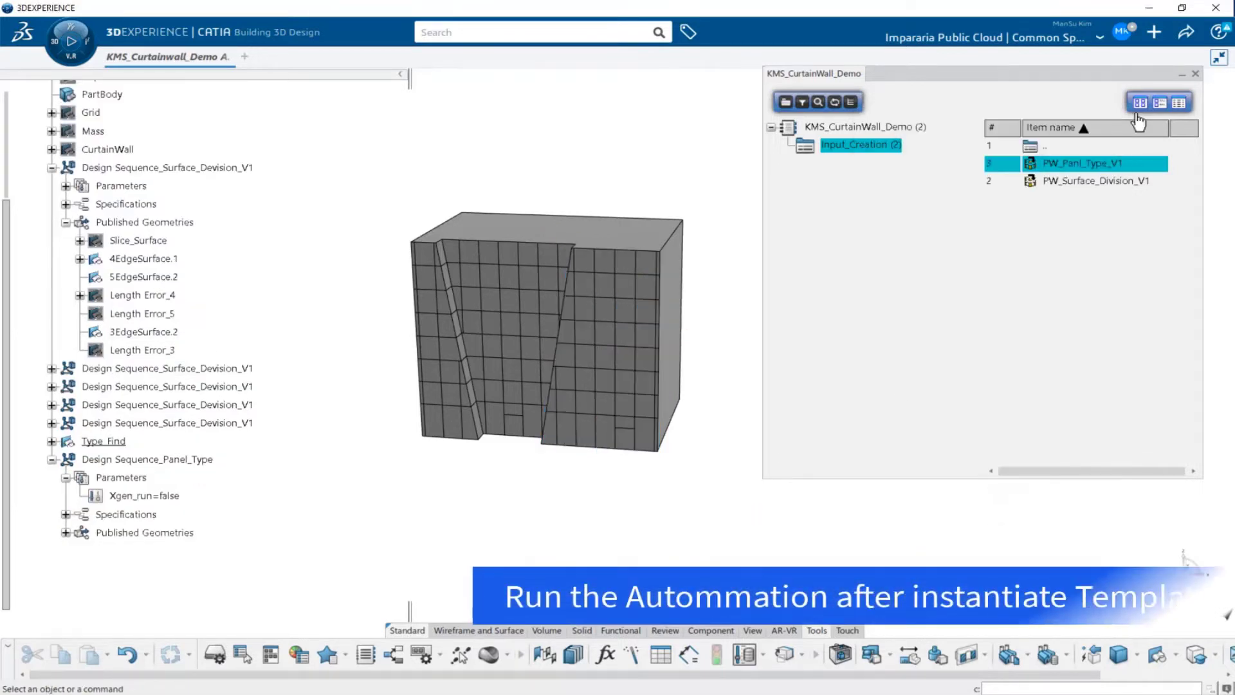
# Close the catalog and hide all five Surface_Devision sequences and the Type_Find set
pyautogui.click(1196, 74)
pyautogui.click(52, 168)
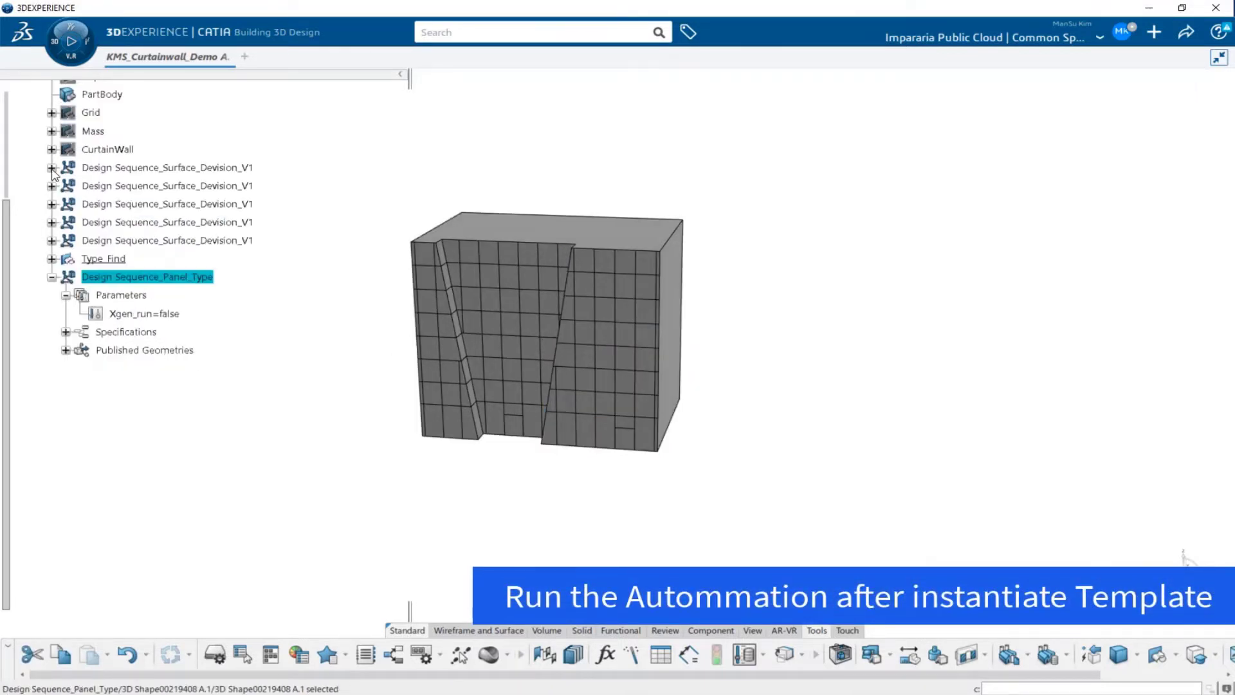
pyautogui.click(116, 167)
pyautogui.keyDown('shift'); pyautogui.click(127, 242); pyautogui.keyUp('shift')
pyautogui.press('space')
pyautogui.click(110, 259)
pyautogui.press('space')
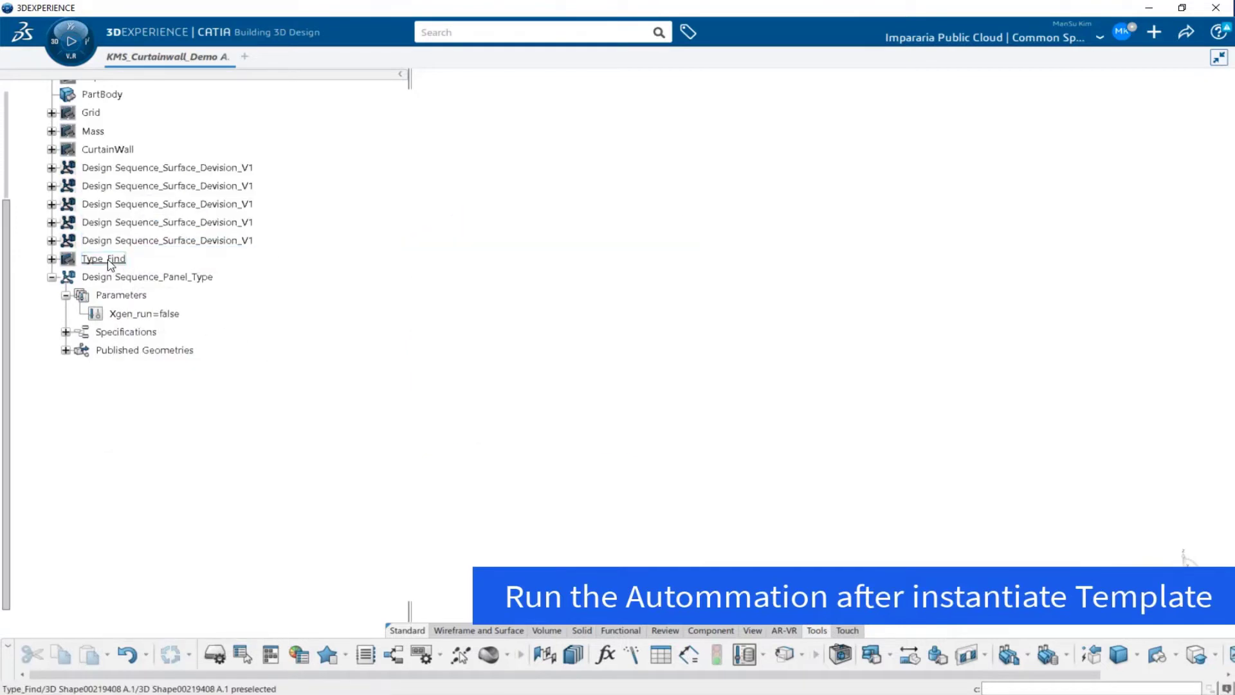
# Set the Xgen_run parameter of Design Sequence_Panel_Type to true to run the panel classification
pyautogui.click(415, 304)
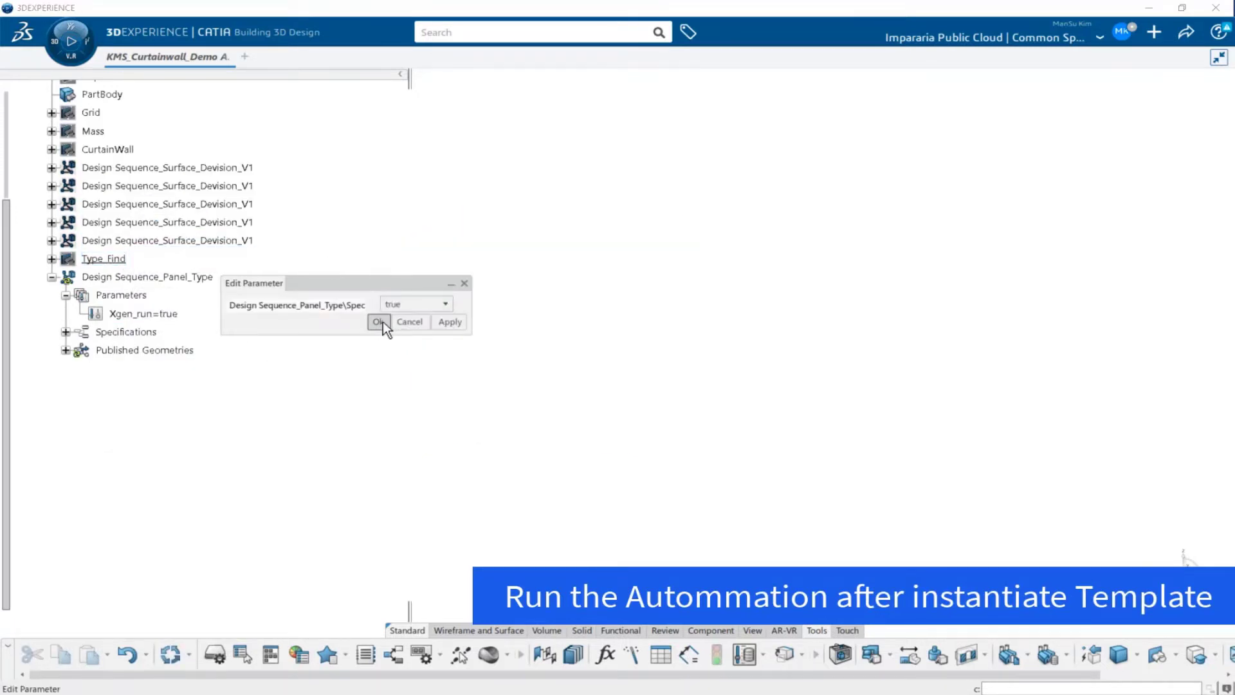
pyautogui.click(383, 322)
pyautogui.moveTo(513, 375); pyautogui.dragTo(757, 413, button='middle')
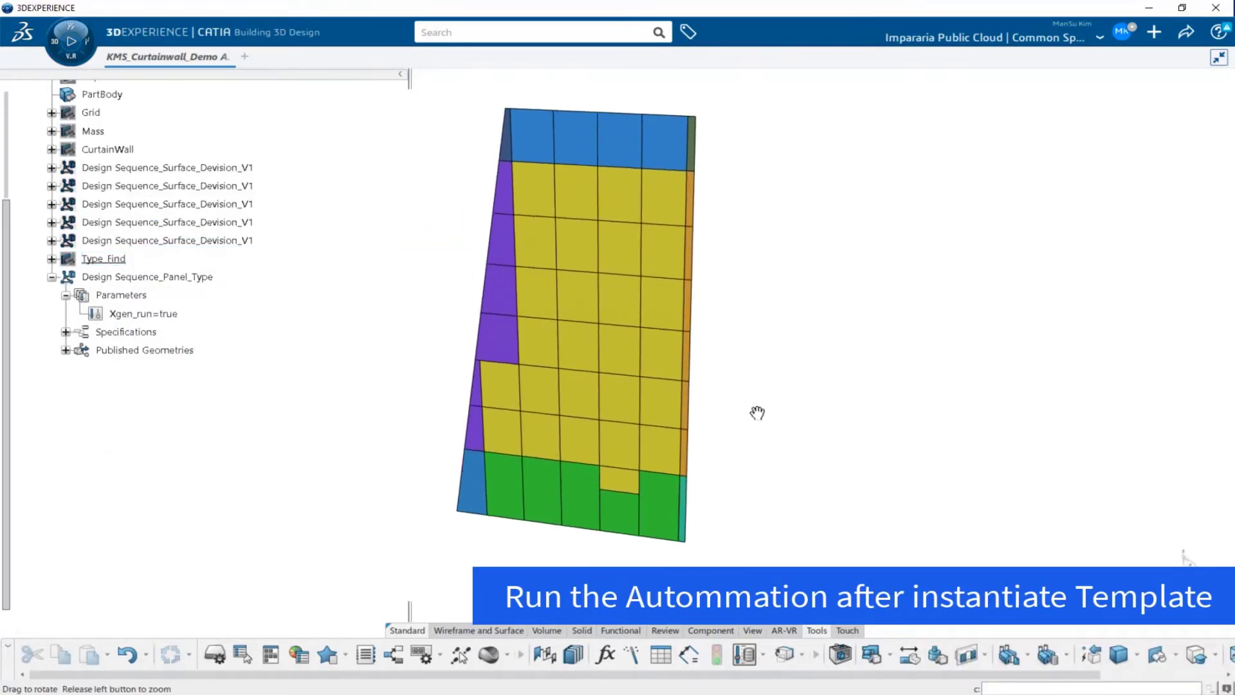
pyautogui.click(499, 348)
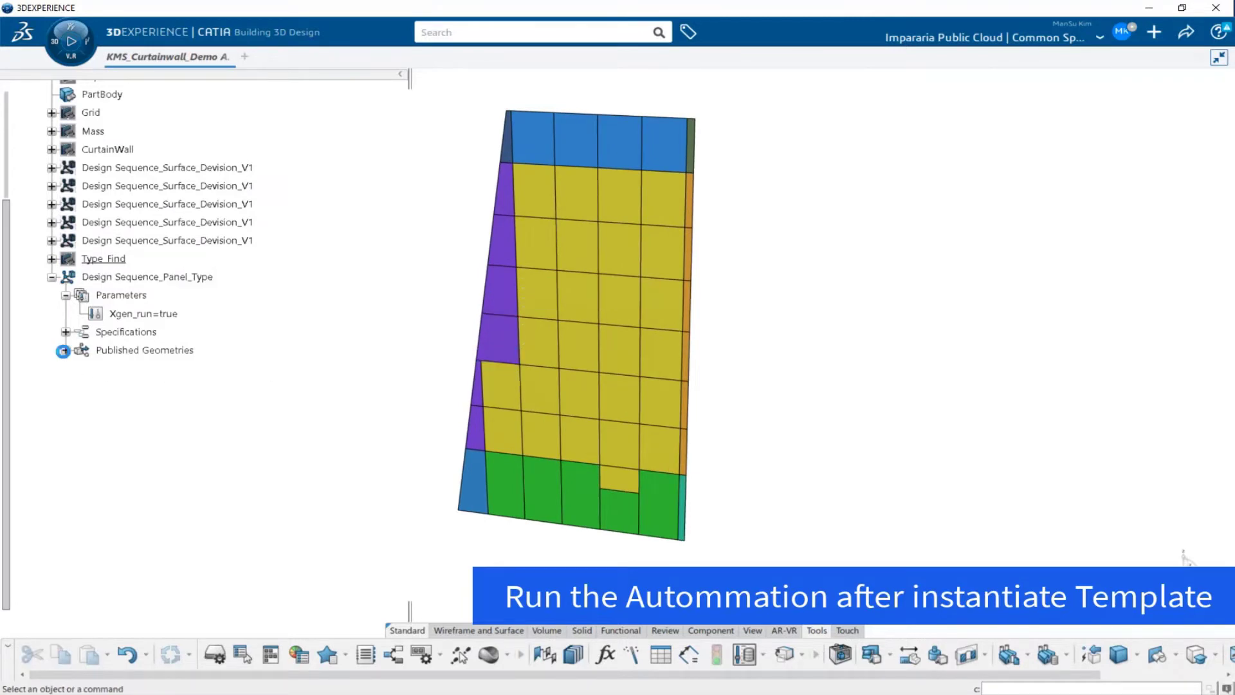
# Expand the panel type sequence's published geometries and highlight location groups such as C, B and L
pyautogui.click(63, 351)
pyautogui.click(115, 232)
pyautogui.moveTo(483, 483); pyautogui.dragTo(579, 489, button='middle')
pyautogui.click(115, 250)
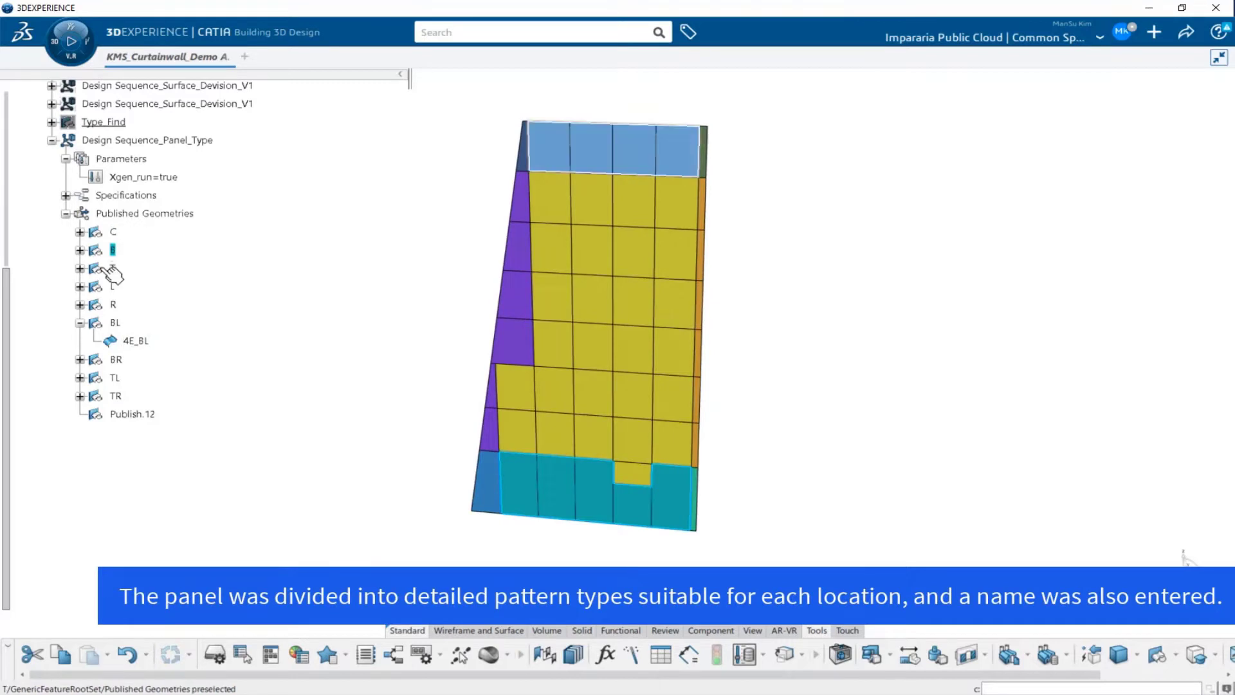
pyautogui.click(113, 287)
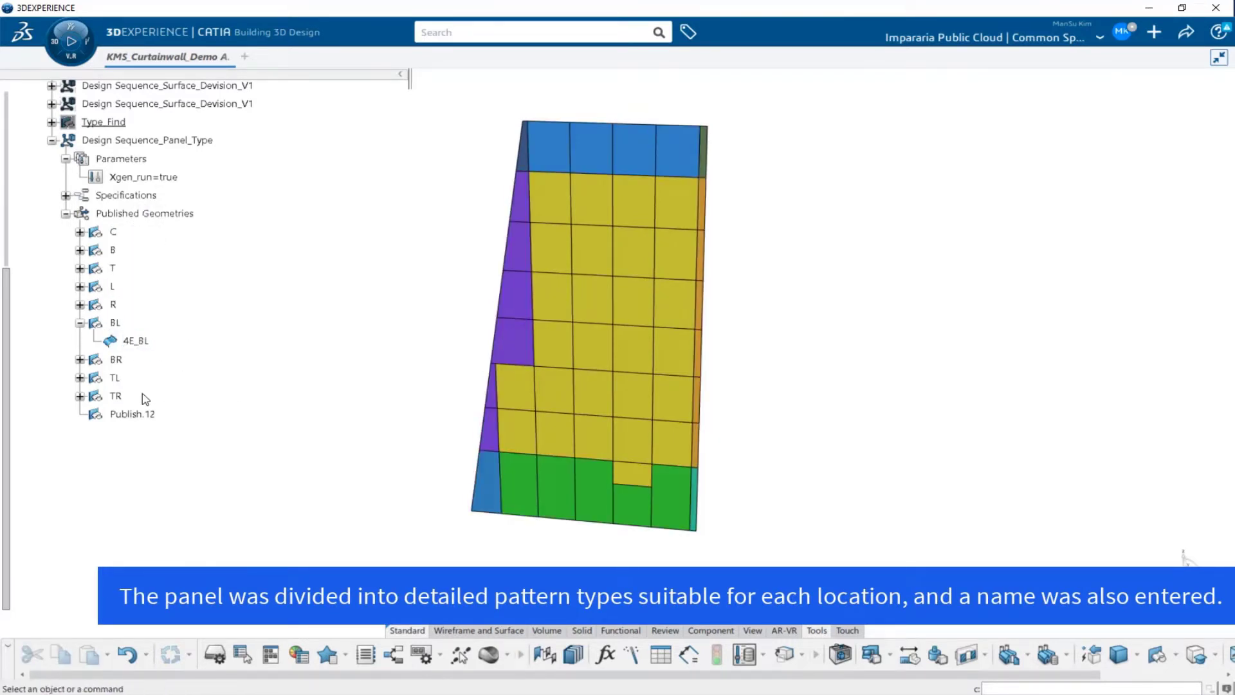
# Collapse the panel type sequence and show the second Surface_Devision sequence beside the classified panels
pyautogui.click(349, 417)
pyautogui.moveTo(890, 426); pyautogui.dragTo(763, 467, button='middle')
pyautogui.scroll(1, 73, 202)
pyautogui.click(52, 201)
pyautogui.scroll(3, 83, 234)
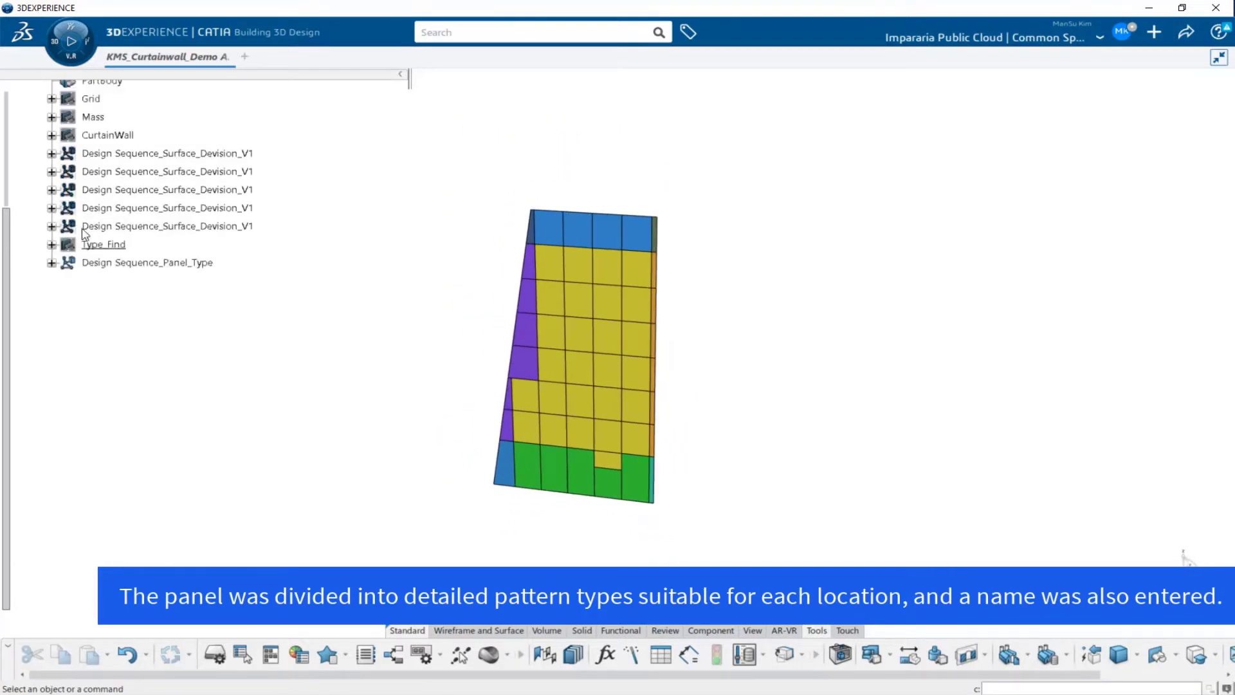
pyautogui.rightClick(144, 294)
pyautogui.click(168, 341)
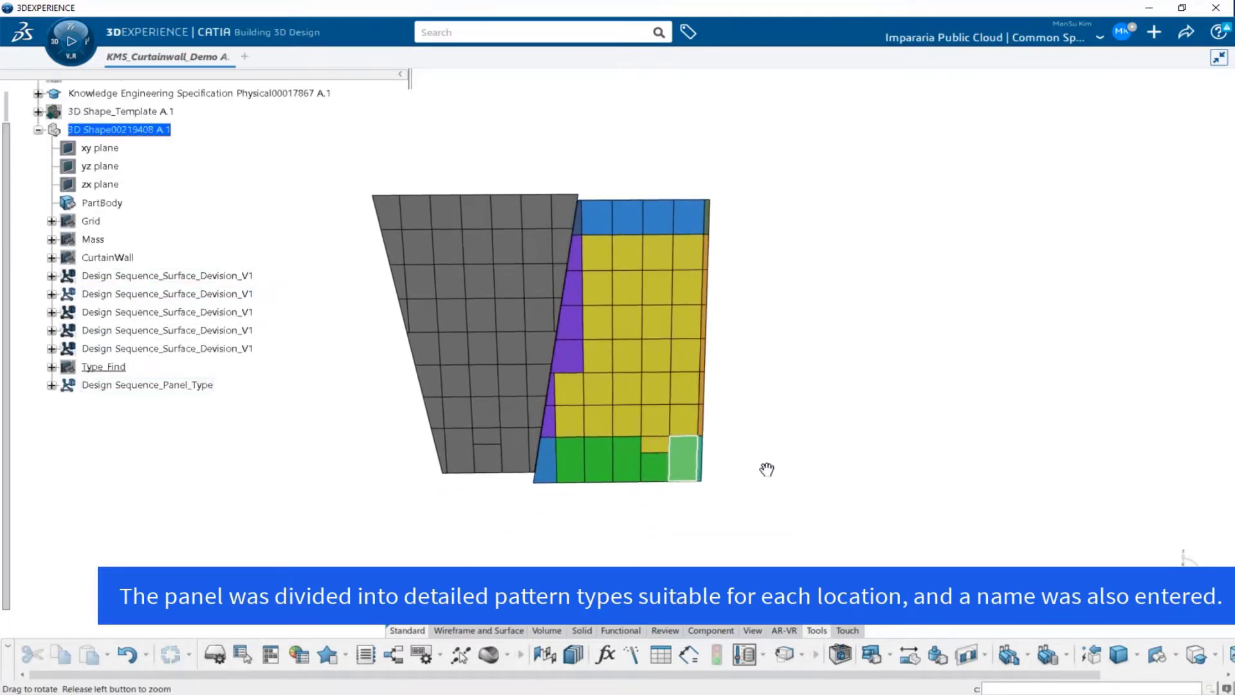
# Insert PW_Panl_Type_V1 for the recessed middle surface using 4EdgeSurface.1, TOP, Extract.21, BOT and Extract.23
pyautogui.moveTo(766, 465); pyautogui.dragTo(825, 506, button='middle')
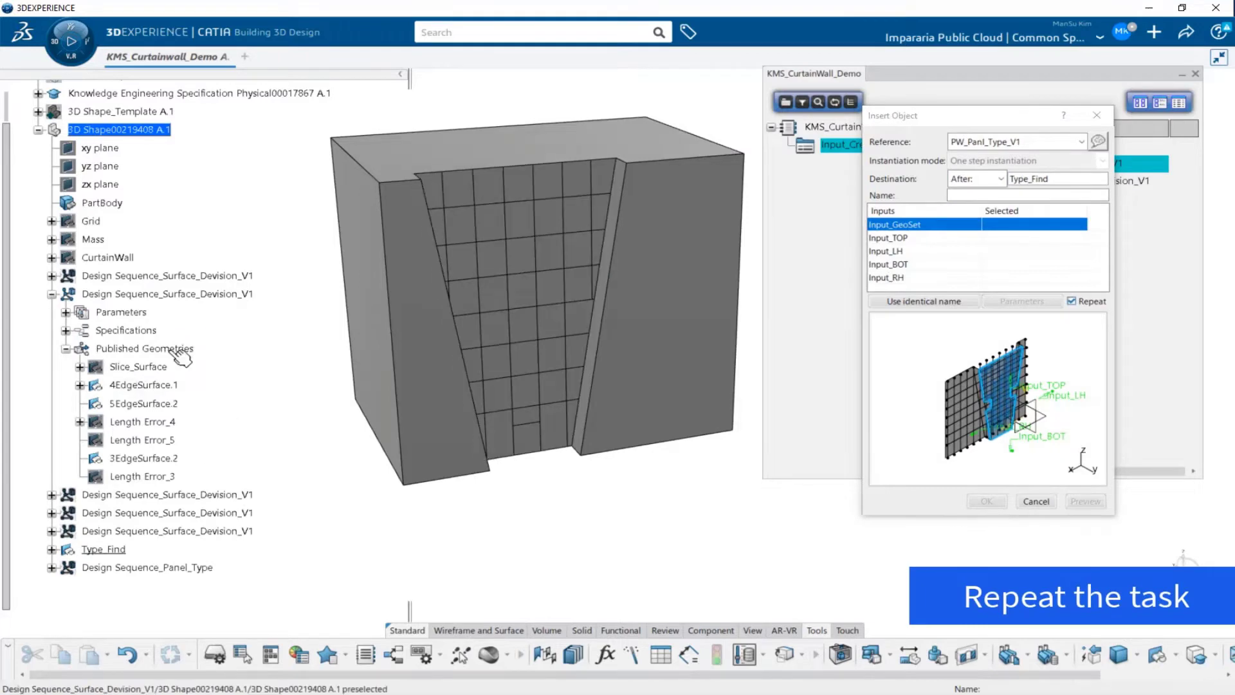
pyautogui.click(155, 385)
pyautogui.click(537, 165)
pyautogui.moveTo(287, 358); pyautogui.dragTo(287, 289, button='middle')
pyautogui.click(301, 240)
pyautogui.click(513, 453)
pyautogui.click(634, 326)
pyautogui.moveTo(513, 428); pyautogui.dragTo(515, 361, button='middle')
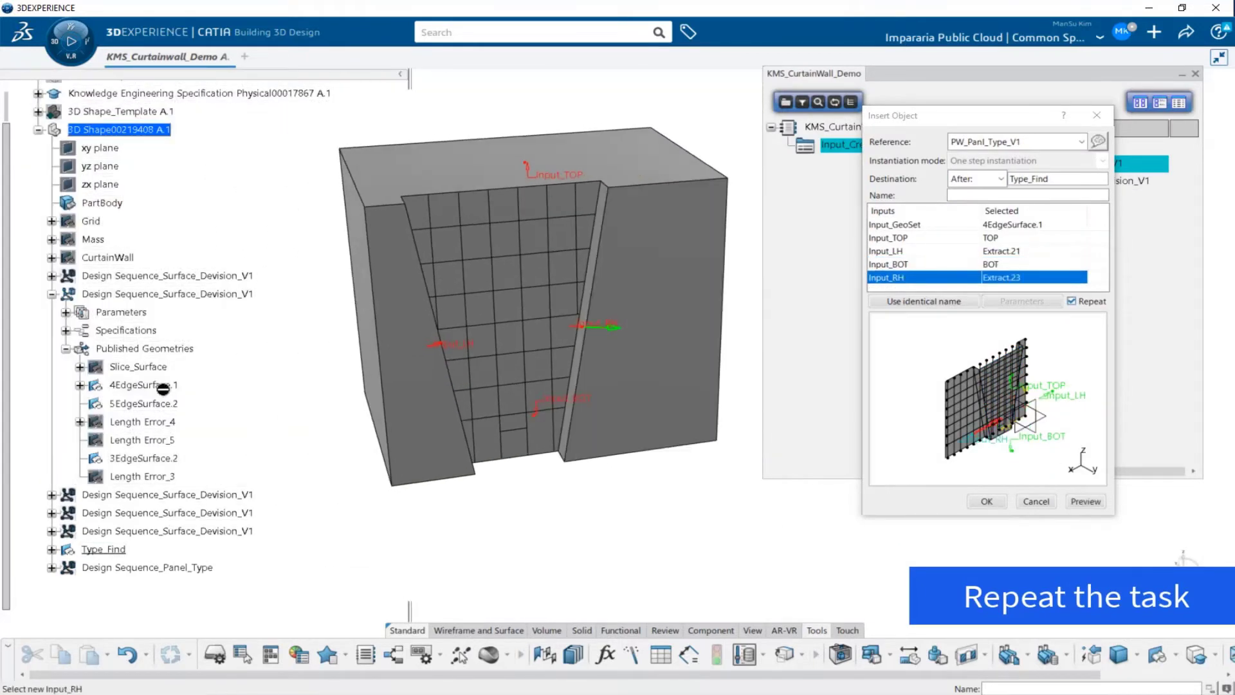
pyautogui.click(988, 501)
# Set Xgen_run to true for the panel type sequence of the recessed middle surface
pyautogui.click(244, 522)
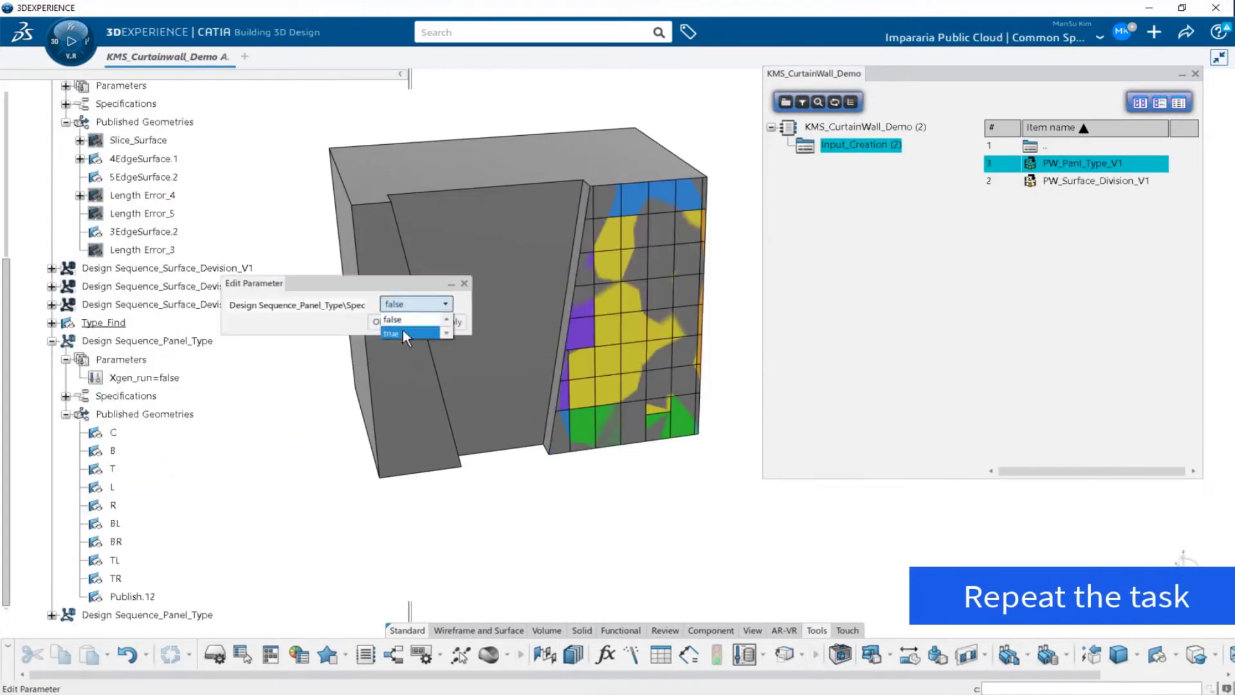
pyautogui.click(406, 333)
pyautogui.scroll(2, 169, 375)
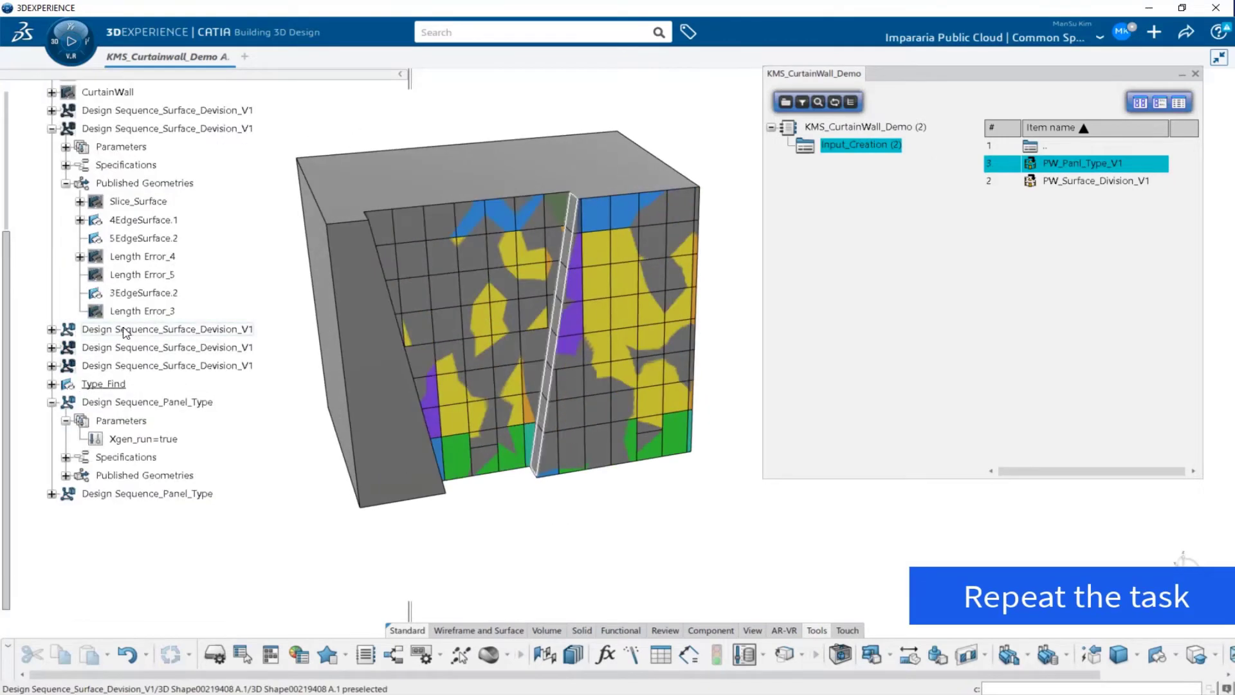
# Insert PW_Panl_Type_V1 for the last division sequence with its 4EdgeSurface.1, TOP and LH among the inputs and Repeat enabled
pyautogui.click(166, 366)
pyautogui.doubleClick(1083, 163)
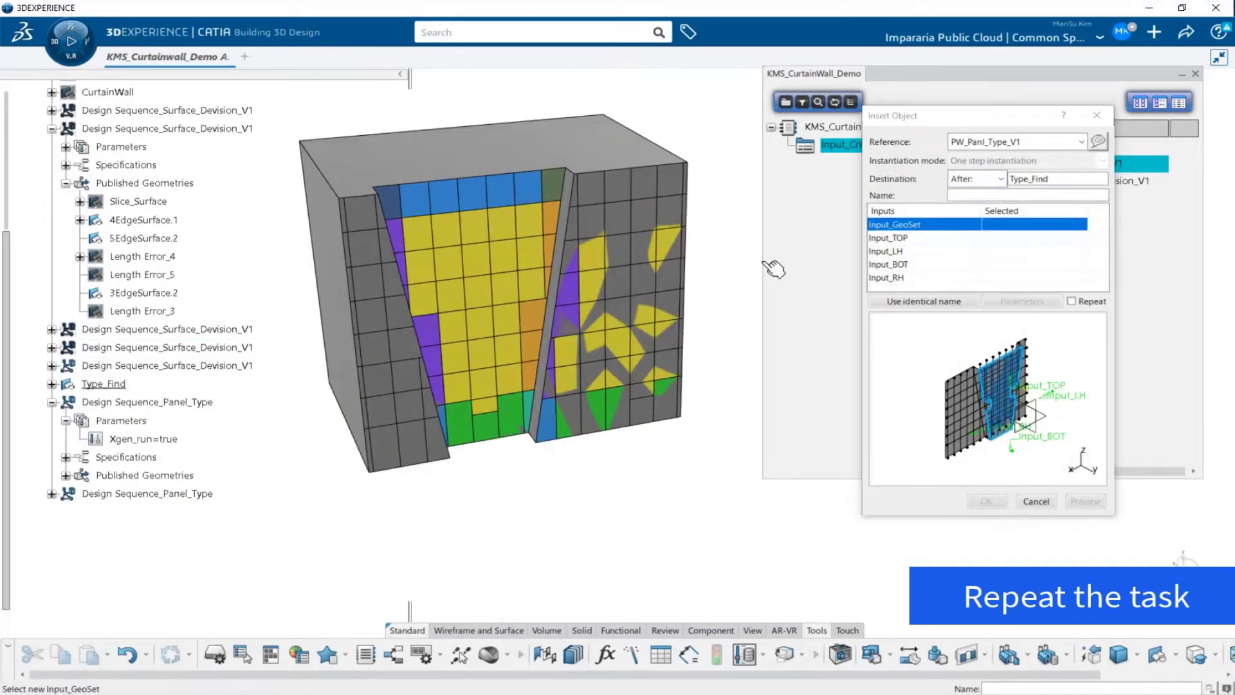
pyautogui.click(446, 123)
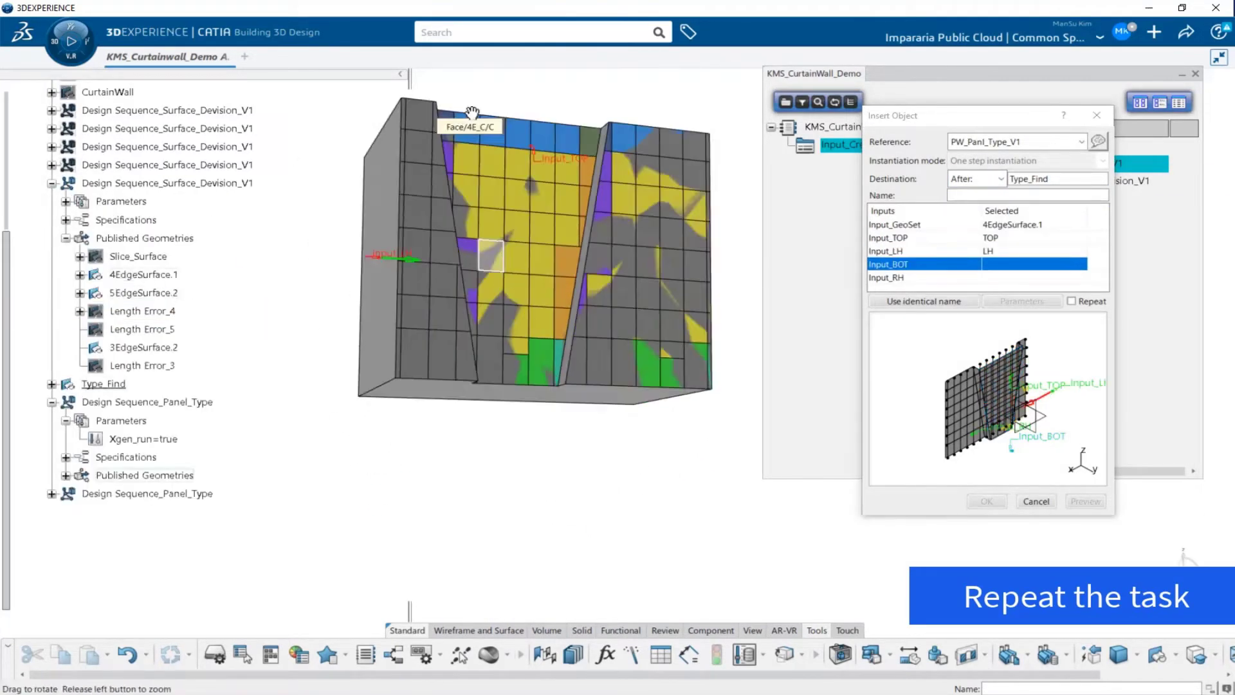
pyautogui.click(1071, 301)
pyautogui.click(986, 502)
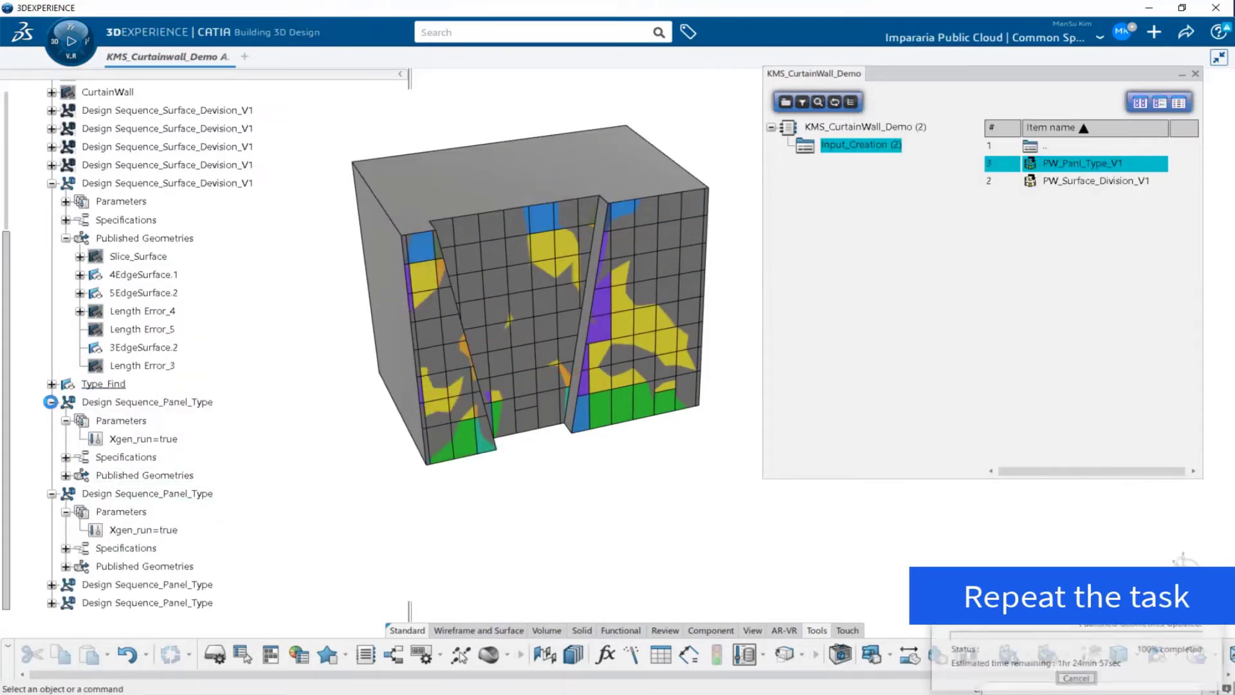
# Insert PW_Panl_Type_V1 for the recess's left side surface using 4EdgeSurface.1, TOP, Extract.20, BOT and Extract.22, with Repeat enabled
pyautogui.rightClick(146, 164)
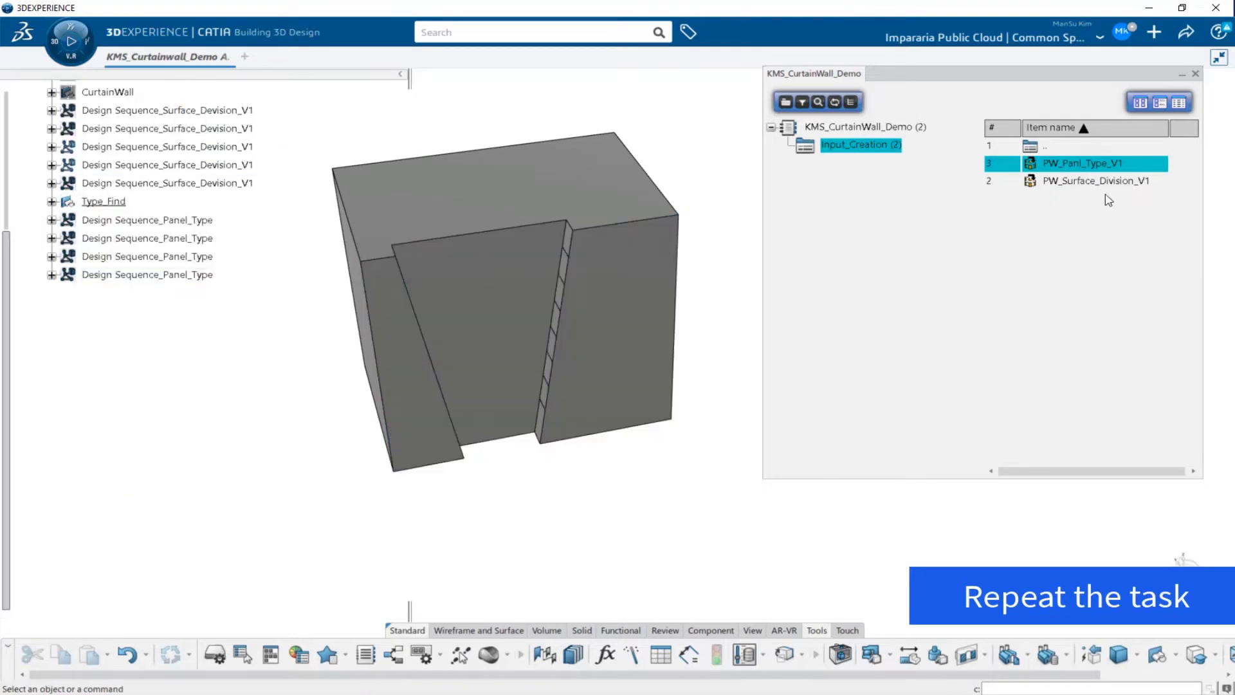
pyautogui.doubleClick(1081, 163)
pyautogui.click(996, 179)
pyautogui.click(974, 205)
pyautogui.moveTo(489, 296); pyautogui.dragTo(392, 267, button='middle')
pyautogui.click(51, 165)
pyautogui.click(143, 256)
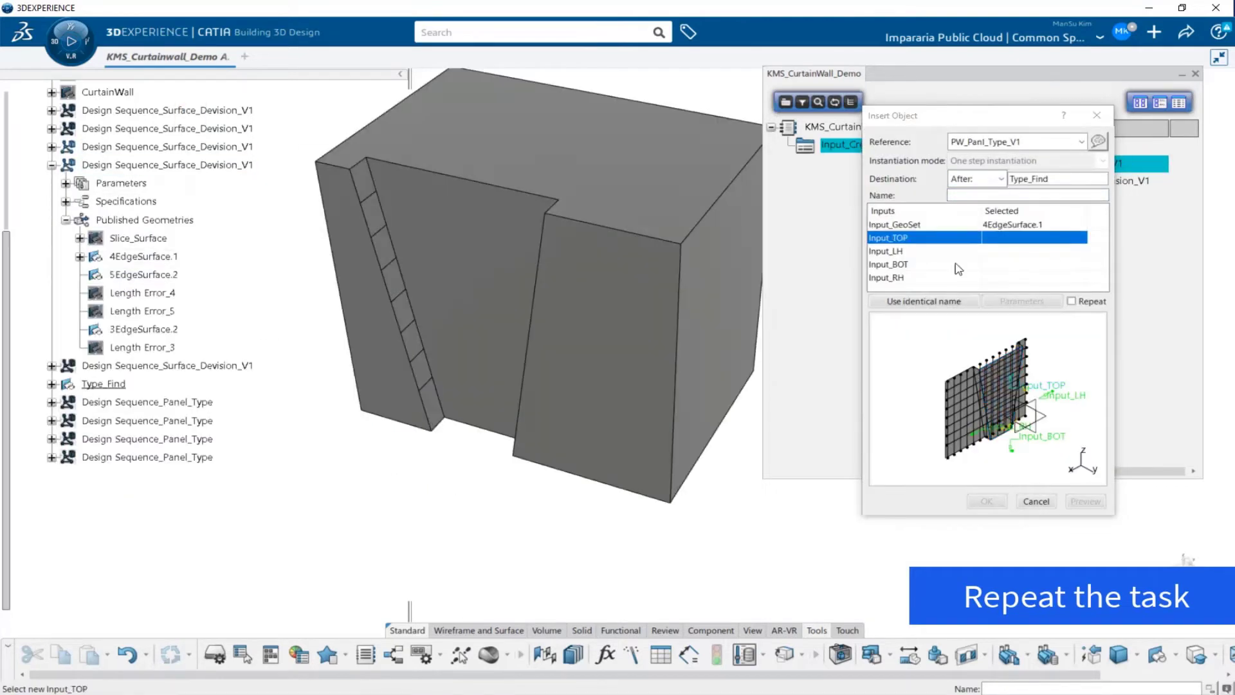
pyautogui.click(567, 155)
pyautogui.click(384, 303)
pyautogui.click(513, 450)
pyautogui.moveTo(532, 449); pyautogui.dragTo(515, 360, button='middle')
pyautogui.click(534, 347)
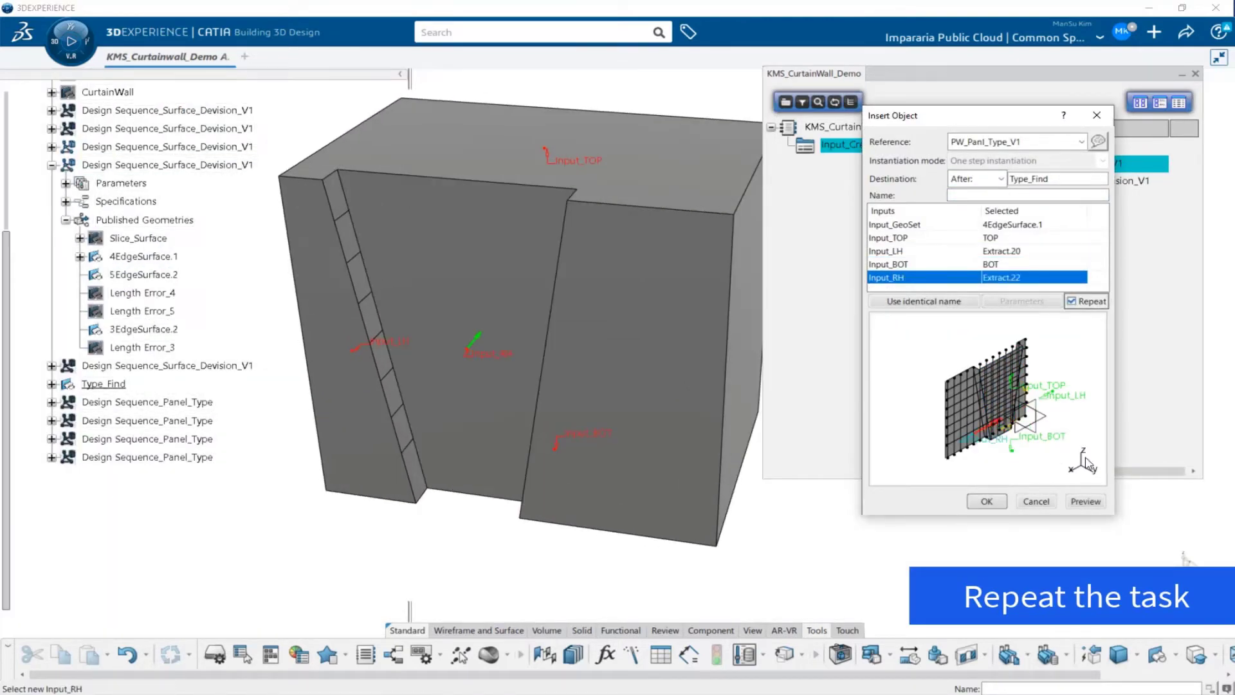
pyautogui.click(986, 502)
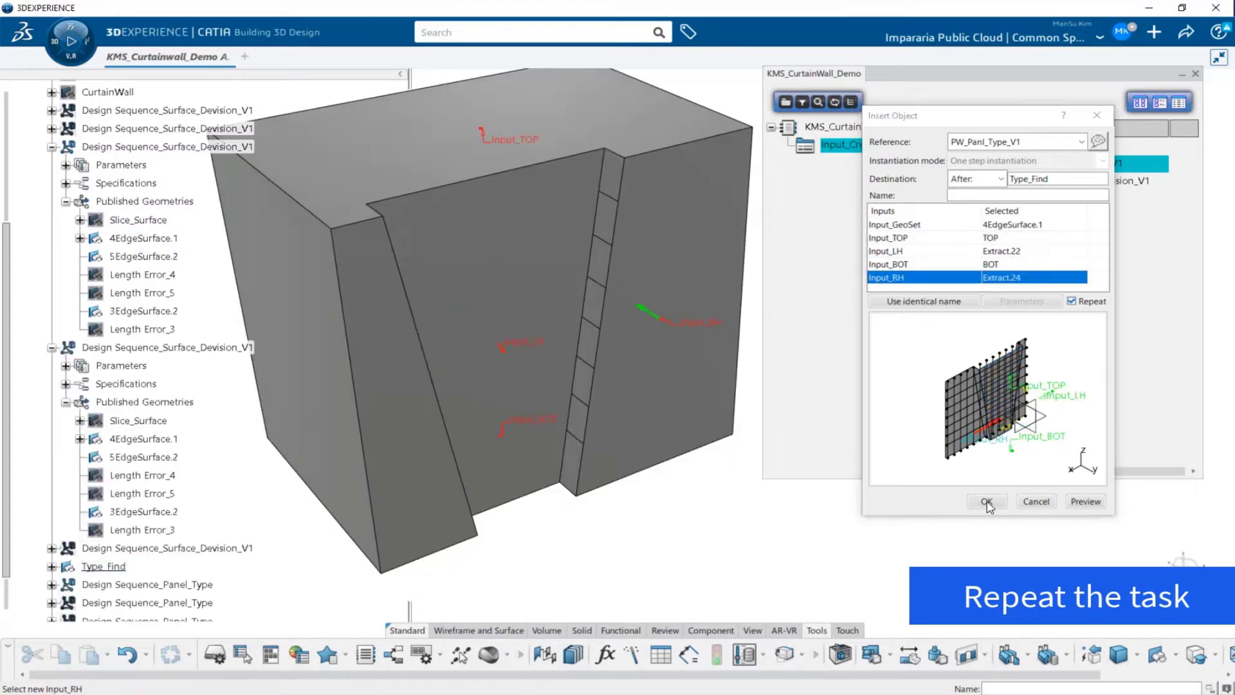
# Insert PW_Panl_Type_V1 for the recess's right side surface using 4EdgeSurface.1, TOP, Extract.22, BOT and Extract.24, with Repeat enabled
pyautogui.click(986, 502)
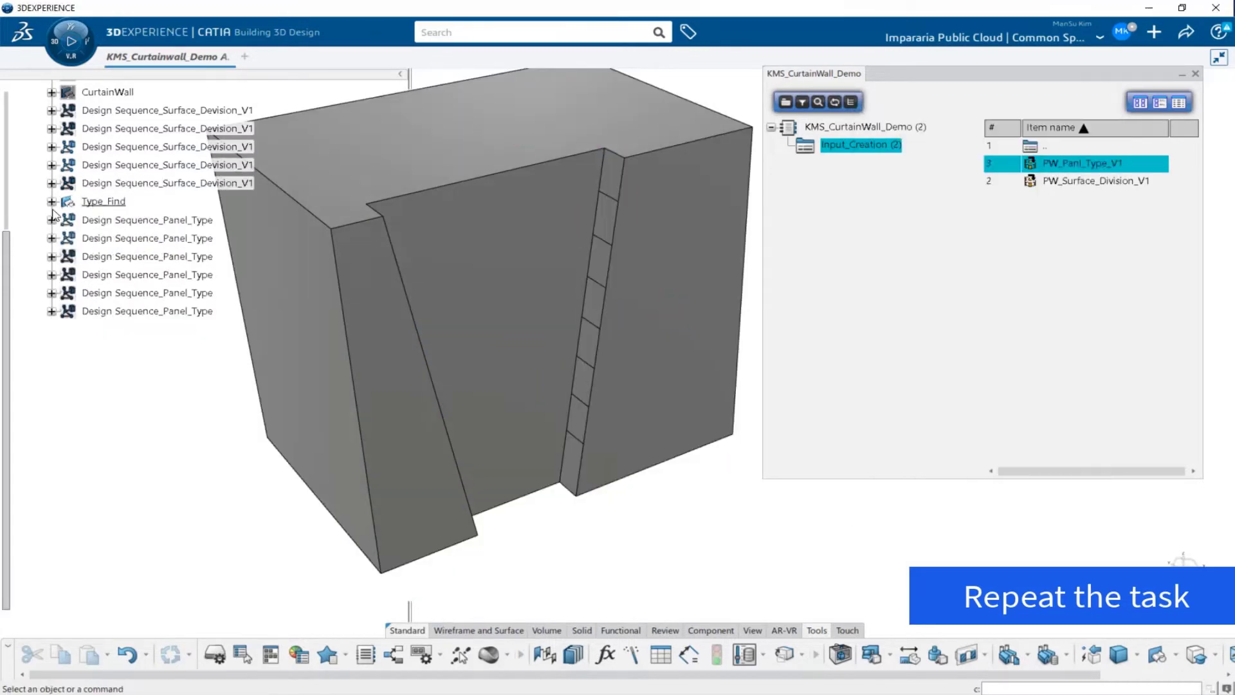
pyautogui.click(445, 304)
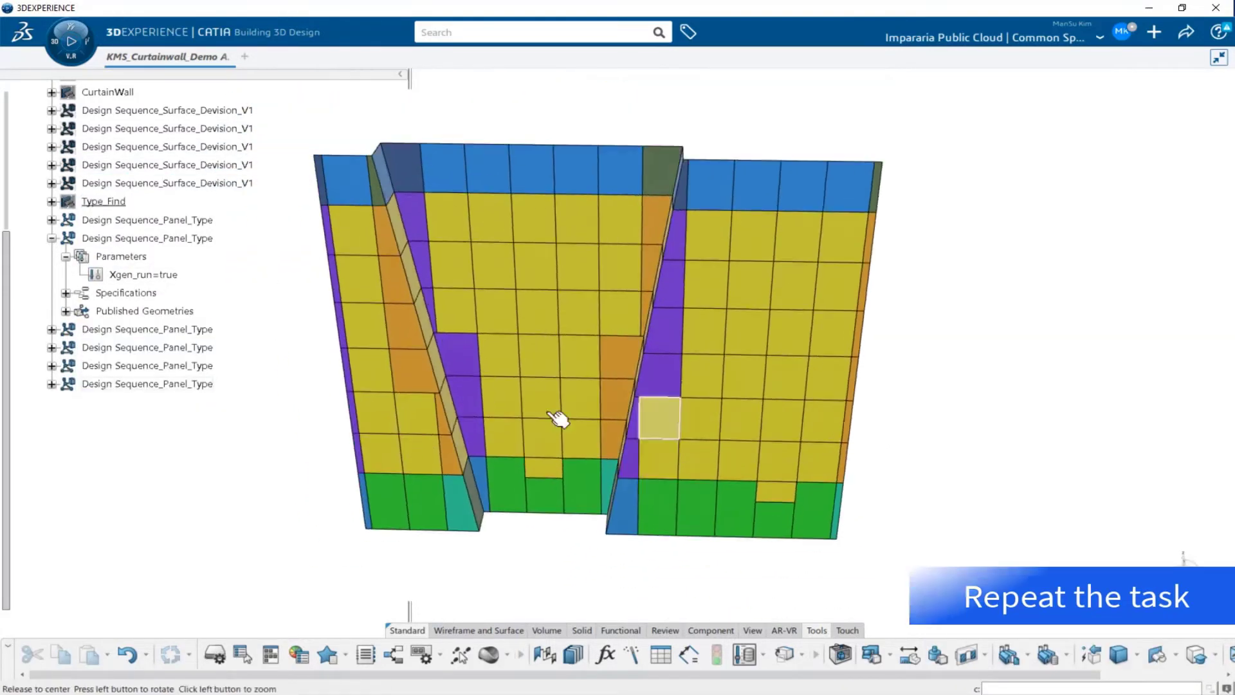
pyautogui.moveTo(548, 412); pyautogui.dragTo(684, 404, button='middle')
pyautogui.click(676, 406)
pyautogui.click(614, 531)
pyautogui.click(580, 520)
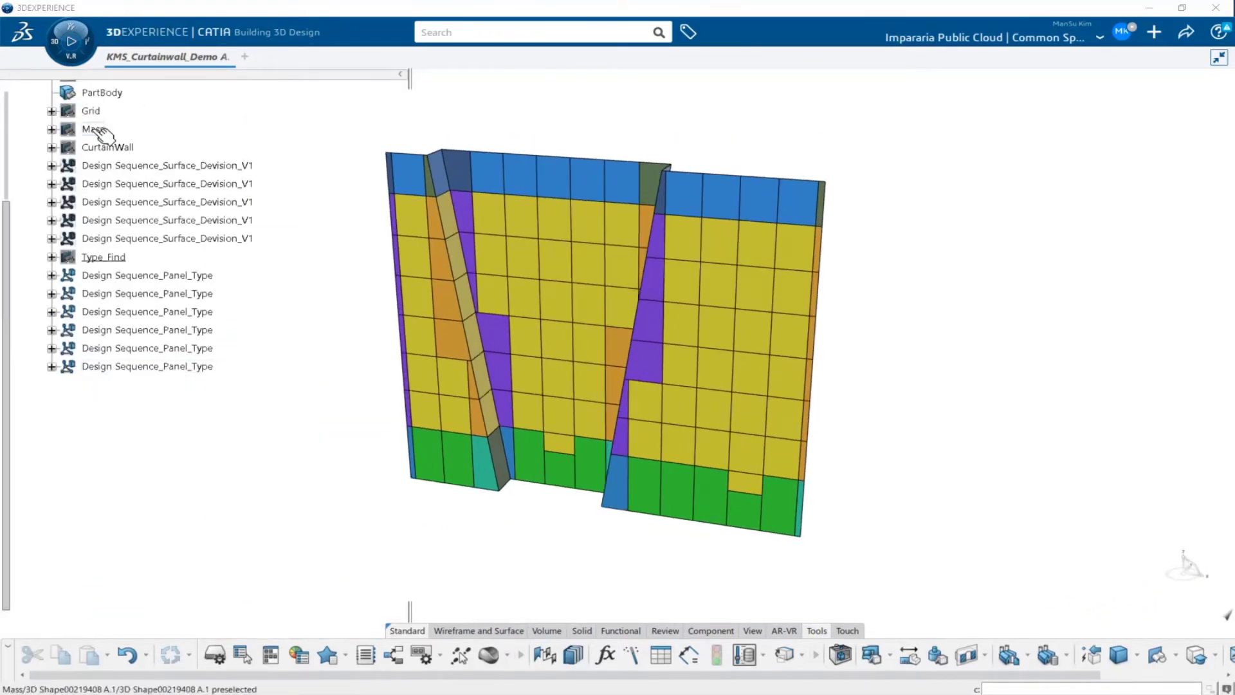
# Show the Mass geometry and expand it to reach its sketches
pyautogui.rightClick(93, 130)
pyautogui.click(129, 167)
pyautogui.moveTo(836, 461); pyautogui.dragTo(1015, 476, button='middle')
pyautogui.click(51, 130)
# Change the recess's top offset dimension, Offset.14, in the Mass's Sketch.3
pyautogui.click(112, 184)
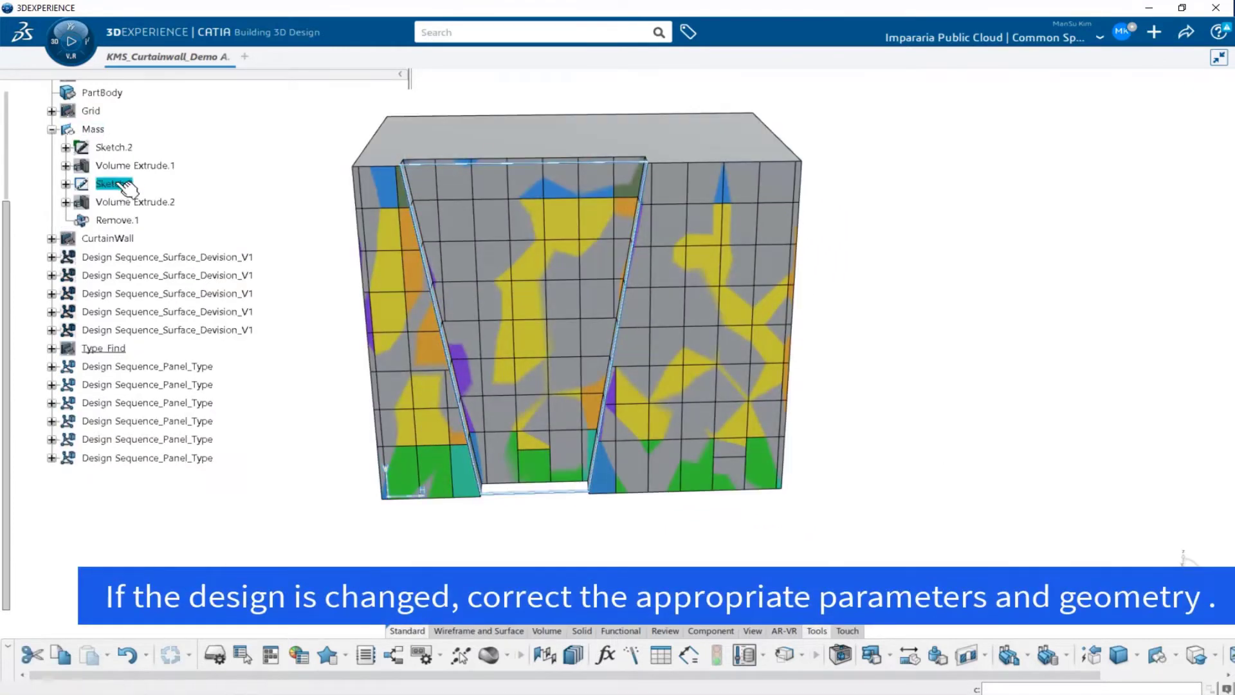
pyautogui.doubleClick(124, 185)
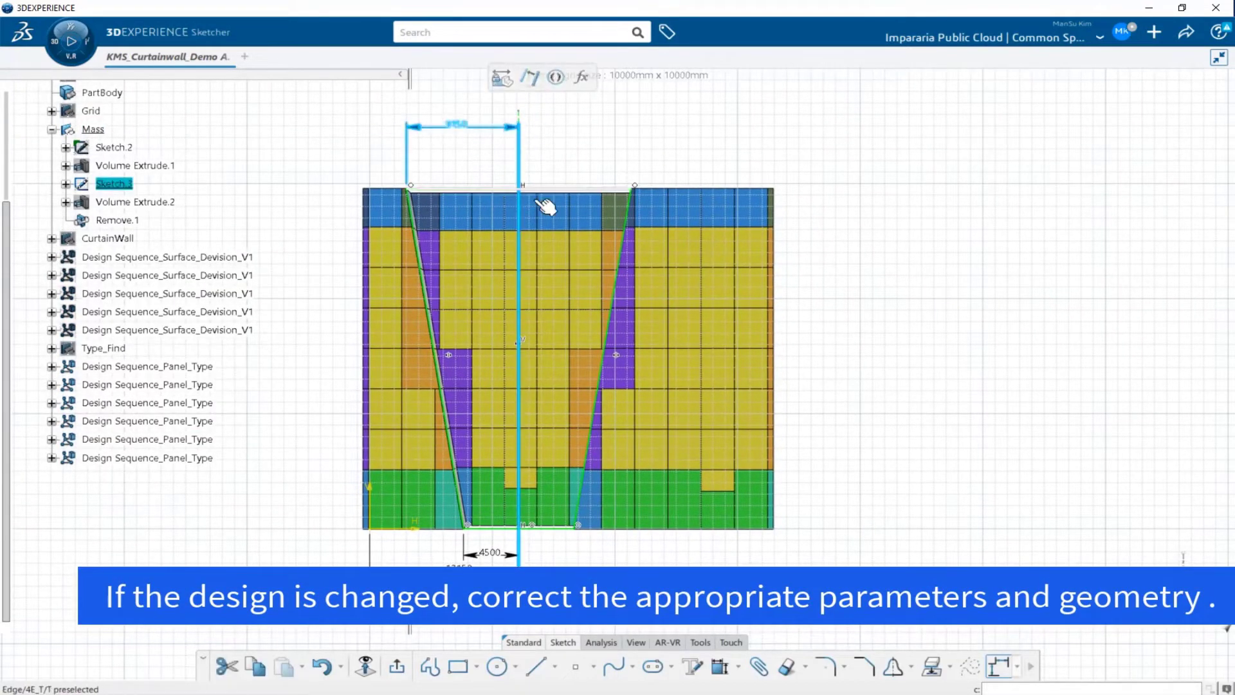
pyautogui.doubleClick(456, 126)
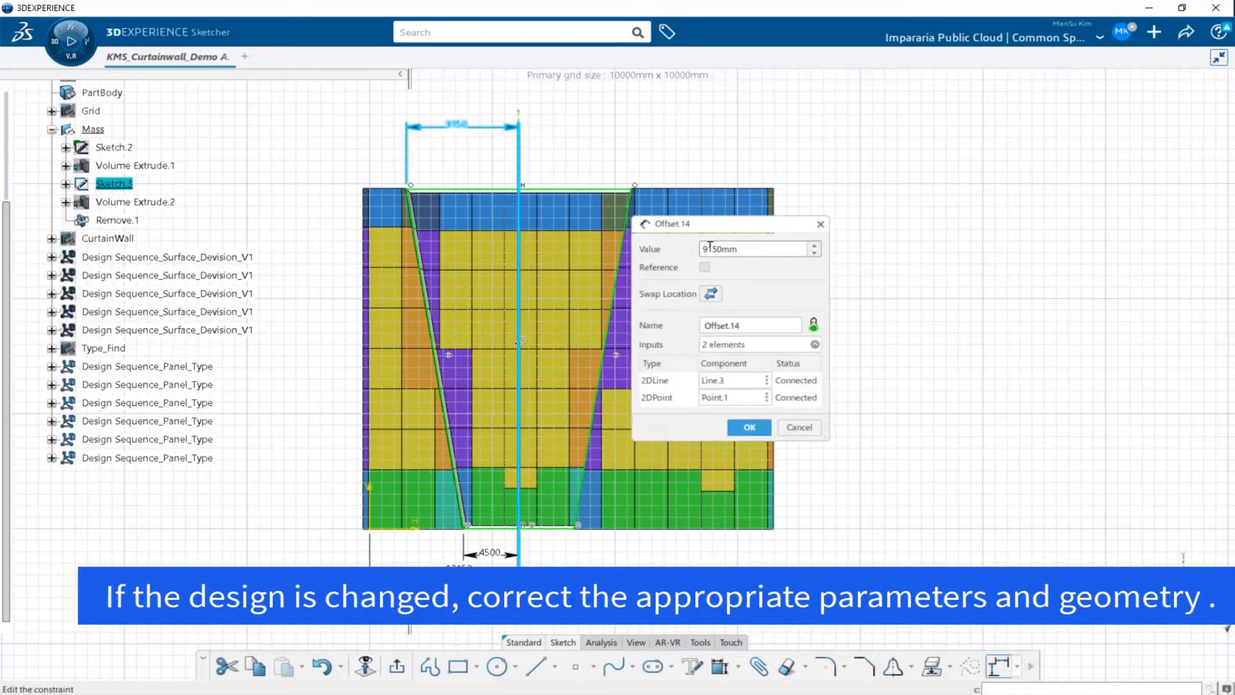
pyautogui.press('Return')
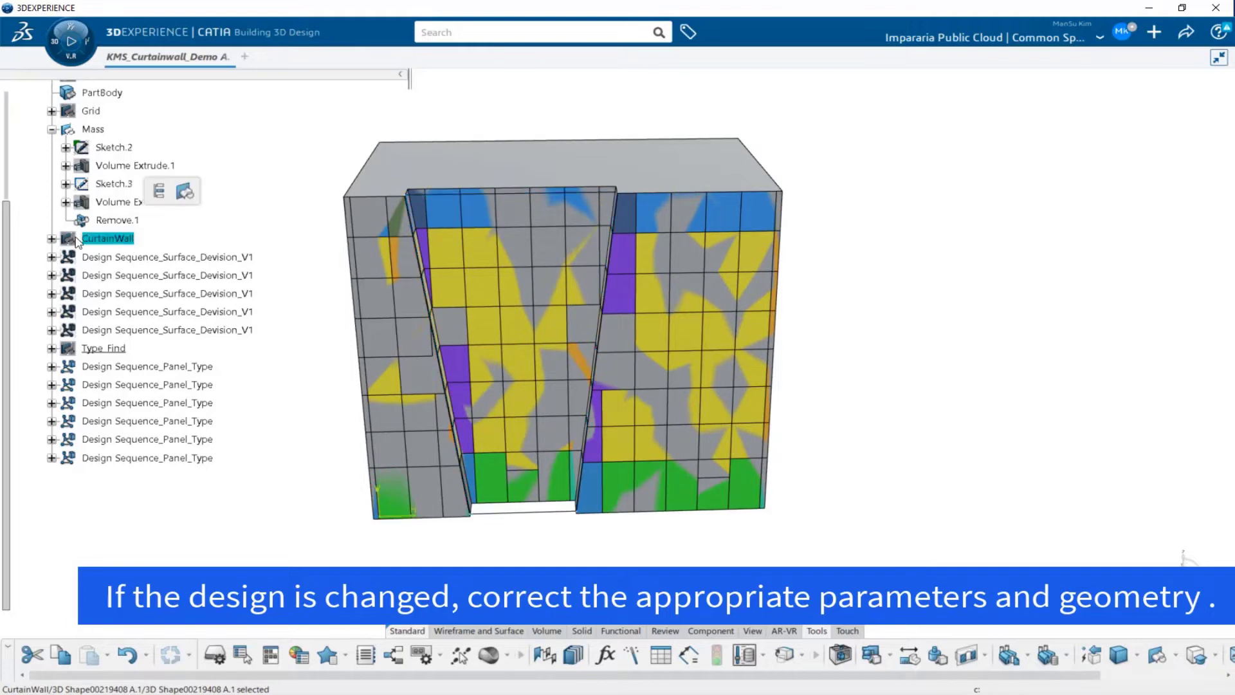
# Show the CurtainWall geometry and expand it down to the contents of Front_Grid
pyautogui.rightClick(110, 145)
pyautogui.click(106, 150)
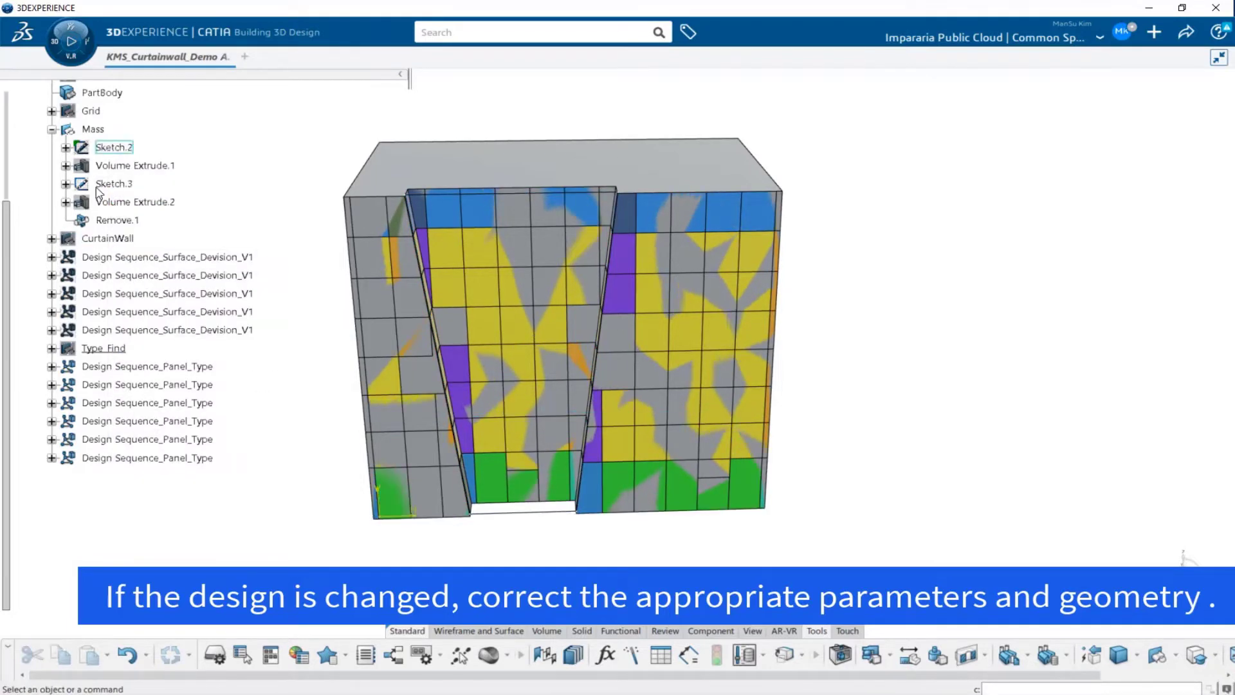
pyautogui.click(110, 240)
pyautogui.press('space')
pyautogui.click(66, 257)
pyautogui.click(66, 256)
pyautogui.click(66, 275)
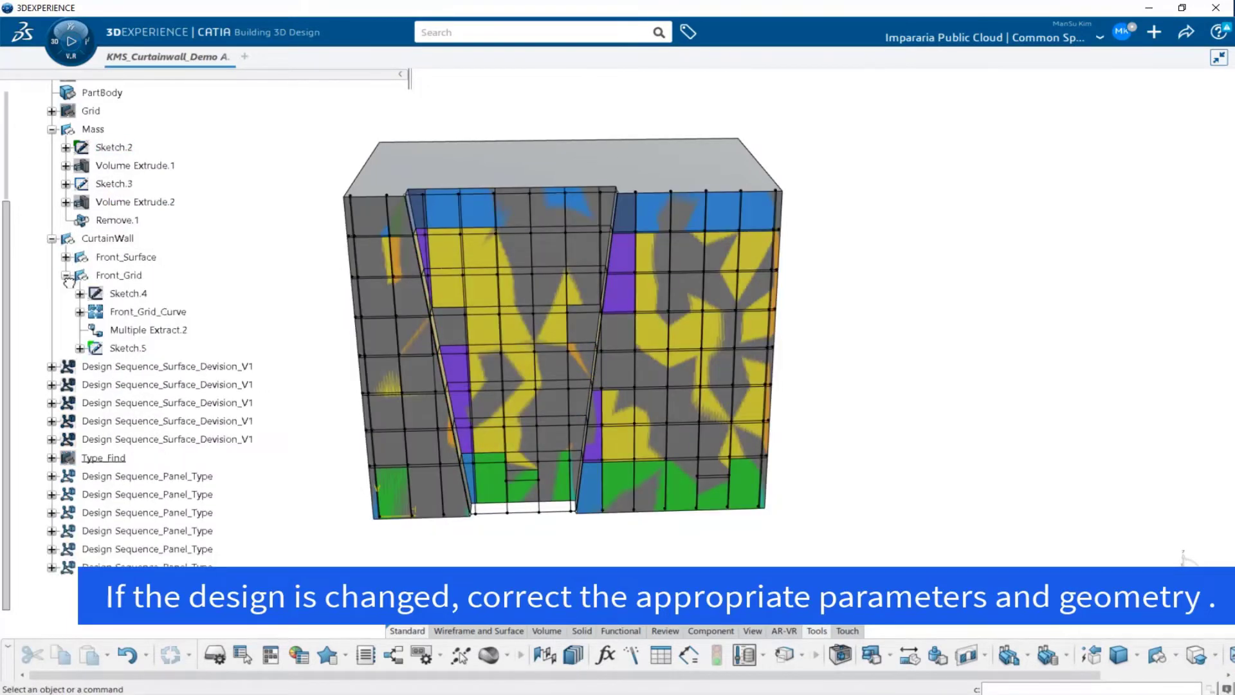
# Open Sketch.5 of Front_Grid for editing
pyautogui.click(126, 295)
pyautogui.click(128, 348)
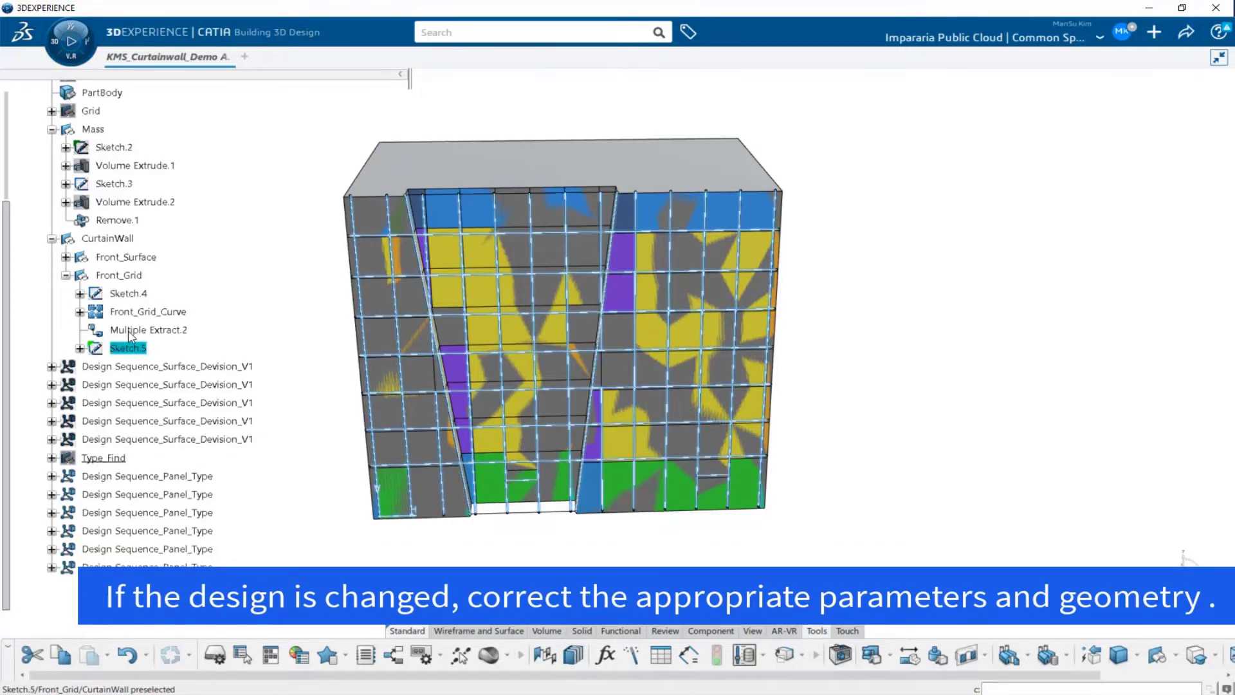
pyautogui.doubleClick(129, 348)
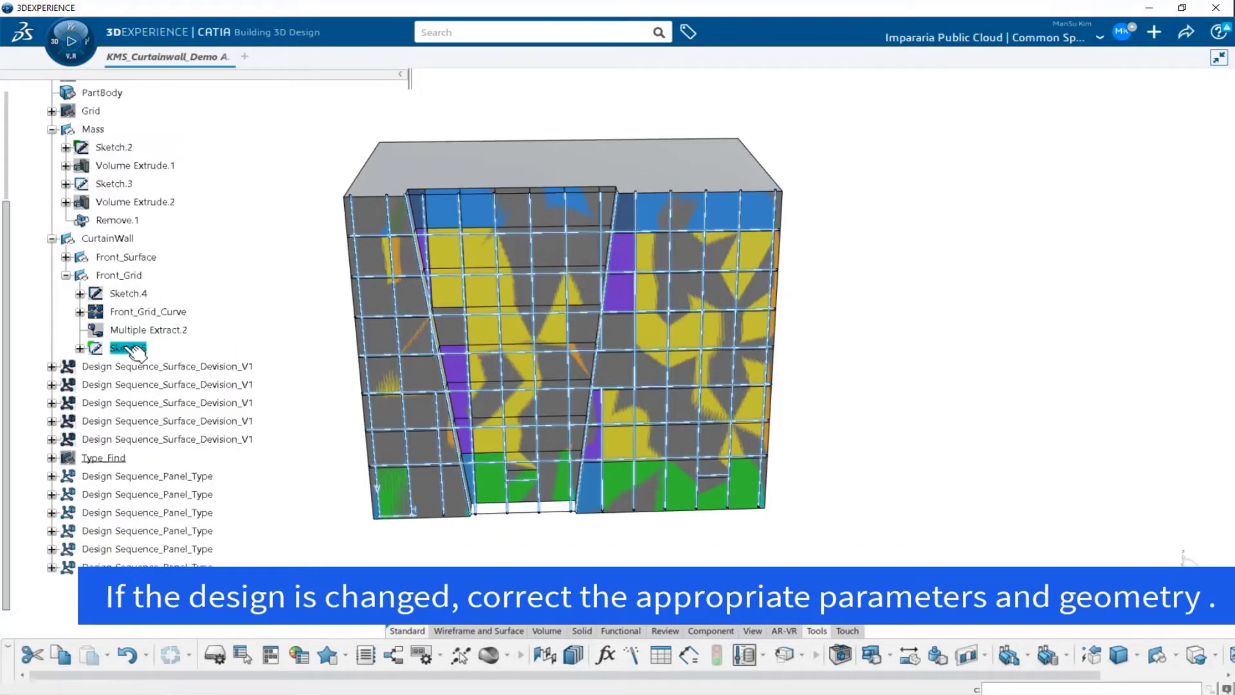
pyautogui.moveTo(497, 415)
pyautogui.mouseDown(button='middle')
pyautogui.moveTo(579, 360)
pyautogui.moveTo(566, 322)
pyautogui.mouseUp(button='middle')
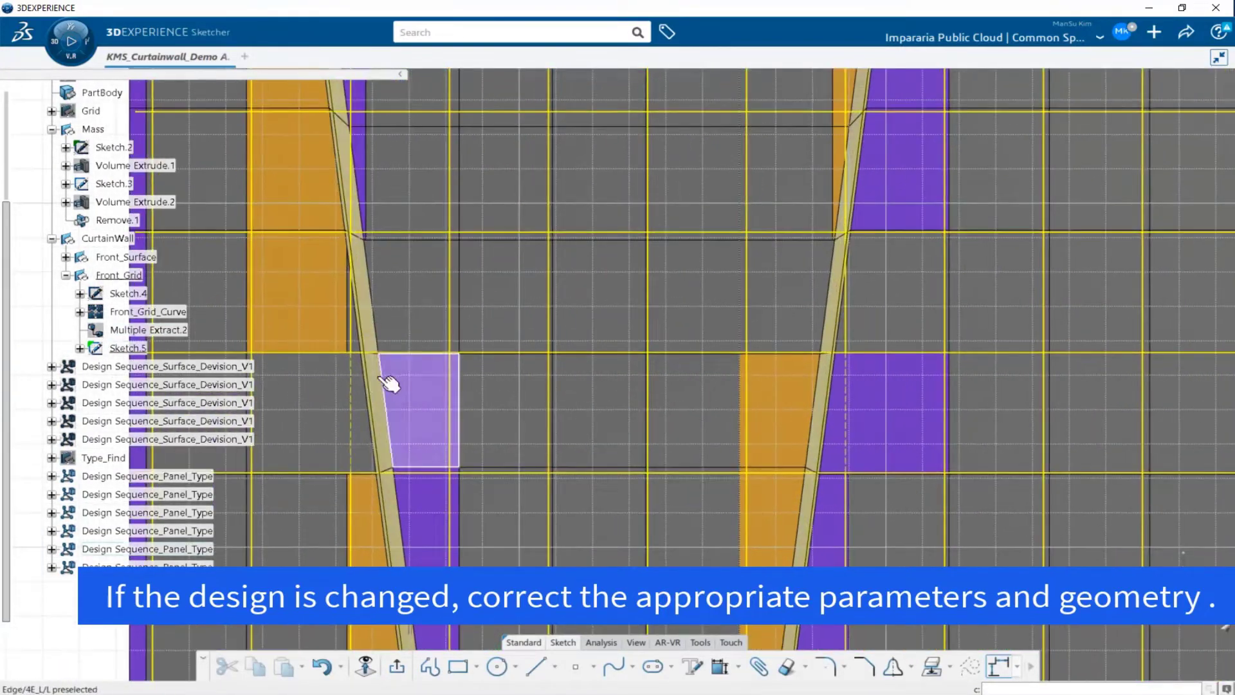
pyautogui.moveTo(515, 373)
pyautogui.mouseDown(button='middle')
pyautogui.moveTo(508, 428)
pyautogui.moveTo(469, 427)
pyautogui.moveTo(585, 507)
pyautogui.moveTo(585, 403)
pyautogui.moveTo(533, 385)
pyautogui.moveTo(461, 326)
pyautogui.moveTo(461, 287)
pyautogui.moveTo(652, 429)
pyautogui.moveTo(1070, 489)
pyautogui.moveTo(1131, 515)
pyautogui.moveTo(1120, 513)
pyautogui.mouseUp(button='middle')
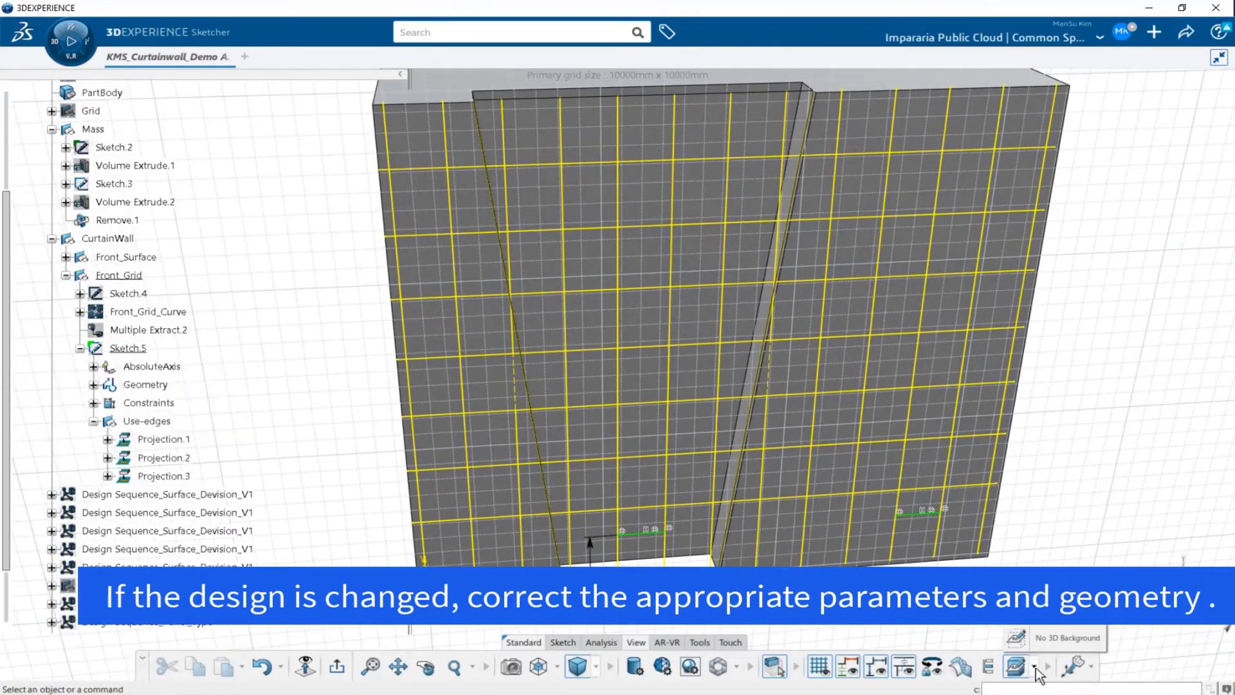
# Set the sketch view to No 3D Background and change the ambience to a dark blue one
pyautogui.click(1016, 666)
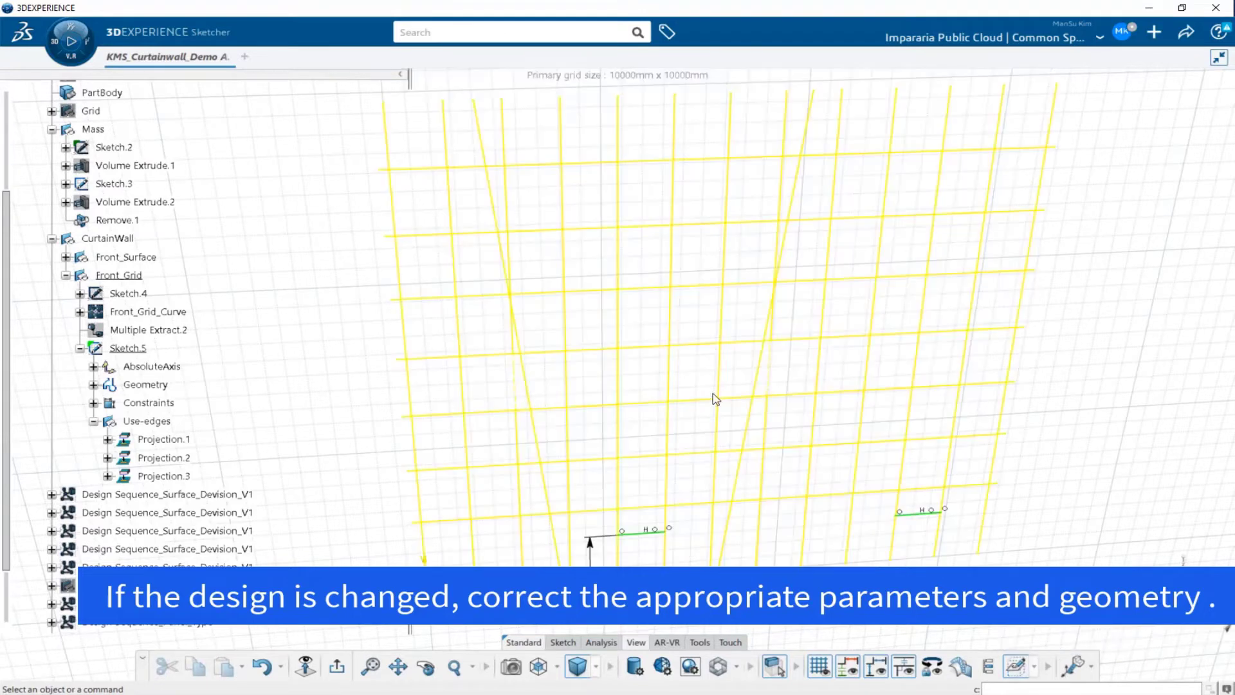
pyautogui.rightClick(957, 383)
pyautogui.moveTo(1119, 412)
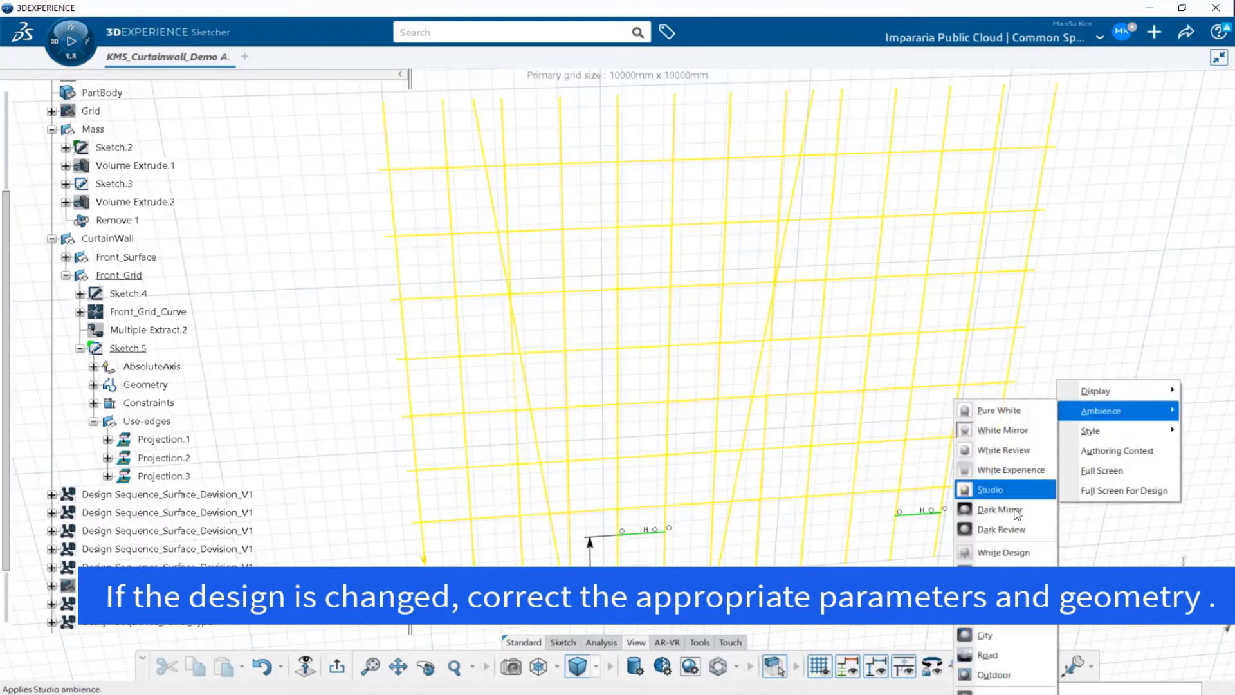
pyautogui.click(1004, 491)
# Trim the vertical grid line beside the left sloped edge back to the horizontal line above, and delete the leftover segment
pyautogui.scroll(3, 545, 379)
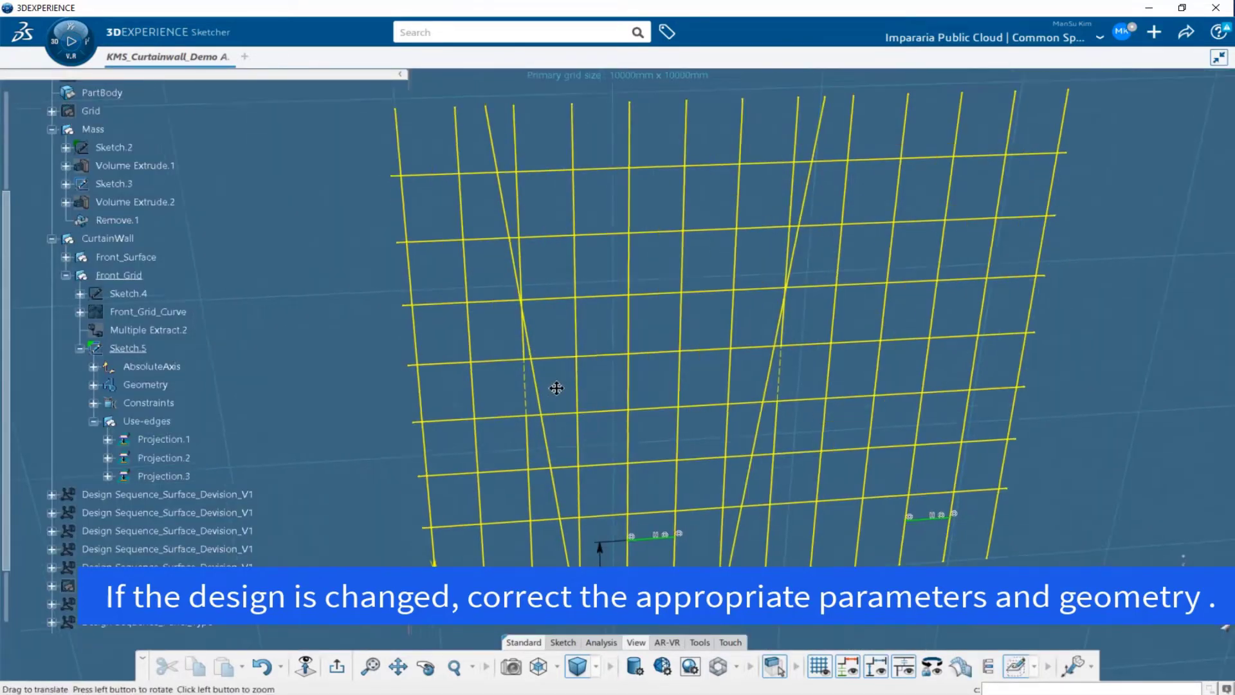
pyautogui.scroll(3, 466, 327)
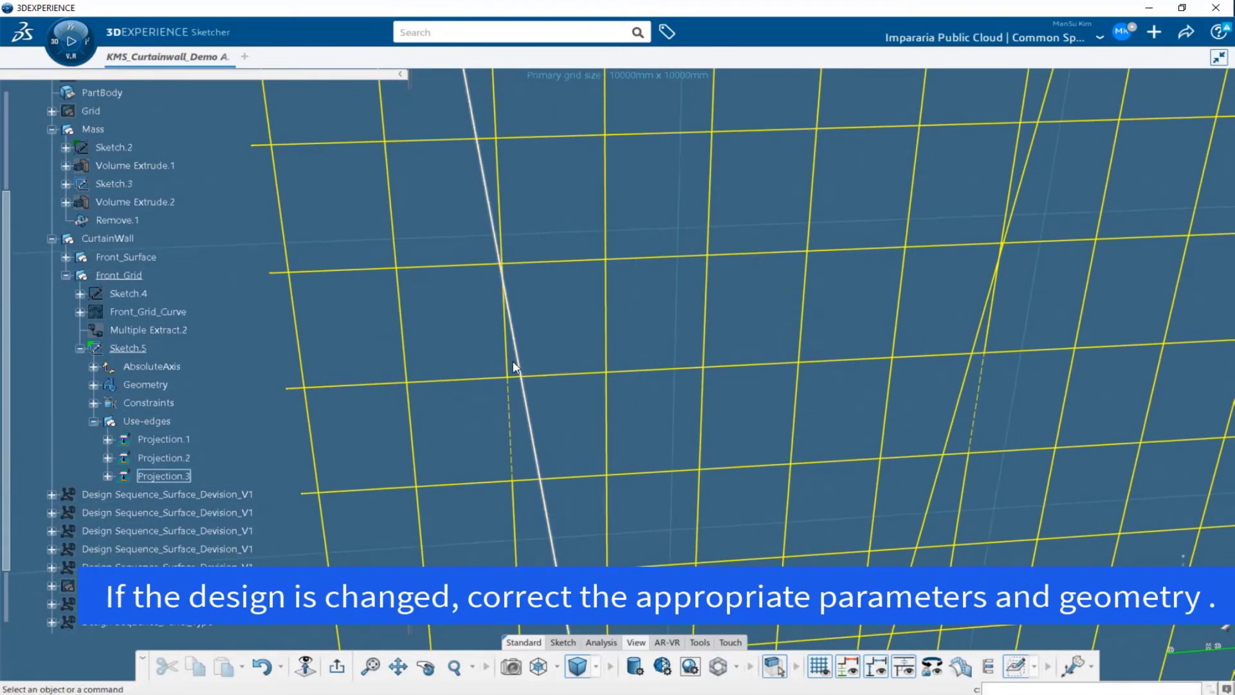
pyautogui.click(564, 643)
pyautogui.click(721, 666)
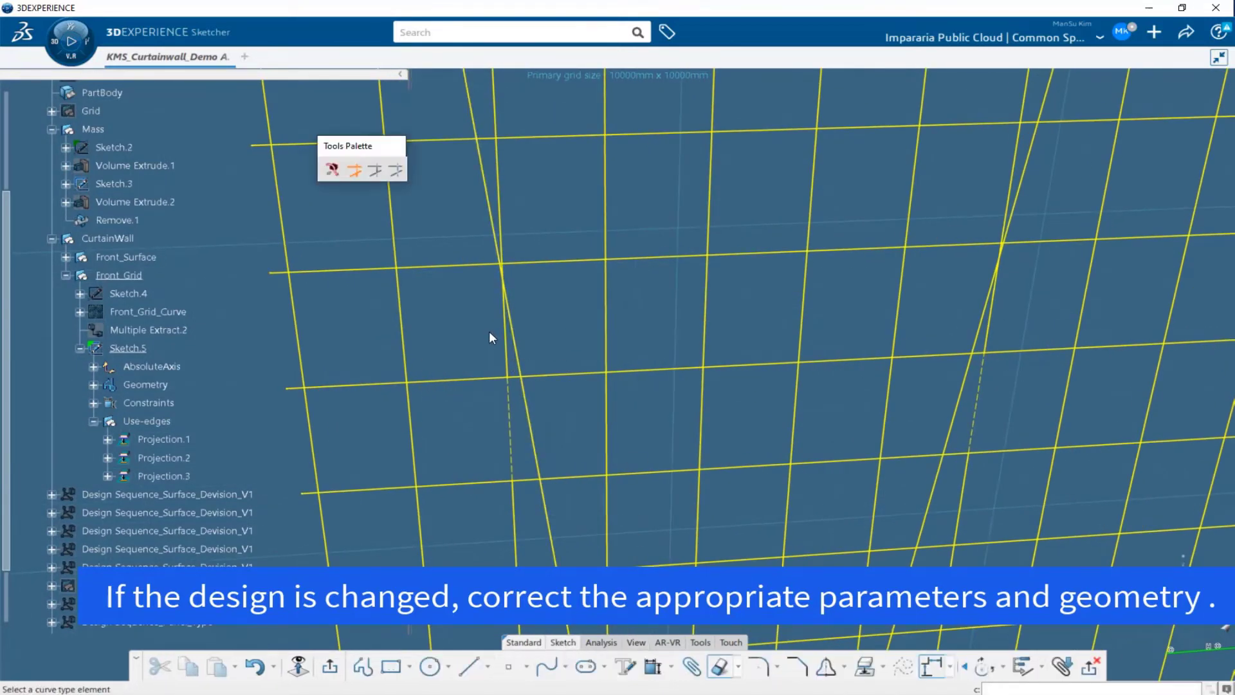
pyautogui.moveTo(535, 306)
pyautogui.mouseDown(button='middle')
pyautogui.moveTo(670, 358)
pyautogui.moveTo(678, 343)
pyautogui.moveTo(489, 412)
pyautogui.mouseUp(button='middle')
pyautogui.click(679, 345)
pyautogui.click(724, 667)
pyautogui.click(500, 220)
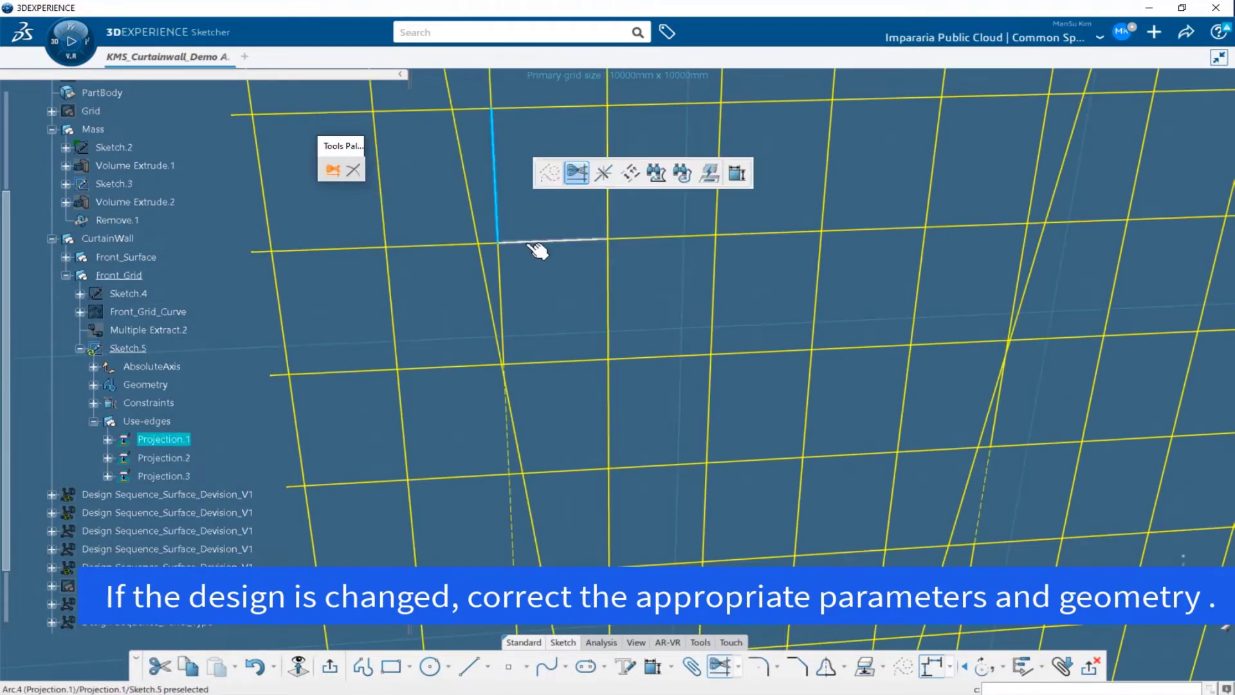
pyautogui.press('Escape')
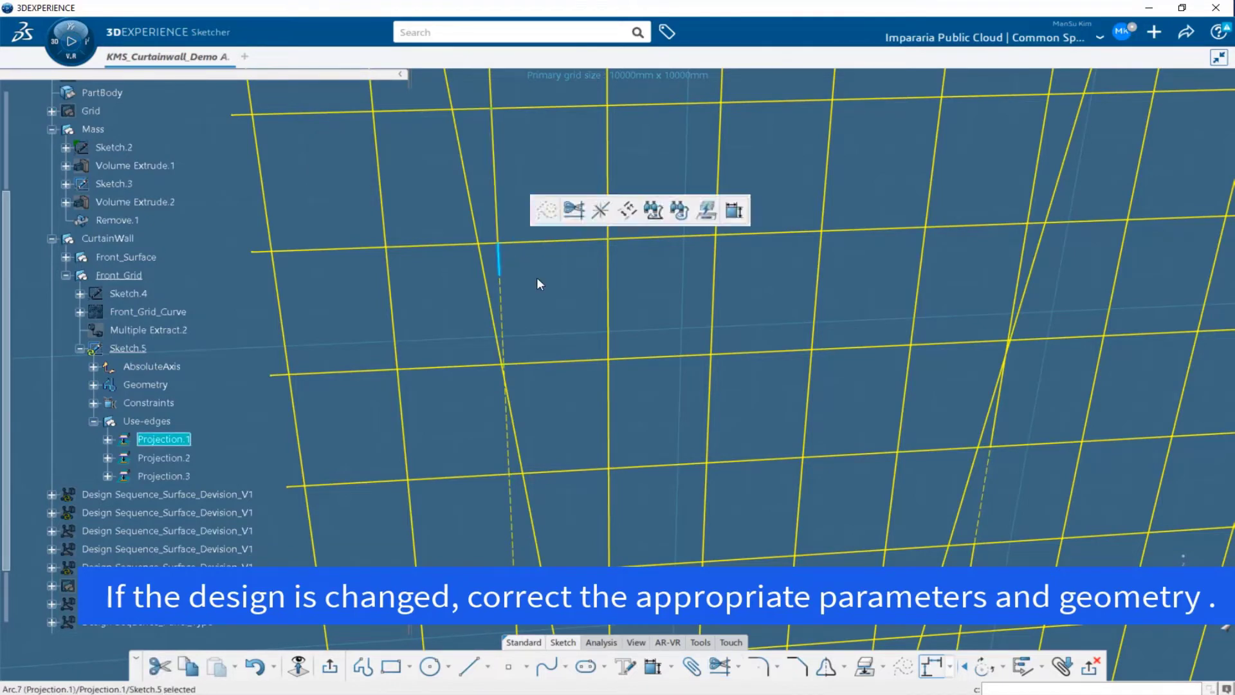
pyautogui.press('Delete')
# Extend the lower vertical grid line beside the left sloped edge up to the next horizontal grid line
pyautogui.moveTo(921, 381); pyautogui.dragTo(862, 270, button='middle')
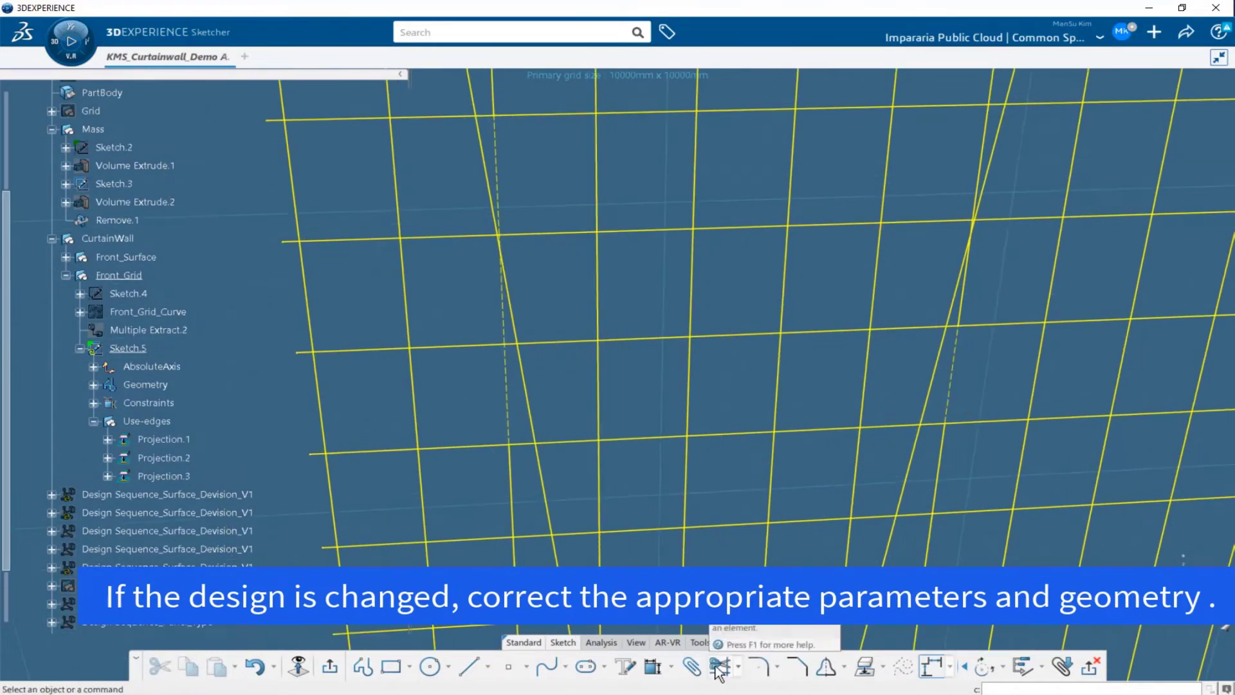
pyautogui.click(513, 460)
pyautogui.press('Escape')
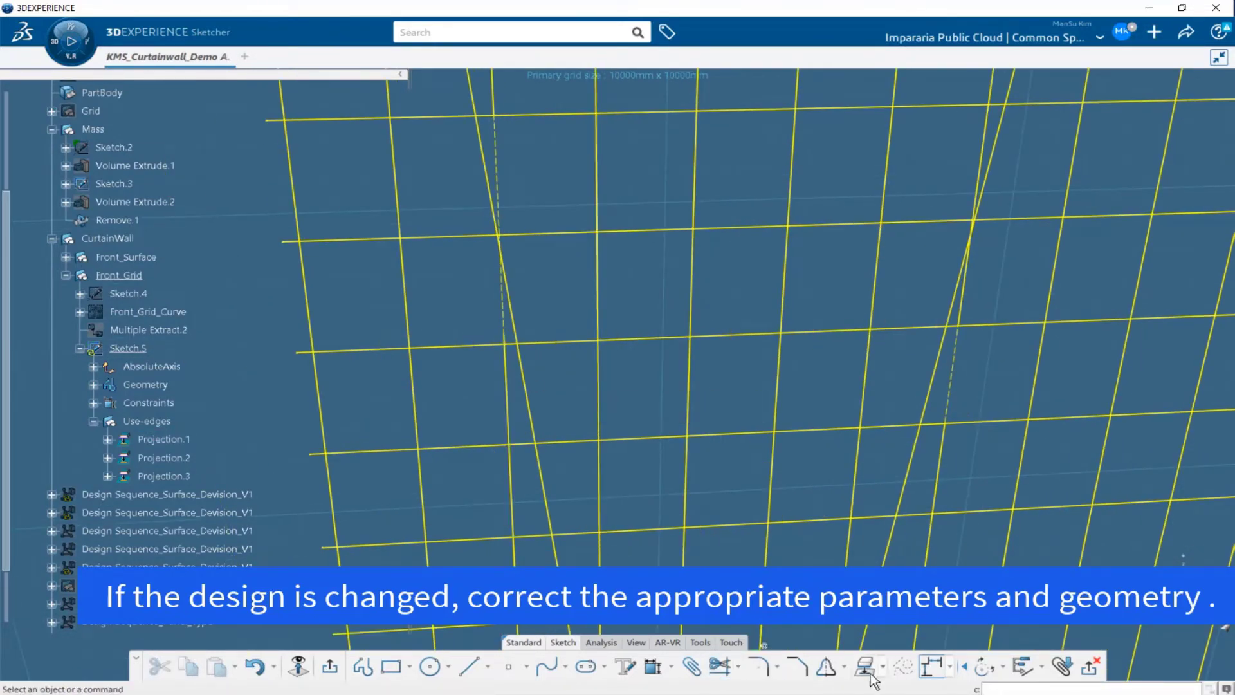
# Erase the unneeded vertical grid segments where the grid line meets the right sloped edge
pyautogui.click(720, 666)
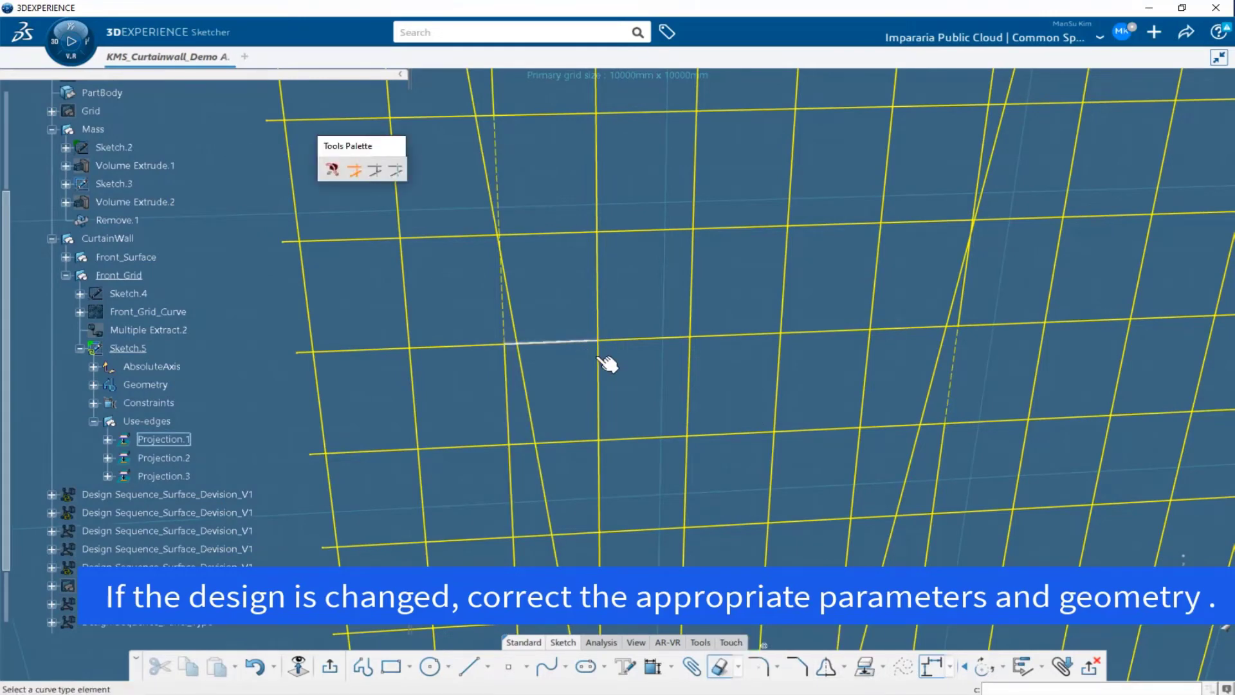
pyautogui.moveTo(735, 411); pyautogui.dragTo(547, 390, button='middle')
pyautogui.press('Escape')
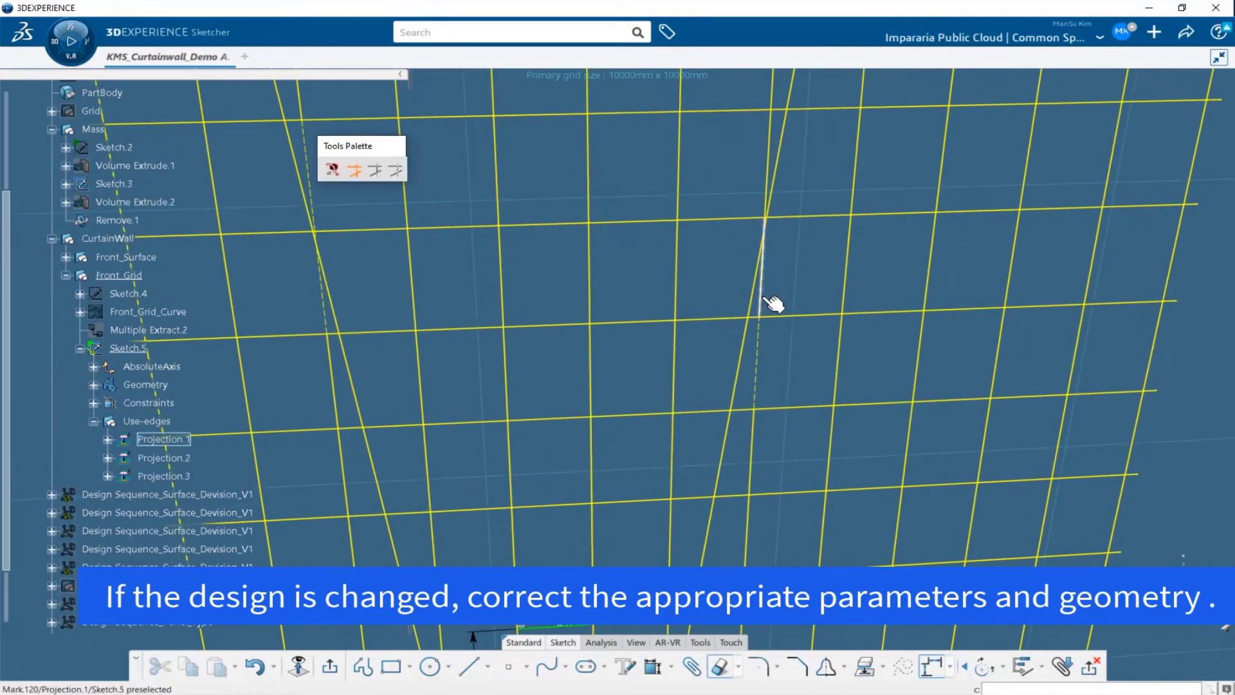
pyautogui.scroll(6, 773, 303)
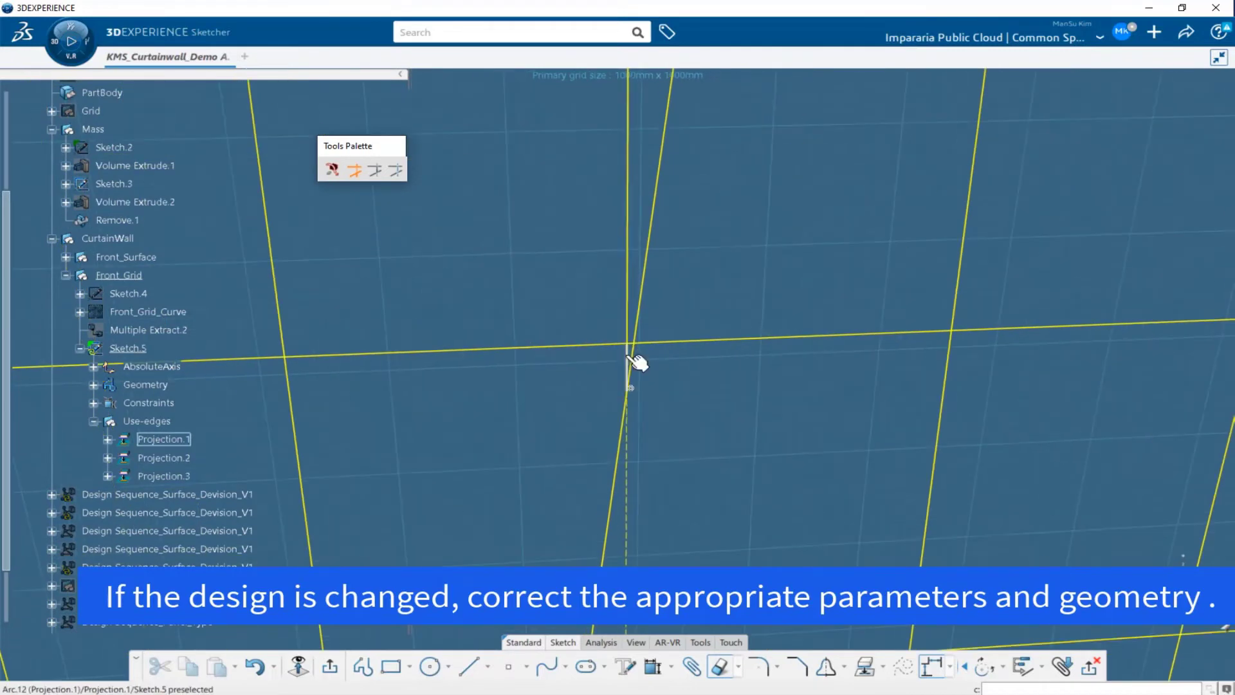
pyautogui.scroll(-5, 616, 301)
pyautogui.moveTo(658, 456); pyautogui.dragTo(694, 330, button='middle')
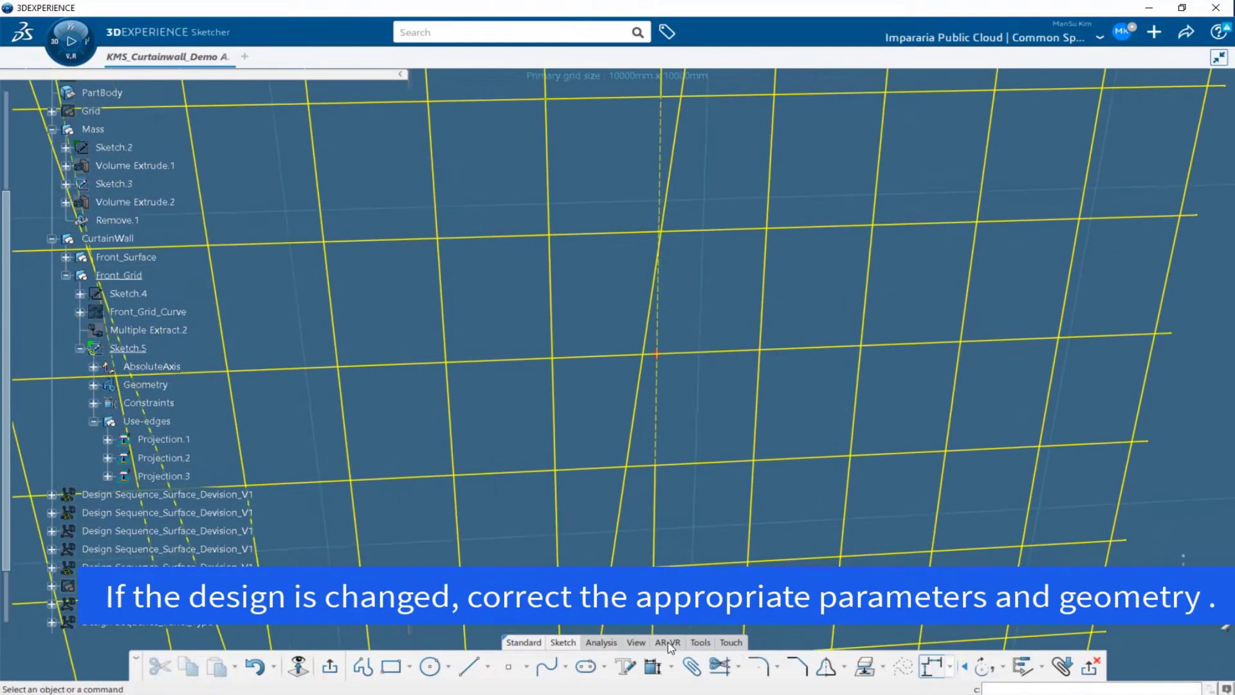
# Extend the lower vertical grid line beside the right sloped edge up to the next horizontal grid line
pyautogui.click(665, 485)
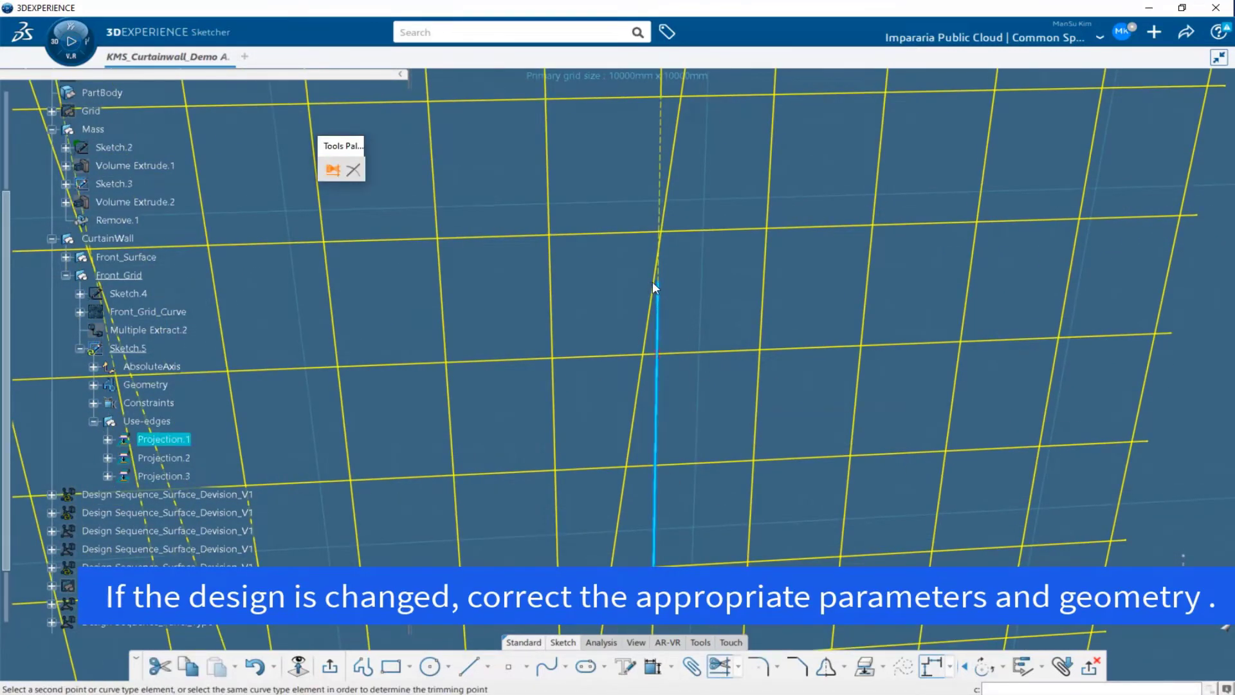
pyautogui.scroll(5, 699, 345)
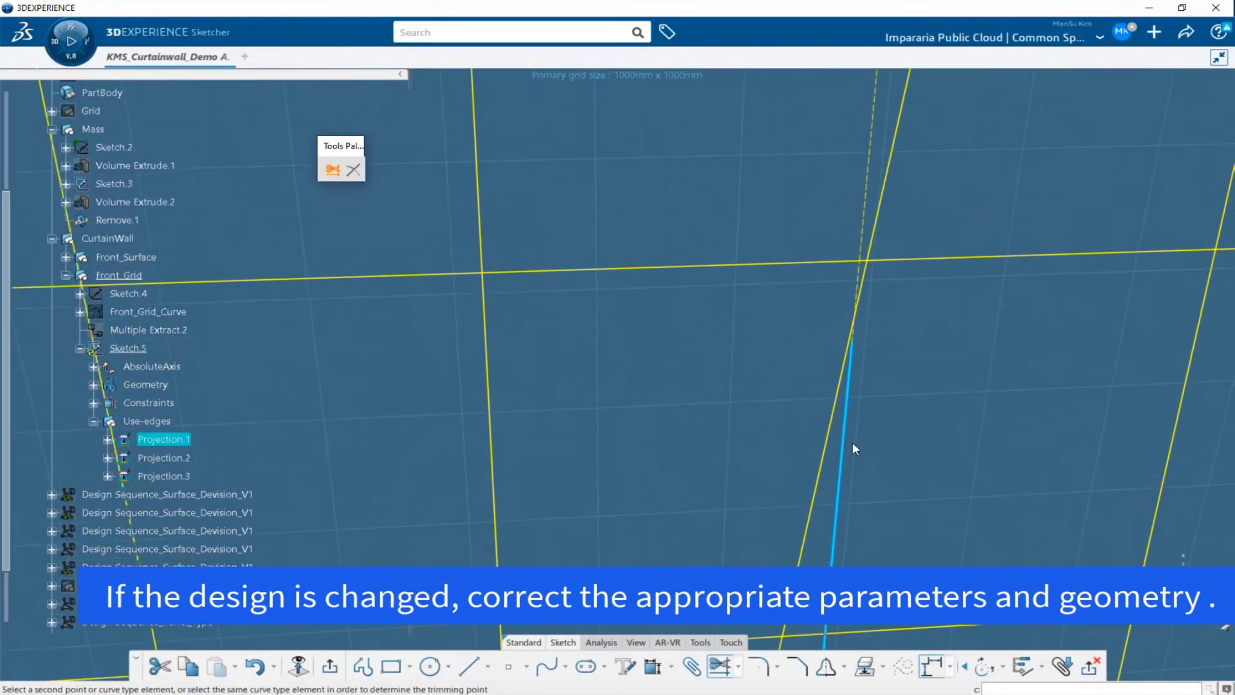
pyautogui.moveTo(855, 448)
pyautogui.mouseDown(button='middle')
pyautogui.moveTo(751, 400)
pyautogui.moveTo(717, 477)
pyautogui.moveTo(716, 433)
pyautogui.moveTo(677, 379)
pyautogui.moveTo(662, 461)
pyautogui.moveTo(662, 395)
pyautogui.mouseUp(button='middle')
pyautogui.click(735, 471)
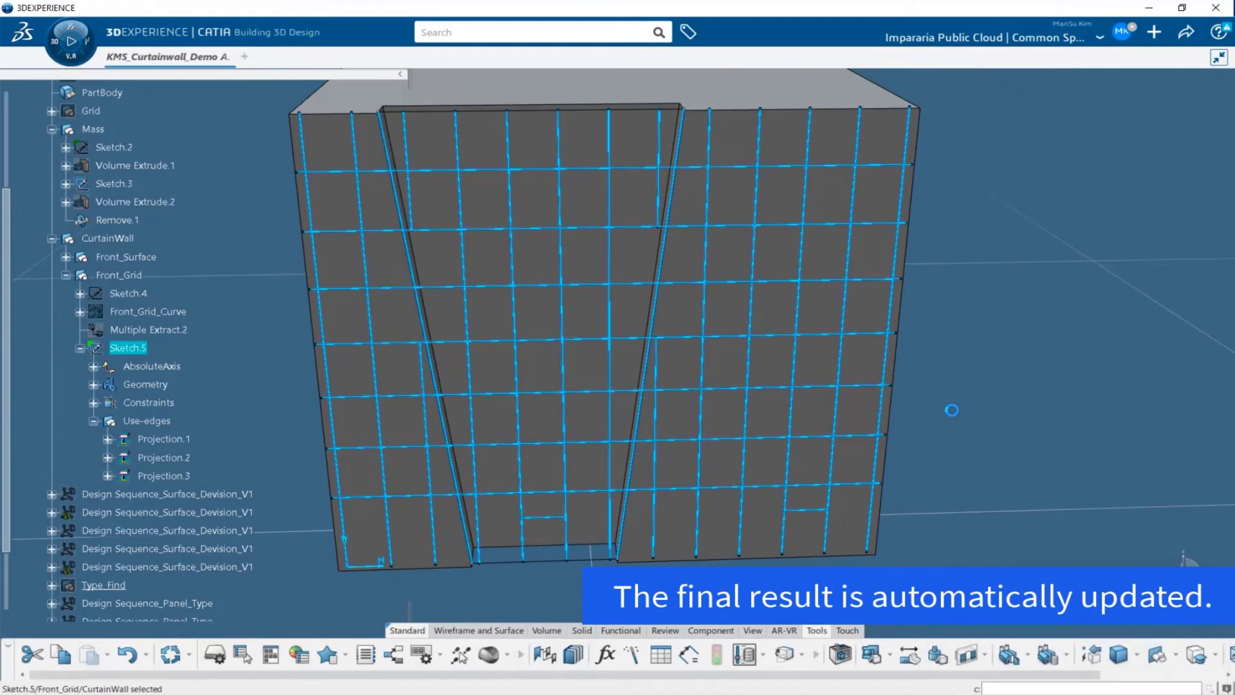
# Collapse the CurtainWall set and hide its geometry
pyautogui.click(952, 410)
pyautogui.click(51, 238)
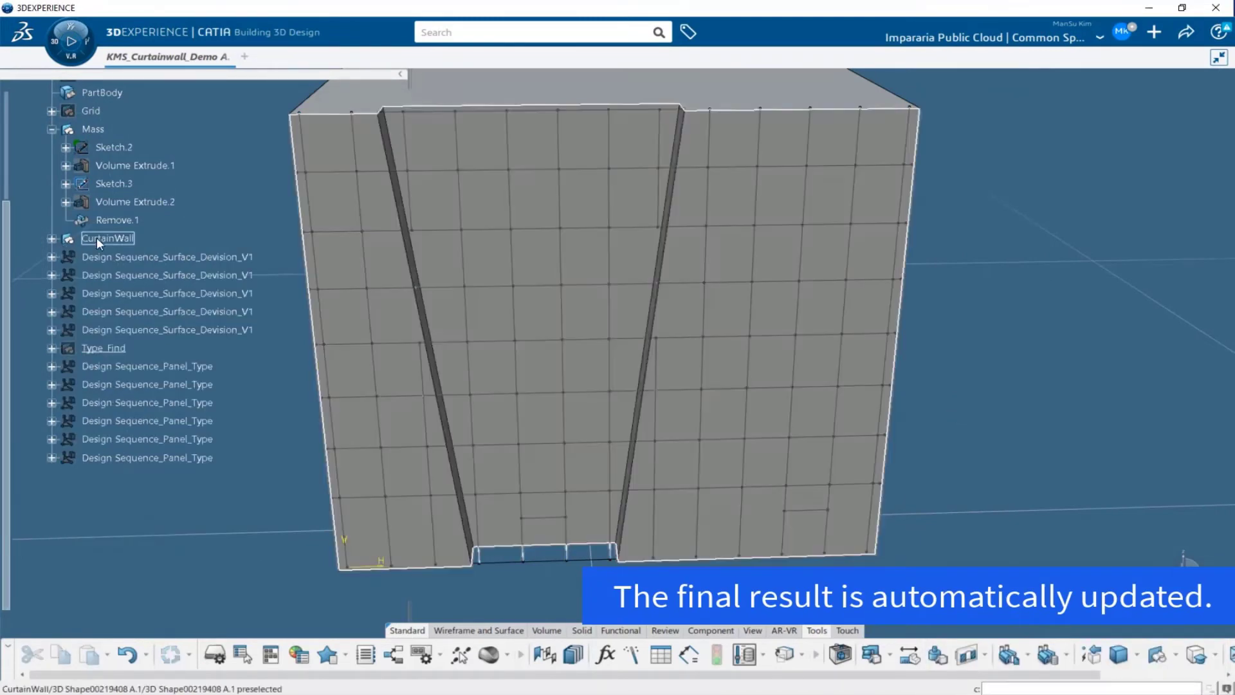
pyautogui.rightClick(101, 238)
pyautogui.click(134, 288)
# Show the panels of all six Design Sequence_Panel_Type sequences
pyautogui.click(125, 366)
pyautogui.keyDown('shift'); pyautogui.click(154, 457); pyautogui.keyUp('shift')
pyautogui.press('space')
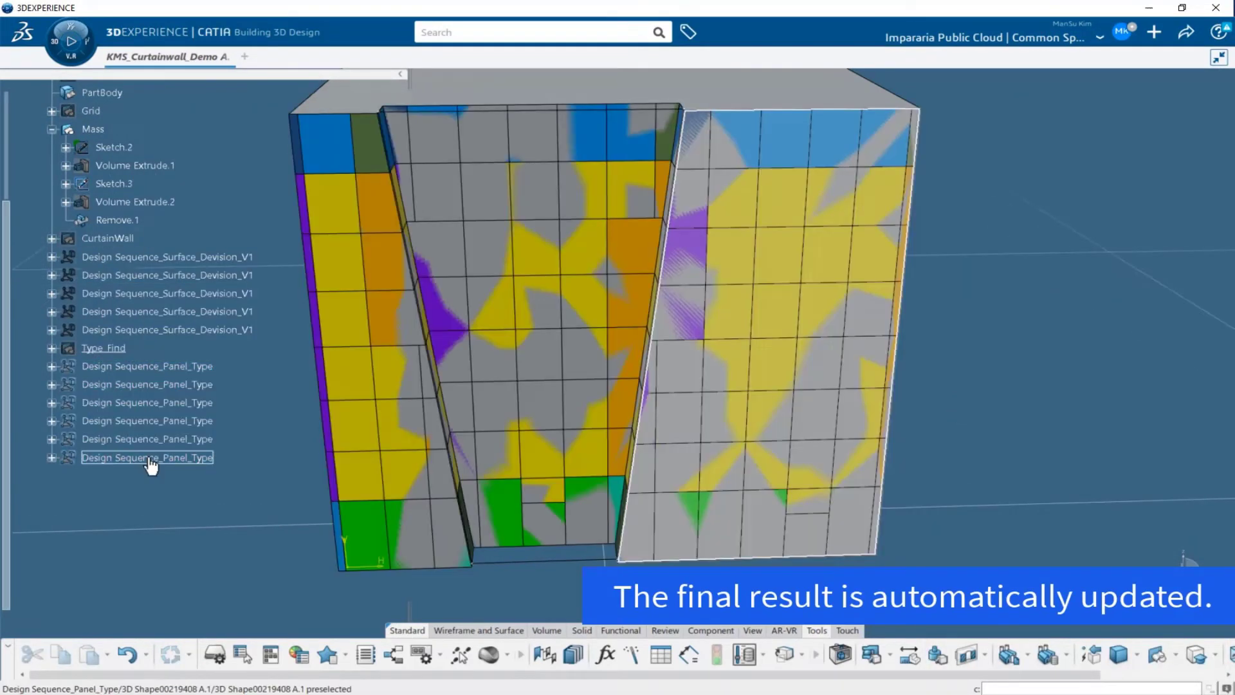
# Hide the Mass geometry behind the classified curtain wall panels
pyautogui.moveTo(872, 354); pyautogui.dragTo(862, 404, button='middle')
pyautogui.scroll(1, 99, 195)
pyautogui.rightClick(96, 191)
pyautogui.click(136, 245)
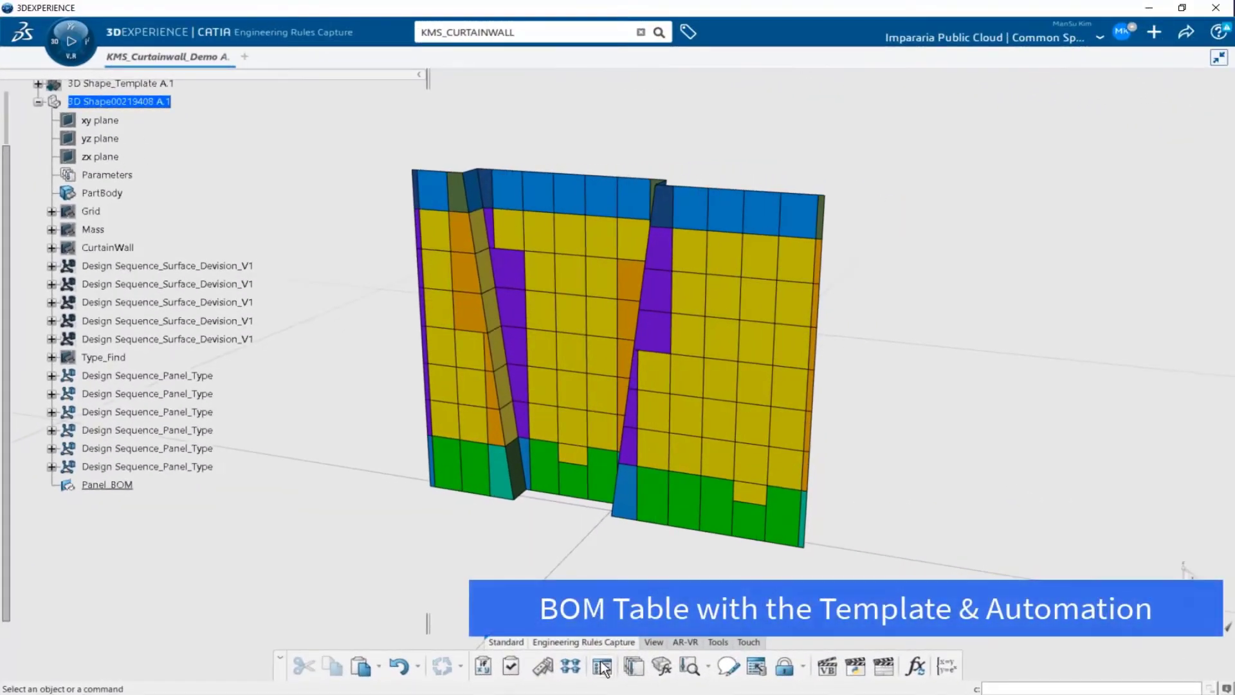
# Create a list parameter that contains all the classified panel surfaces of the curtain wall
pyautogui.click(602, 667)
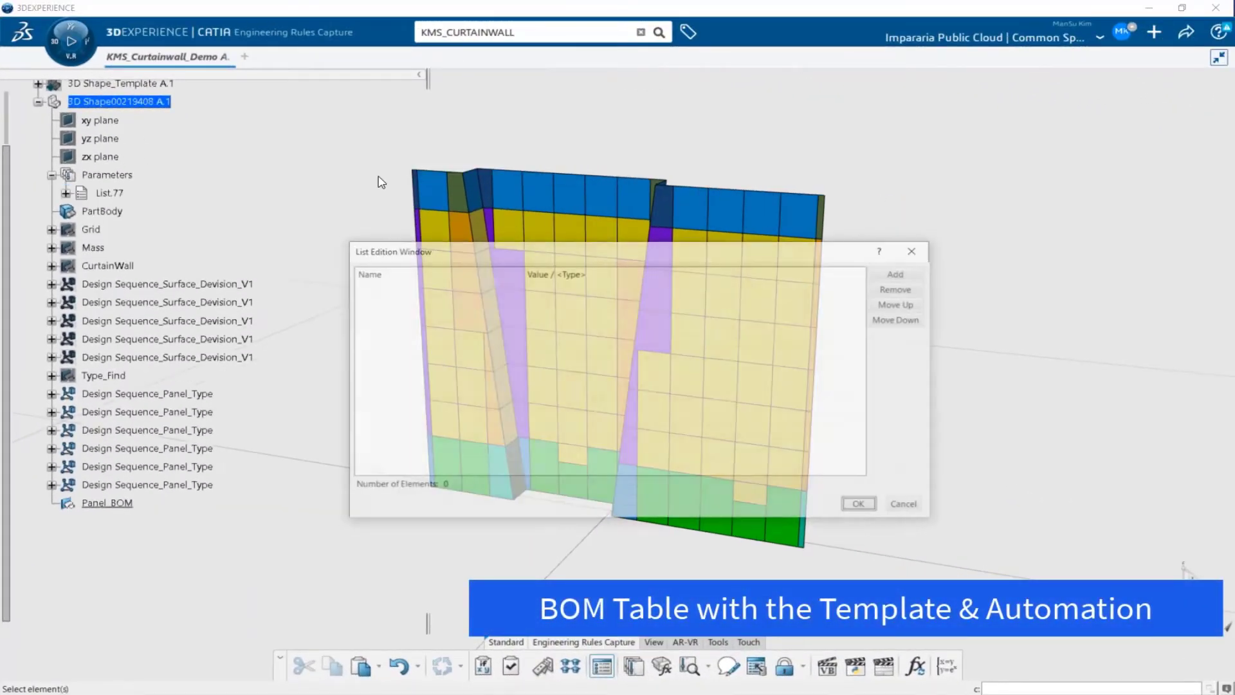
pyautogui.moveTo(378, 135); pyautogui.dragTo(870, 578)
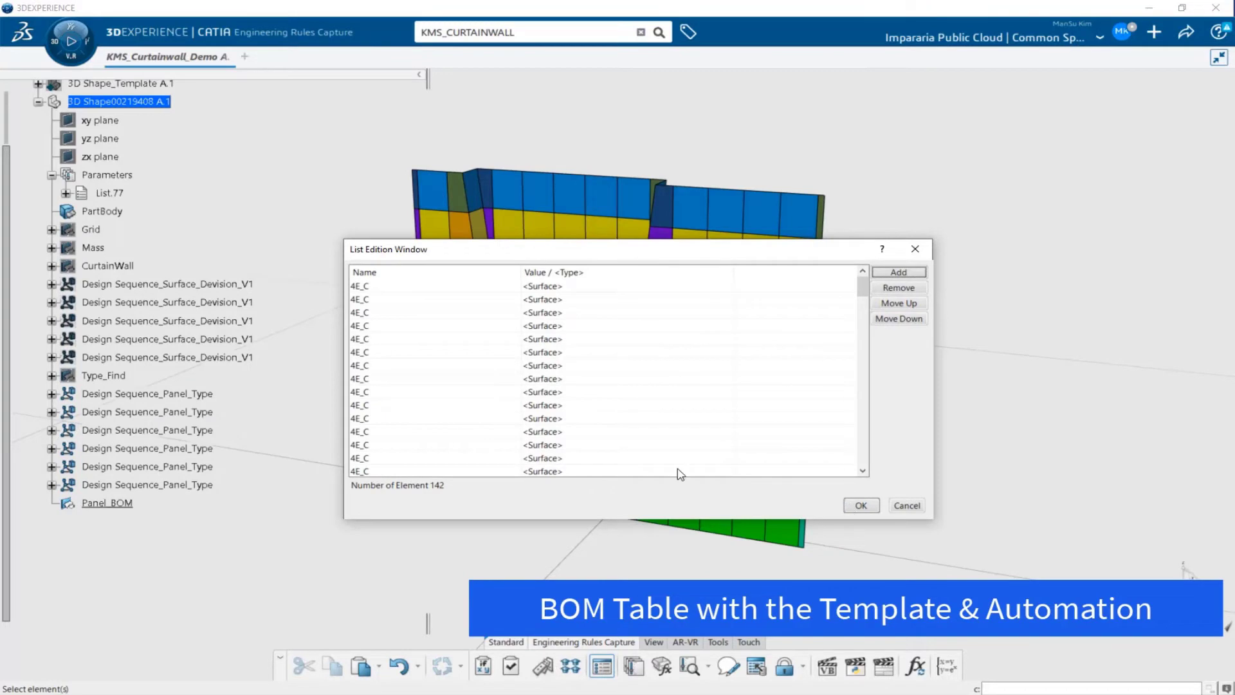
pyautogui.click(872, 509)
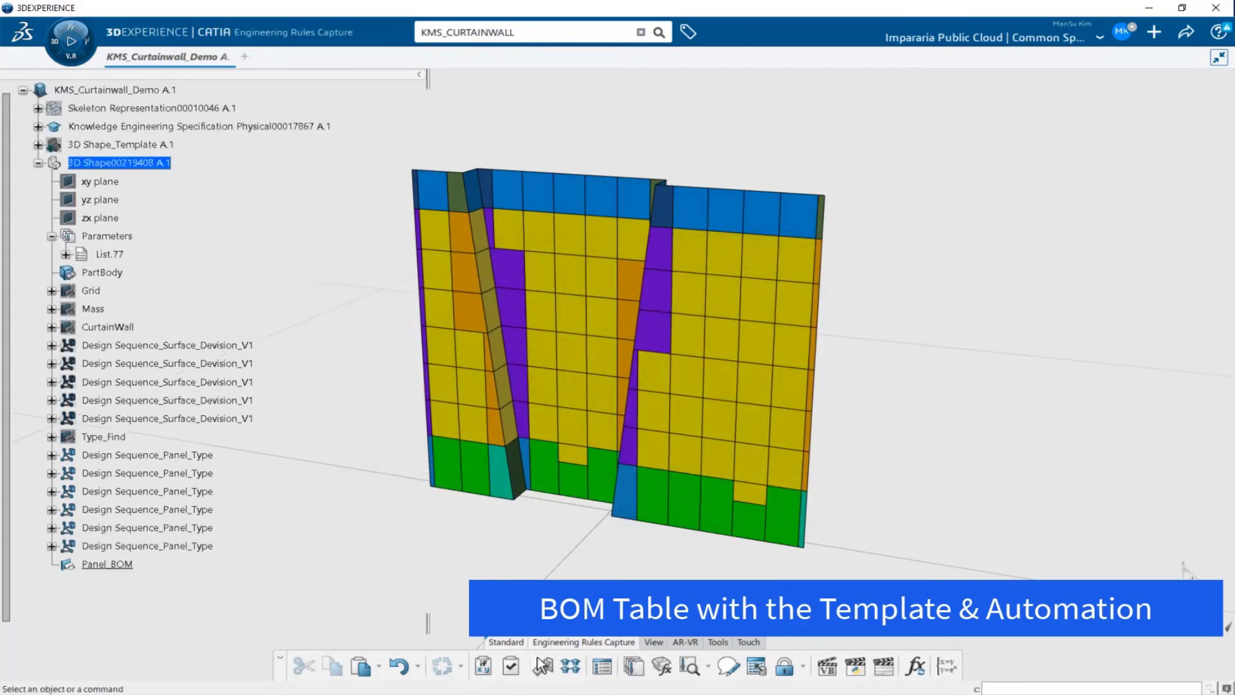
# Instantiate Action_Panel_BOM from the KMS_CurtainWall_Demo catalog with List.77 as InputList and Panel_BOM as OutputGeoSet, and close the catalog
pyautogui.click(719, 642)
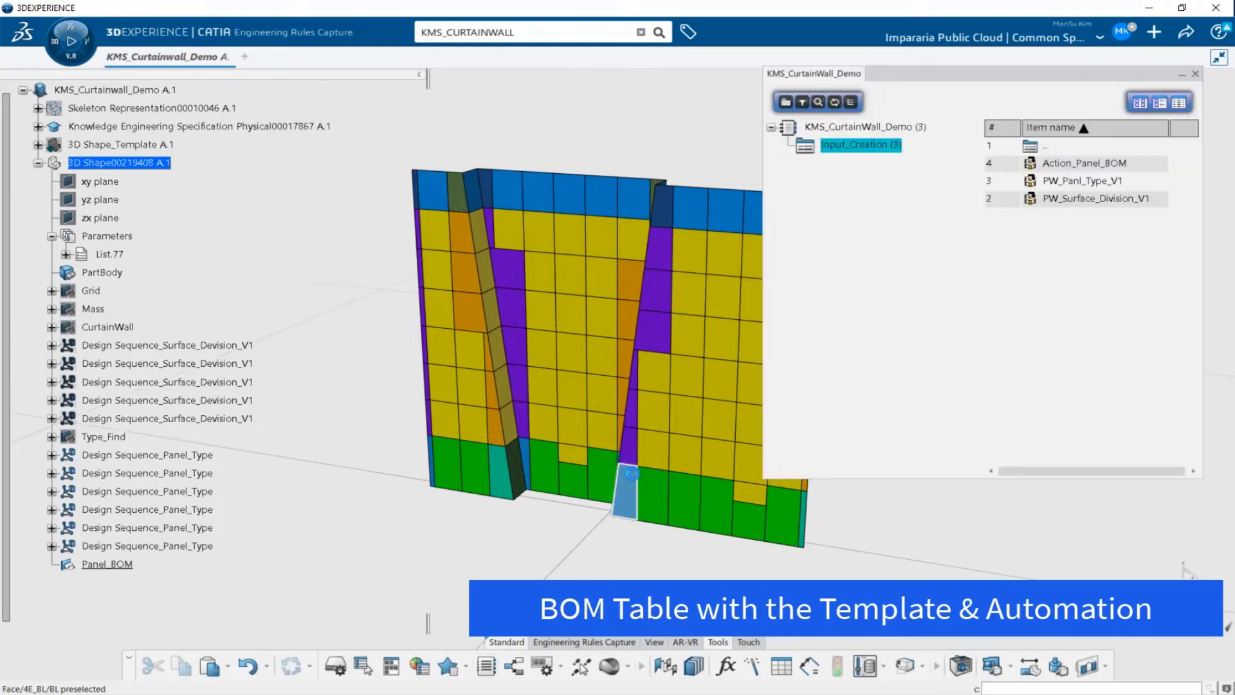
pyautogui.click(1117, 163)
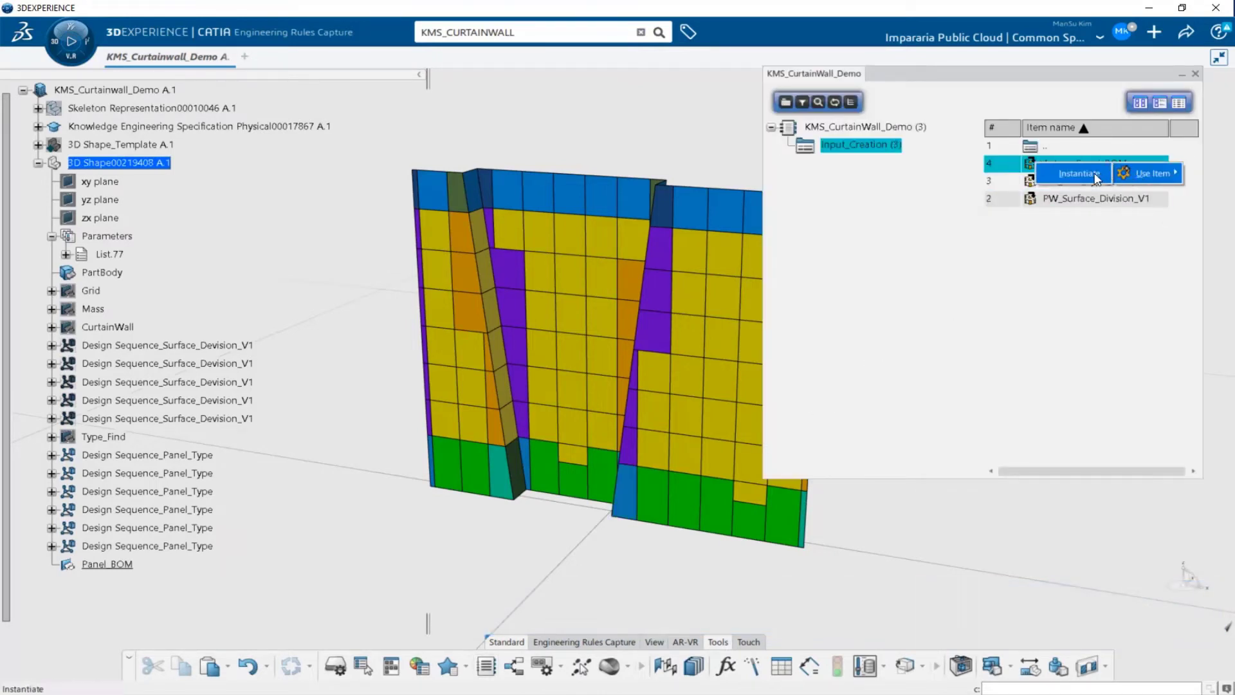
pyautogui.click(1098, 174)
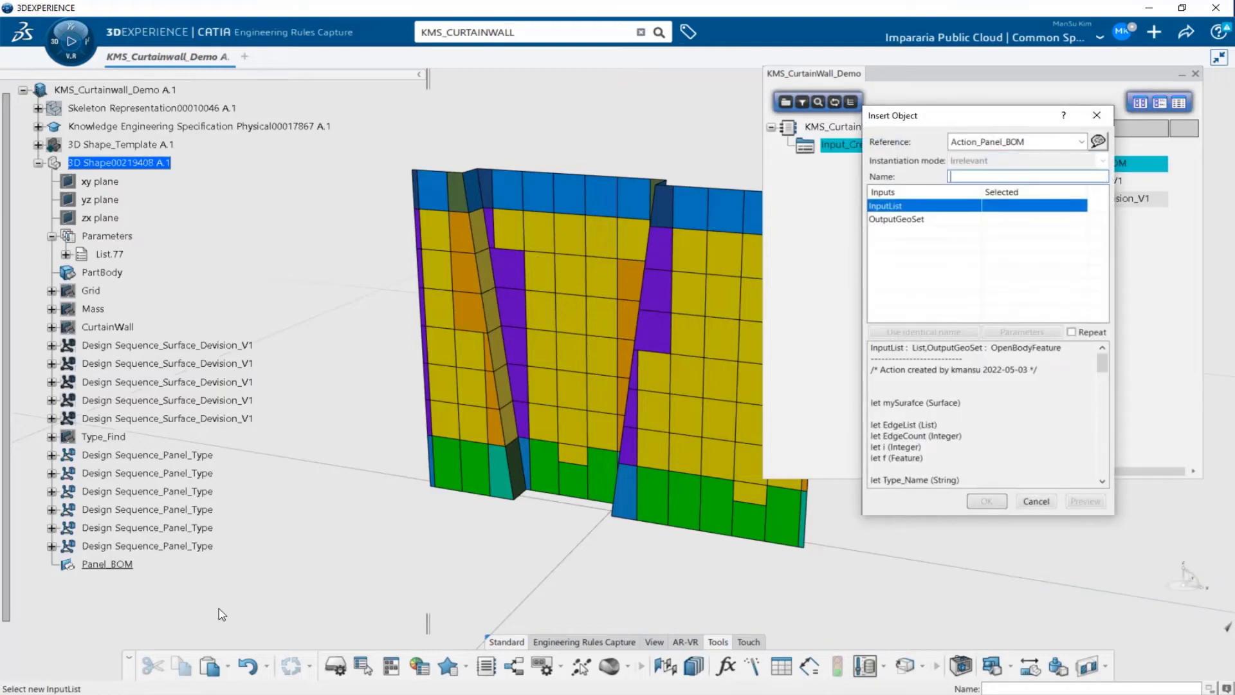
pyautogui.click(111, 255)
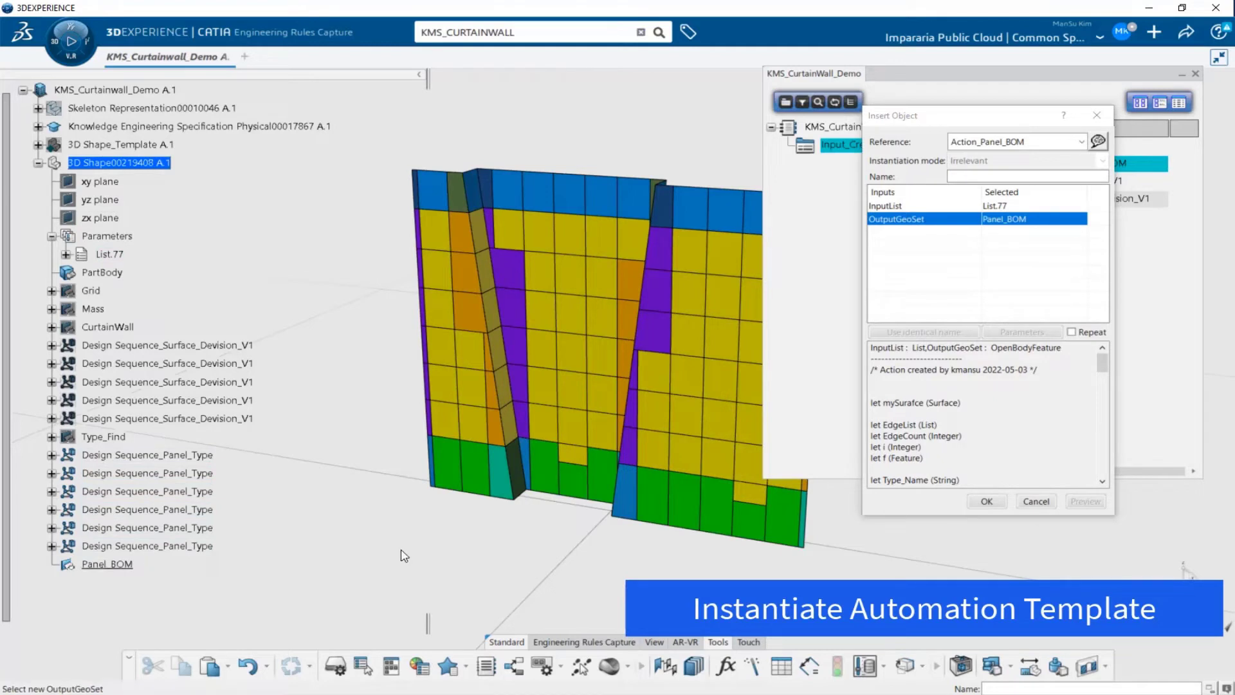
pyautogui.click(989, 505)
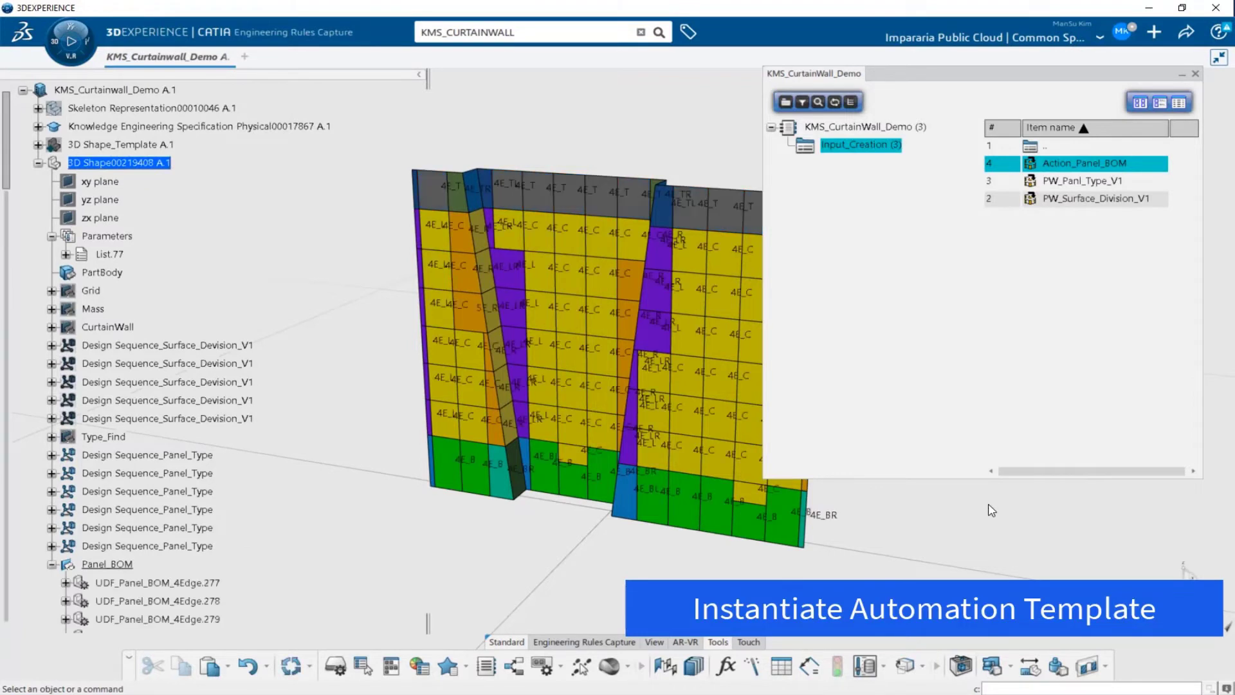
pyautogui.click(1197, 74)
# Examine the length, area and type parameters of UDF_Panel_BOM_4Edge.278 in the Panel_BOM set
pyautogui.moveTo(854, 395); pyautogui.dragTo(825, 390, button='middle')
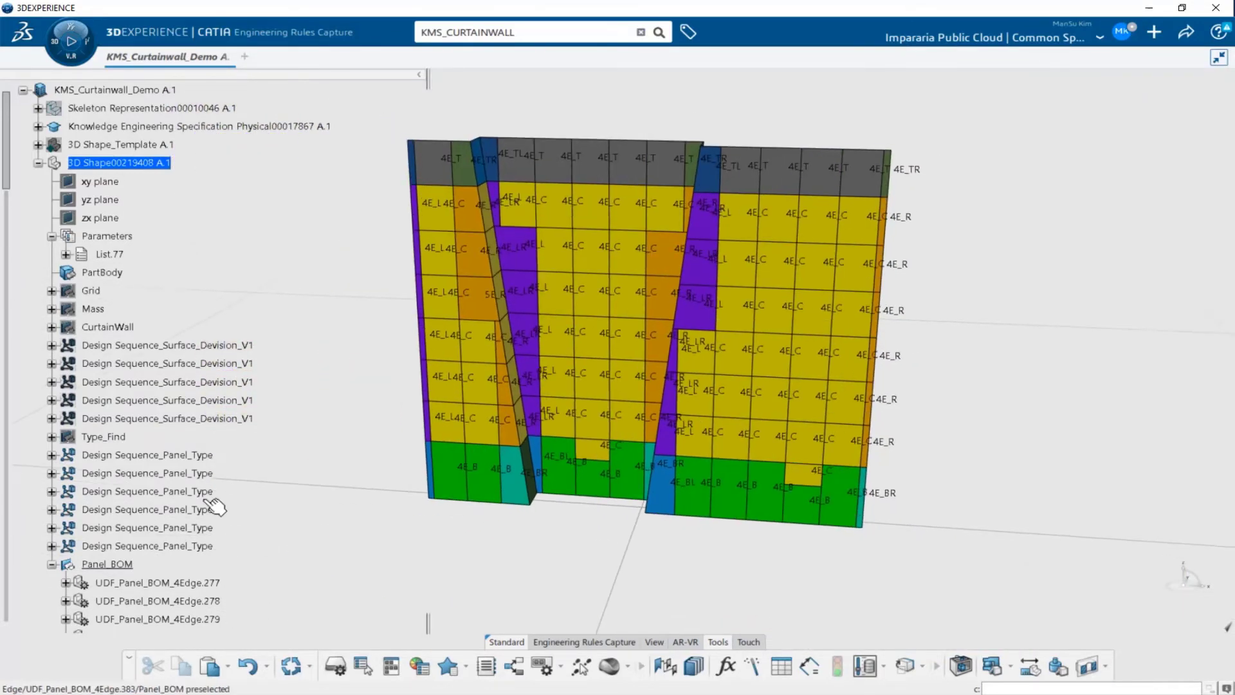
pyautogui.scroll(-5, 179, 557)
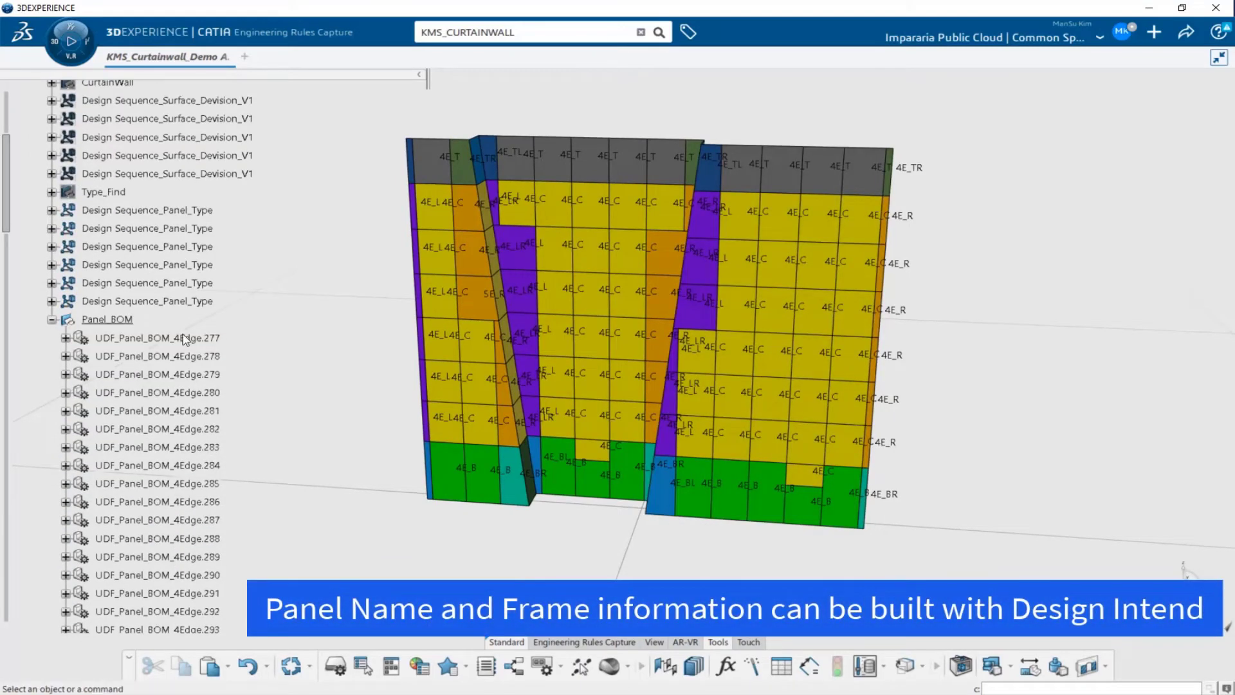
pyautogui.click(65, 356)
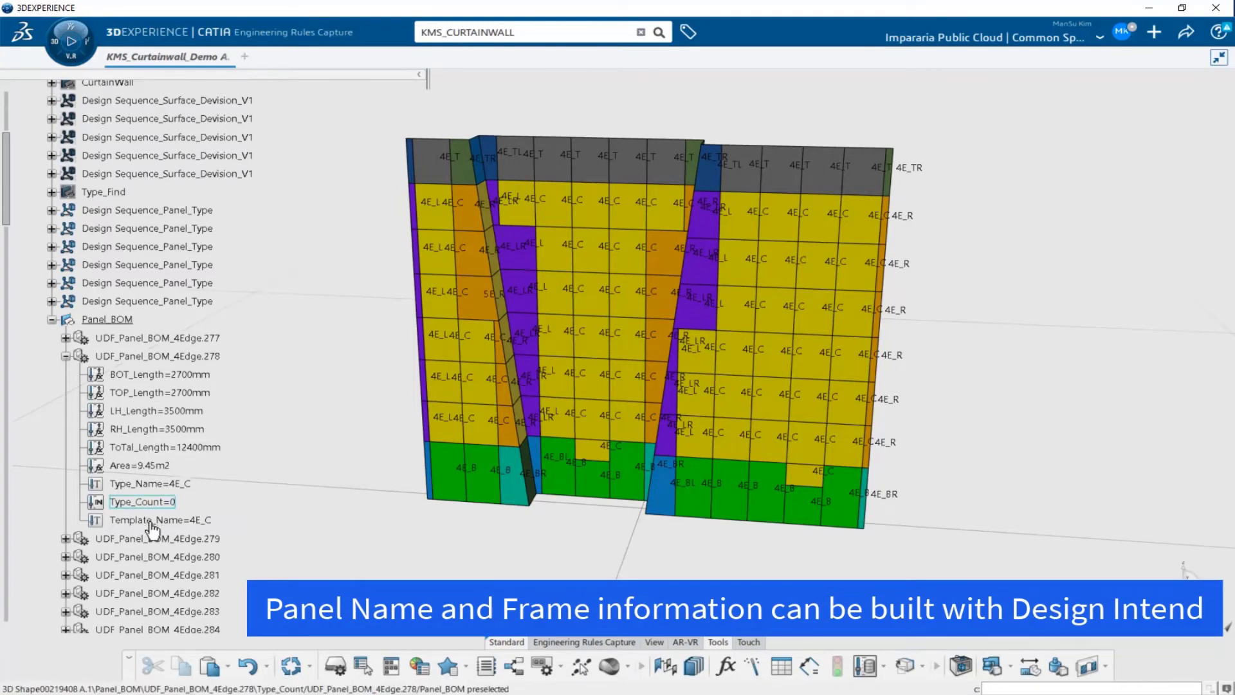
pyautogui.click(66, 356)
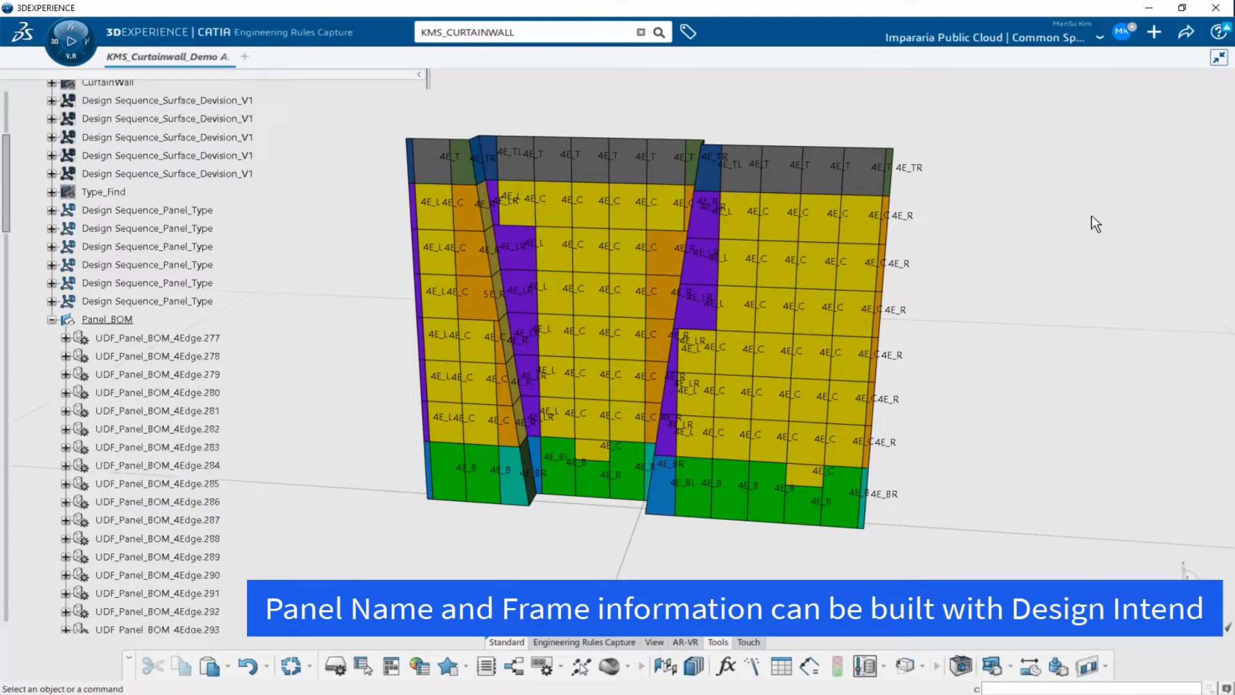
# Start a knowledge report export and search for KMS_UDF to choose KMS_UDF_Panel_BOM.xml as the report template
pyautogui.click(1187, 38)
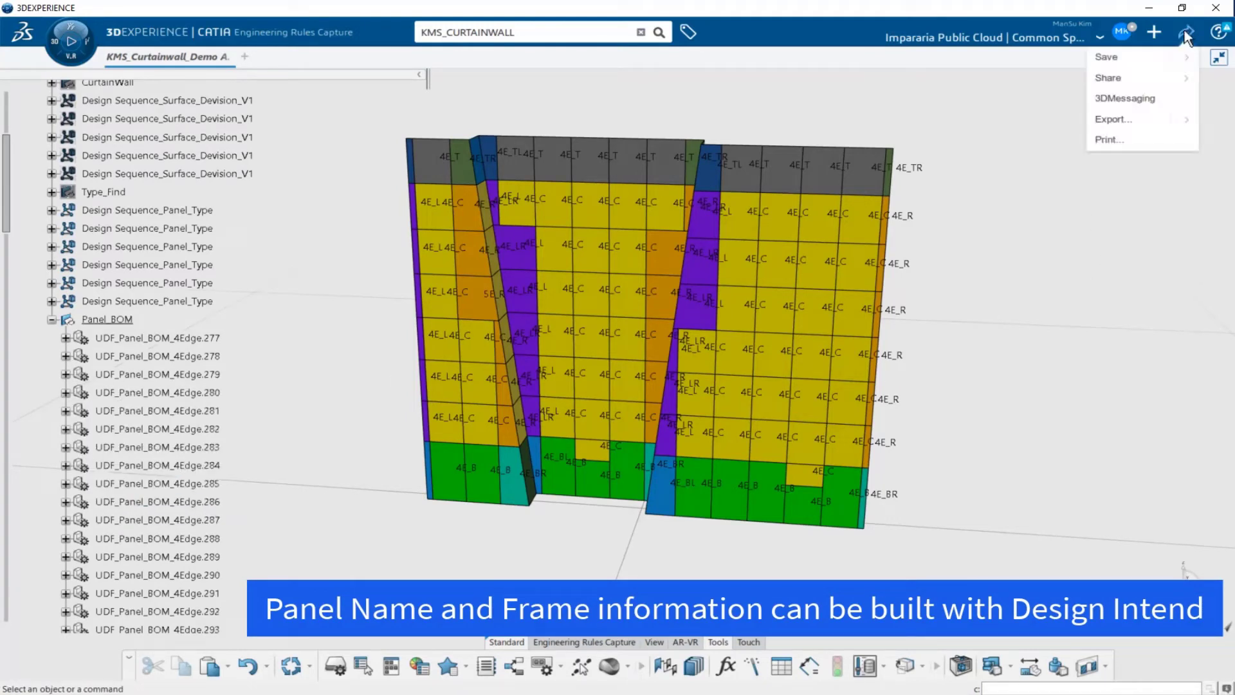
pyautogui.click(1186, 119)
pyautogui.click(1155, 85)
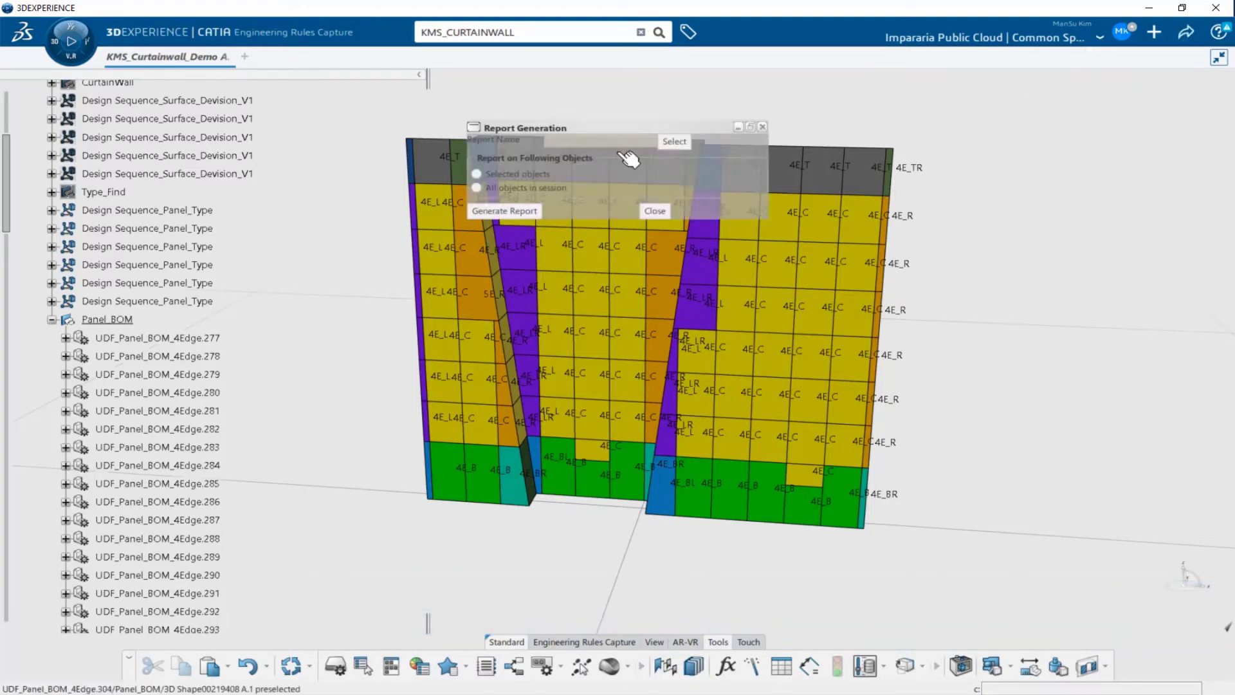
pyautogui.click(671, 143)
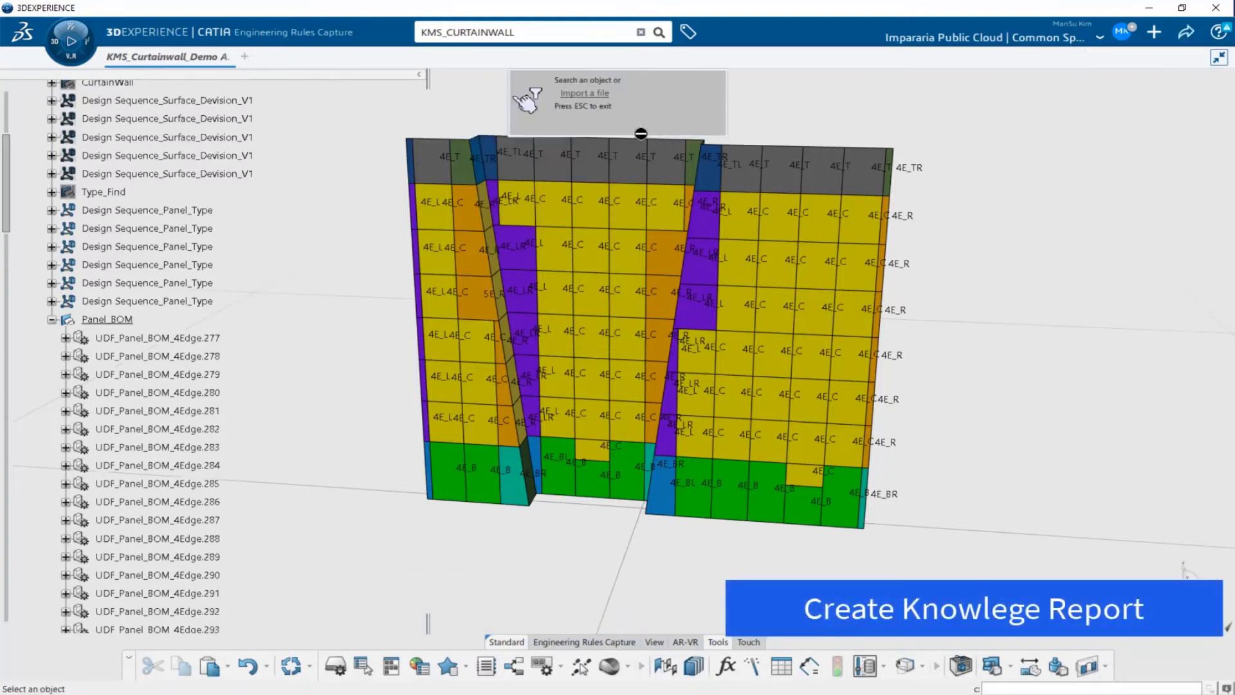
pyautogui.click(526, 32)
pyautogui.write('KMS_UDF')
pyautogui.press('Return')
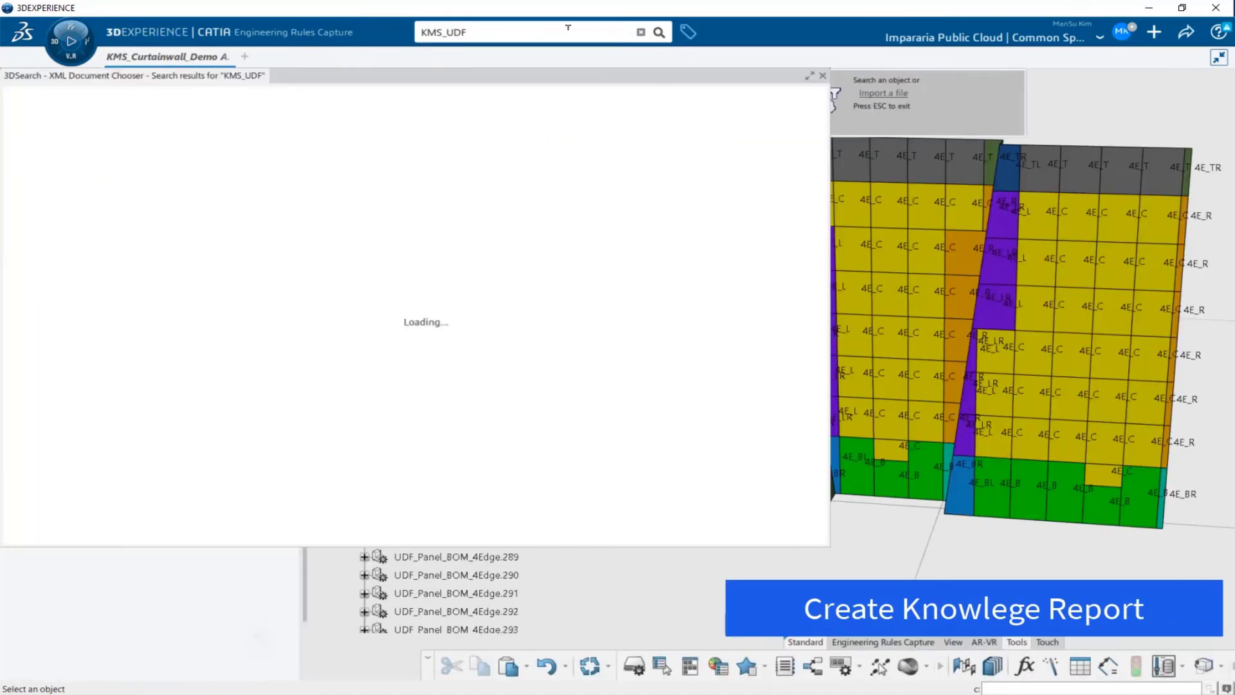
pyautogui.click(18, 163)
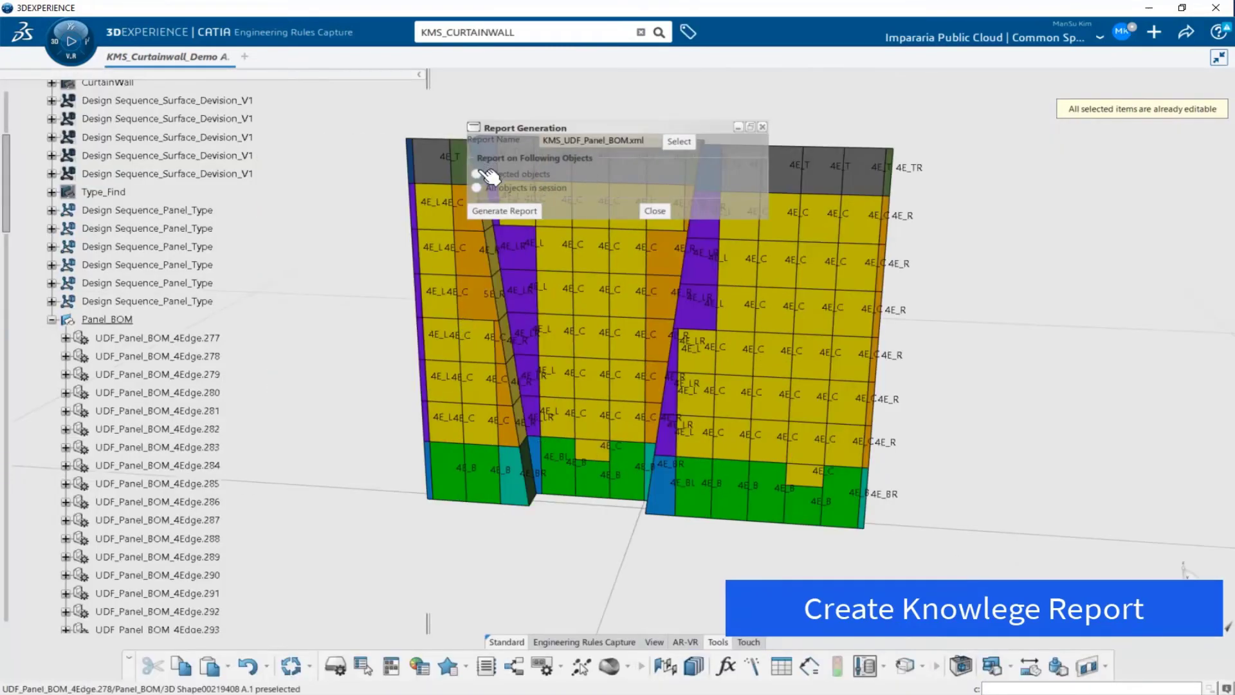
# Generate the report on selected objects only, using the Panel_BOM set
pyautogui.click(477, 174)
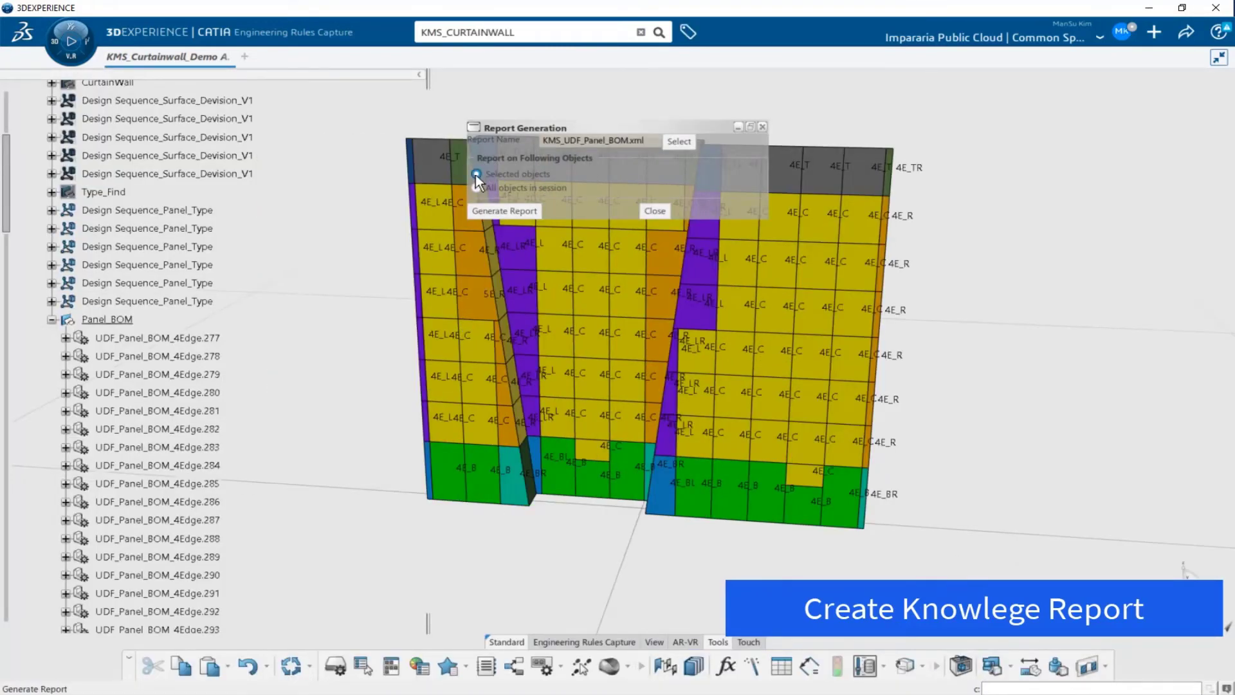
pyautogui.click(110, 320)
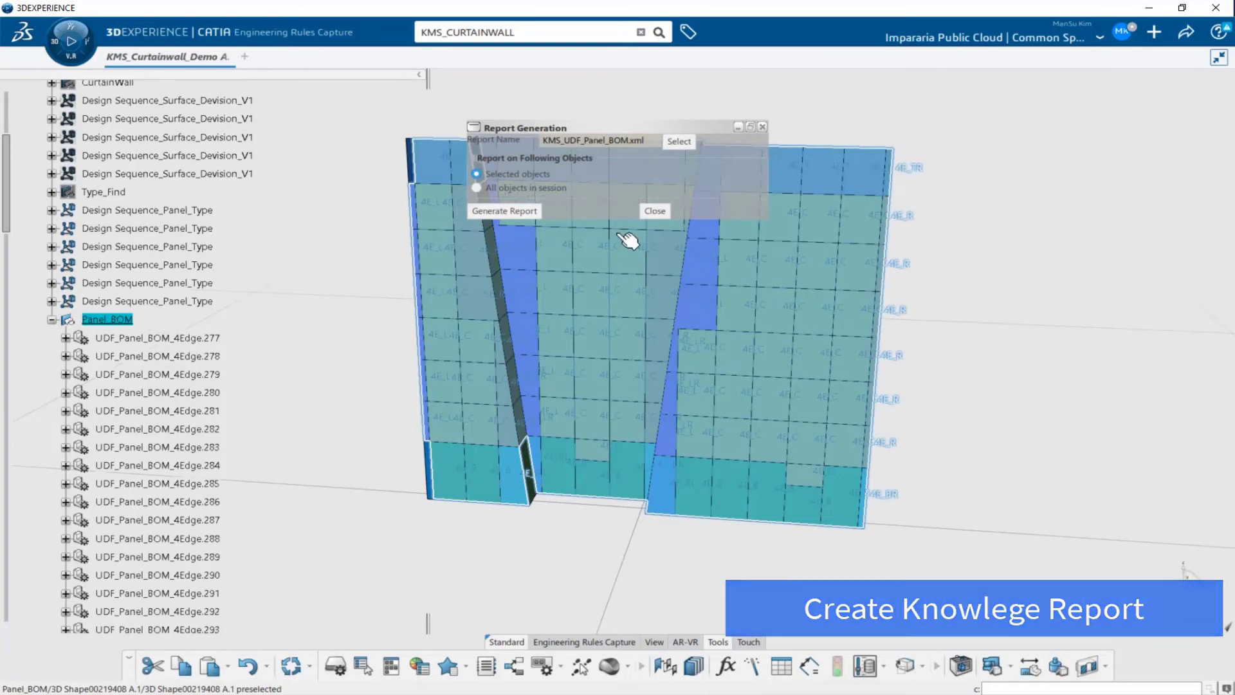
pyautogui.click(509, 211)
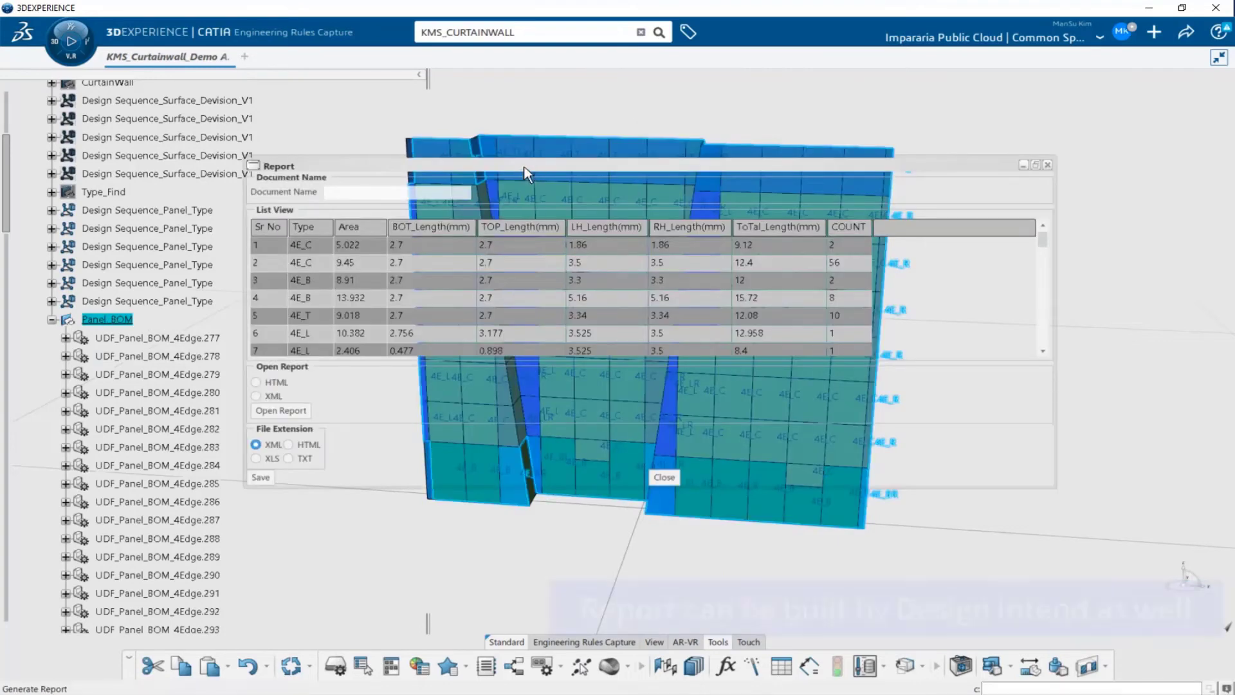
# Look through the generated panel list and open the report in HTML format
pyautogui.moveTo(525, 168); pyautogui.dragTo(538, 128)
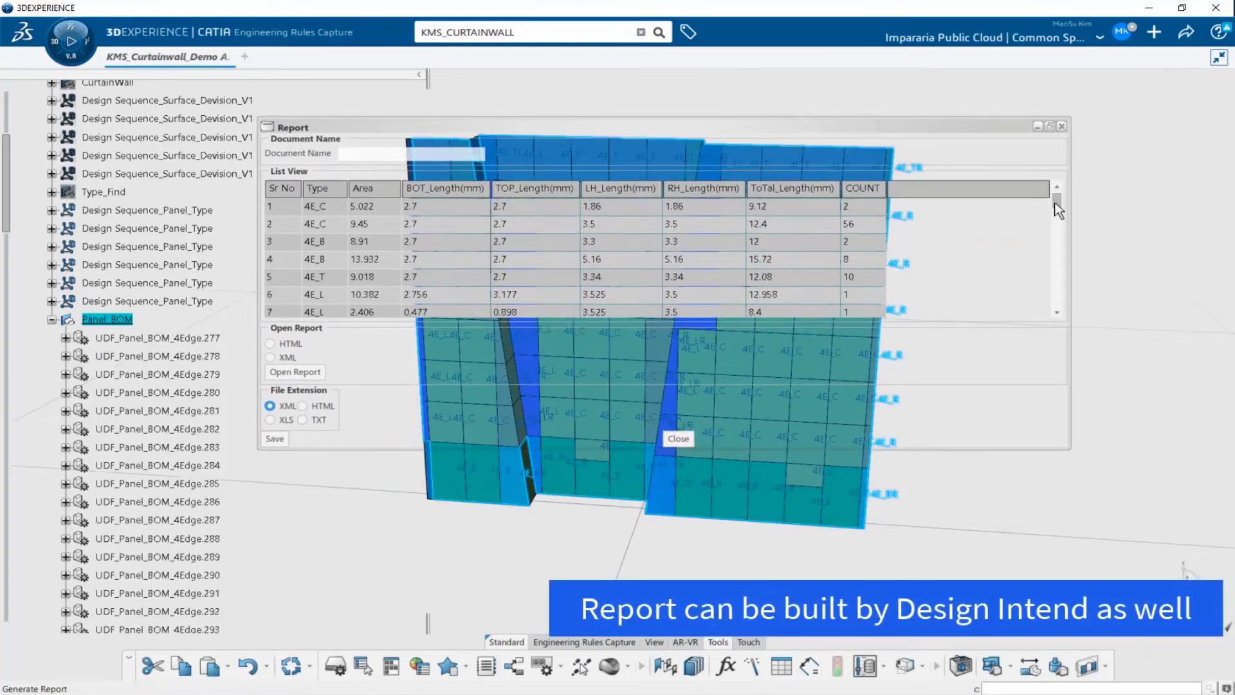
pyautogui.moveTo(1058, 209); pyautogui.dragTo(1023, 196)
pyautogui.click(300, 373)
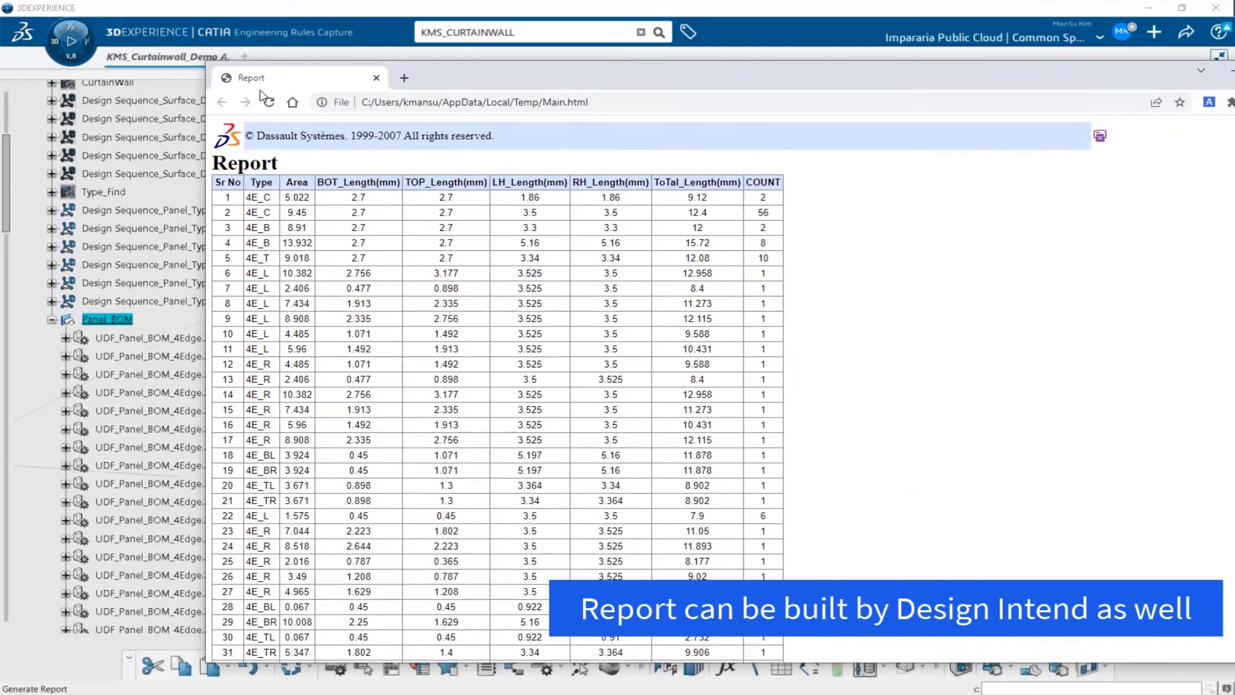
# Examine the panel types, areas, edge lengths and counts in the HTML report, and close it
pyautogui.scroll(-1, 306, 224)
pyautogui.scroll(-3, 309, 228)
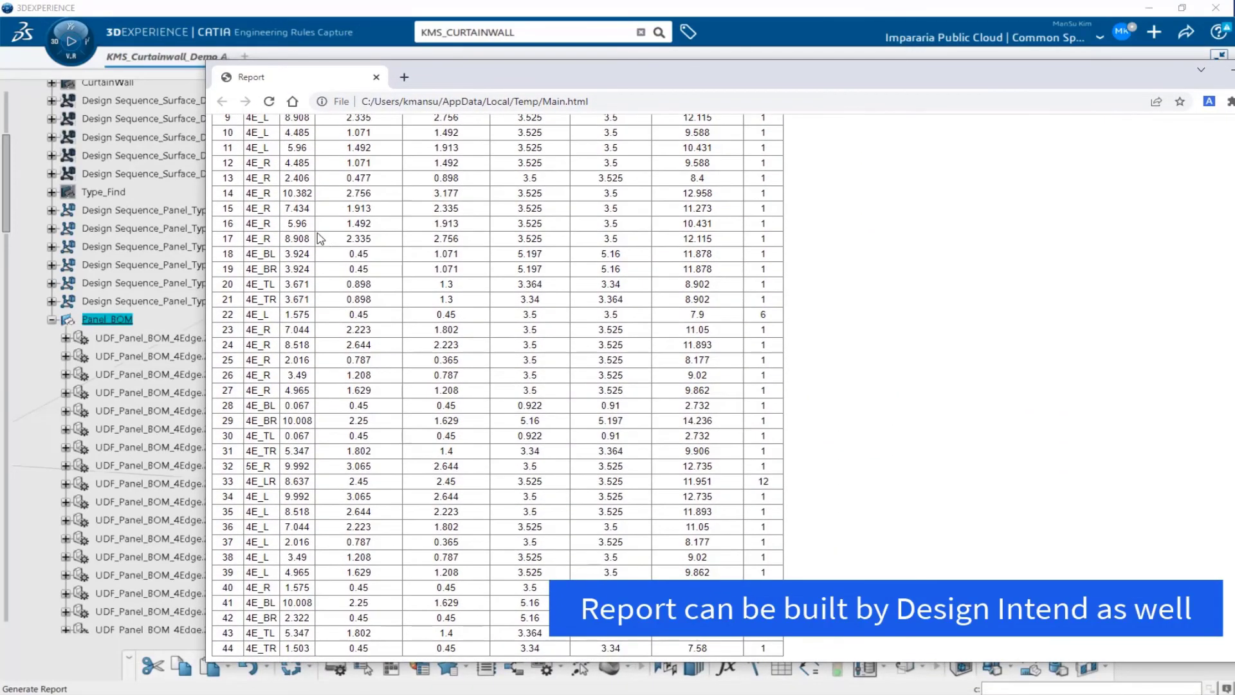
pyautogui.scroll(4, 350, 263)
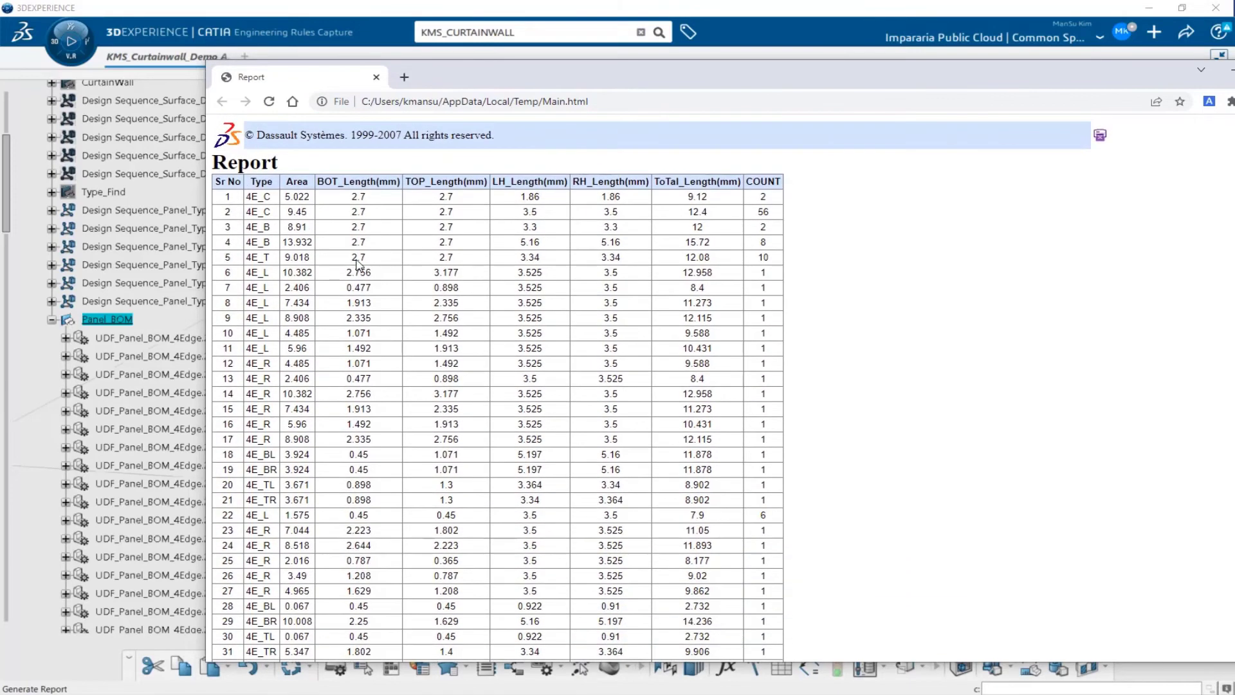
pyautogui.moveTo(1093, 77); pyautogui.dragTo(927, 79)
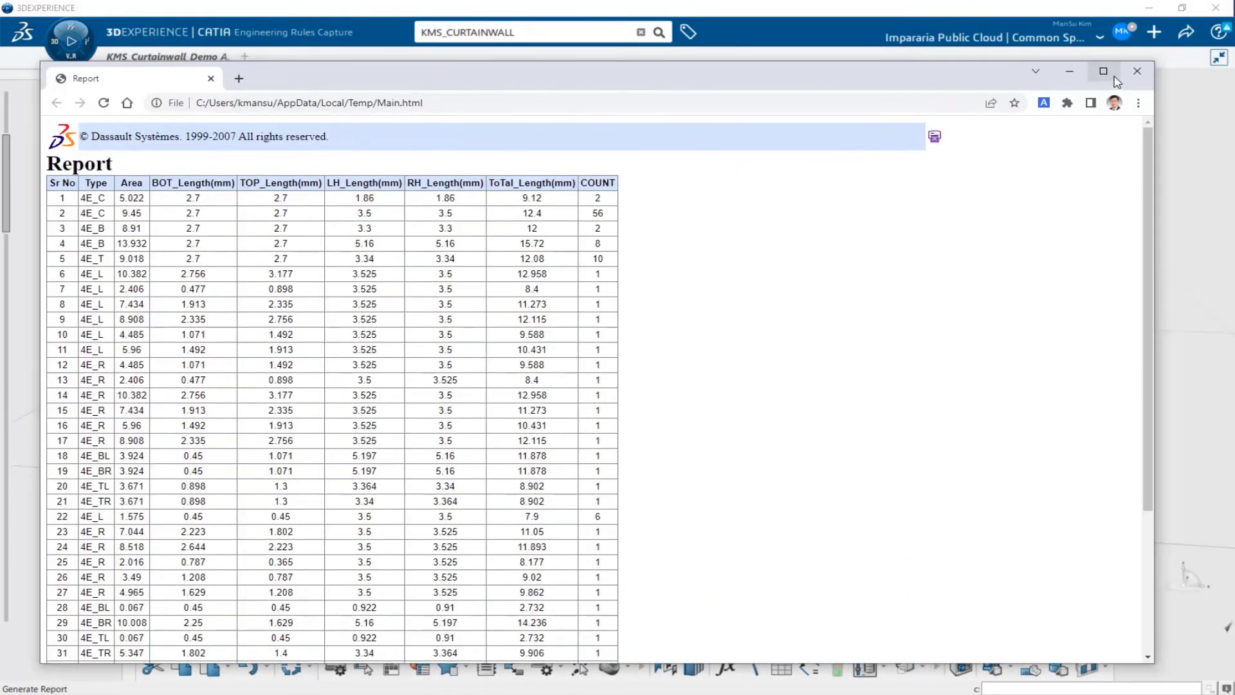
pyautogui.click(1137, 75)
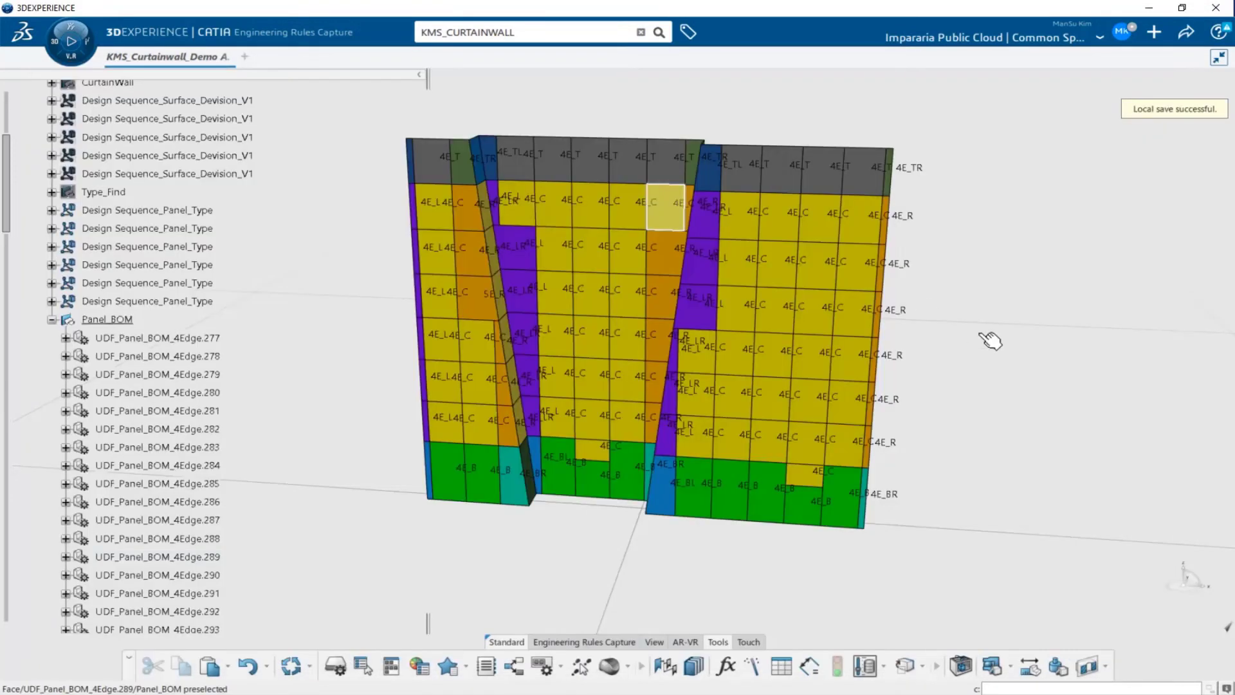
# Collapse the Panel_BOM set in the specification tree
pyautogui.click(52, 321)
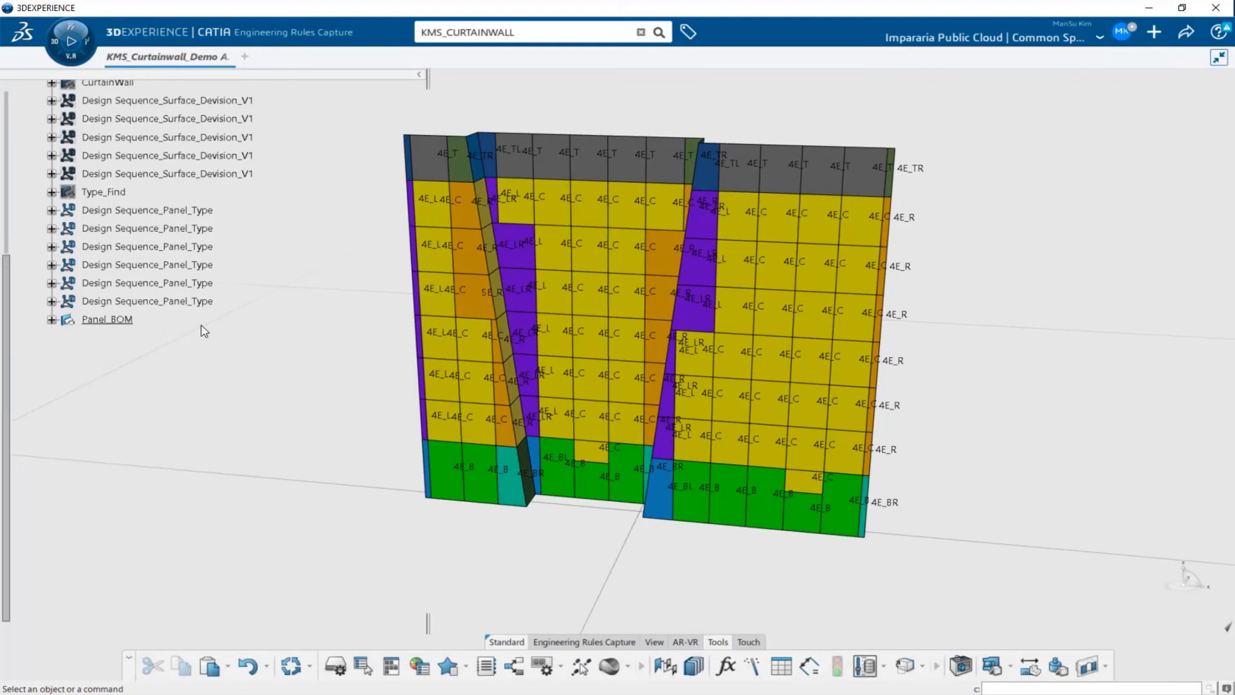
pyautogui.scroll(5, 204, 330)
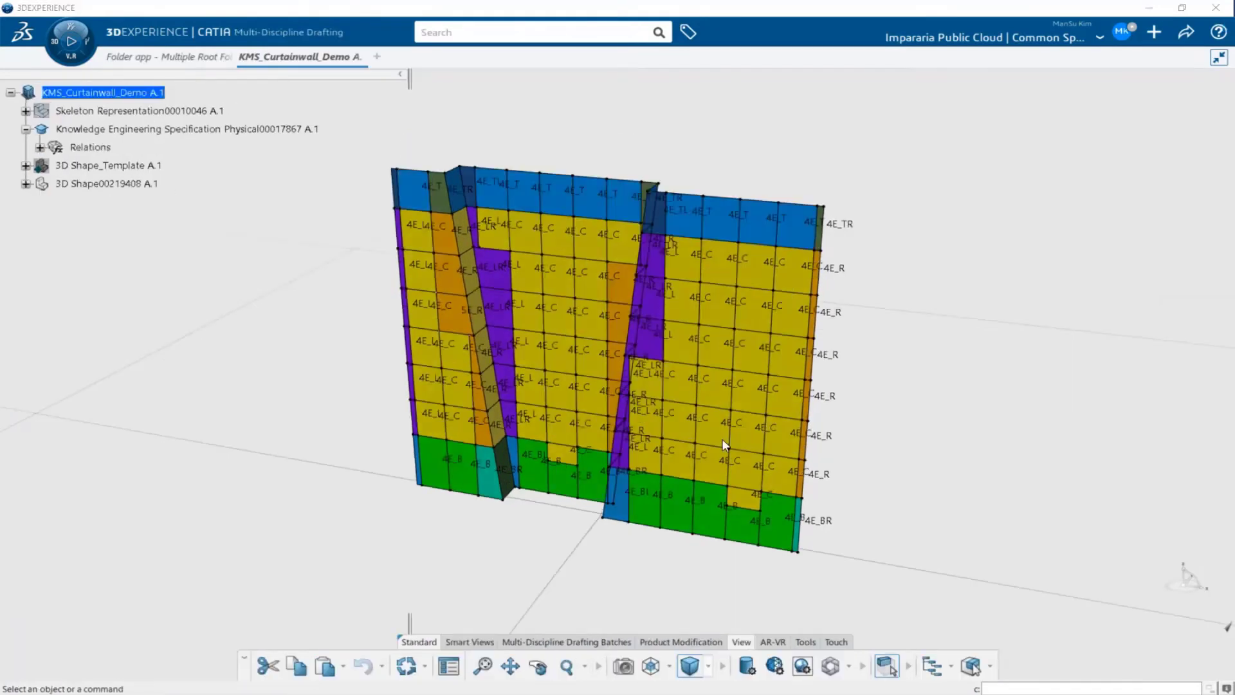
# Insert a new drawing under KMS_Curtainwall_Demo A.1 and open it
pyautogui.rightClick(133, 93)
pyautogui.moveTo(225, 460)
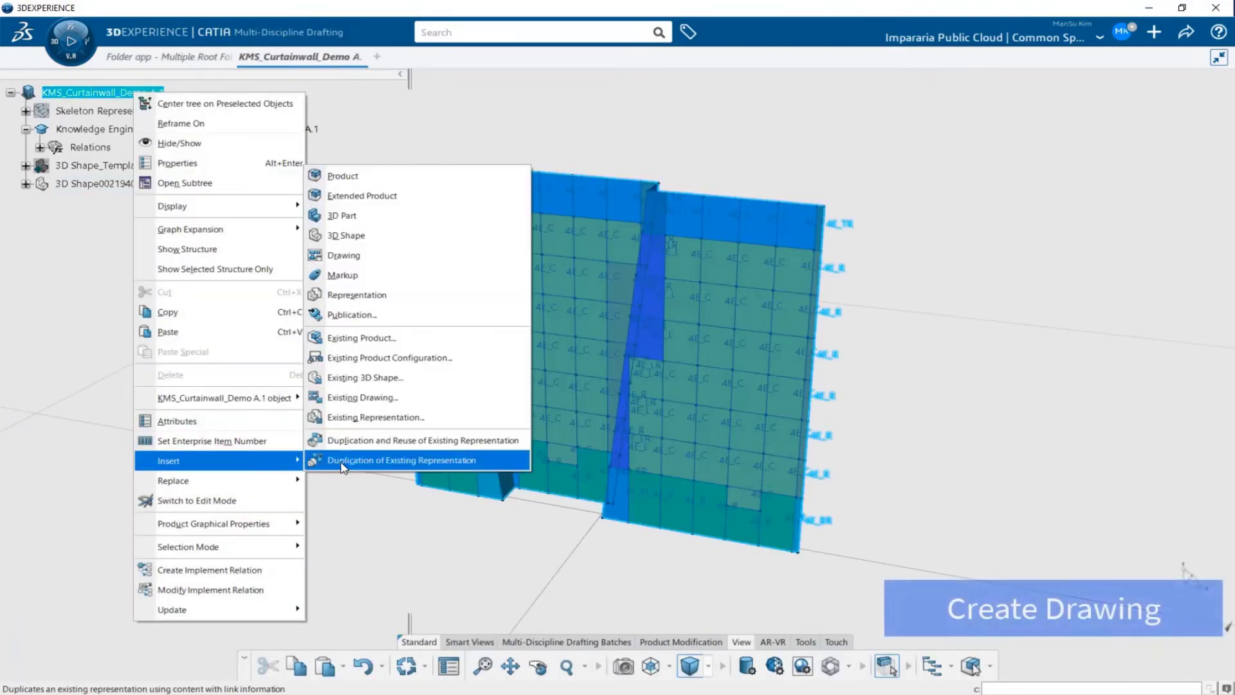
pyautogui.click(356, 255)
pyautogui.click(1064, 135)
pyautogui.doubleClick(123, 205)
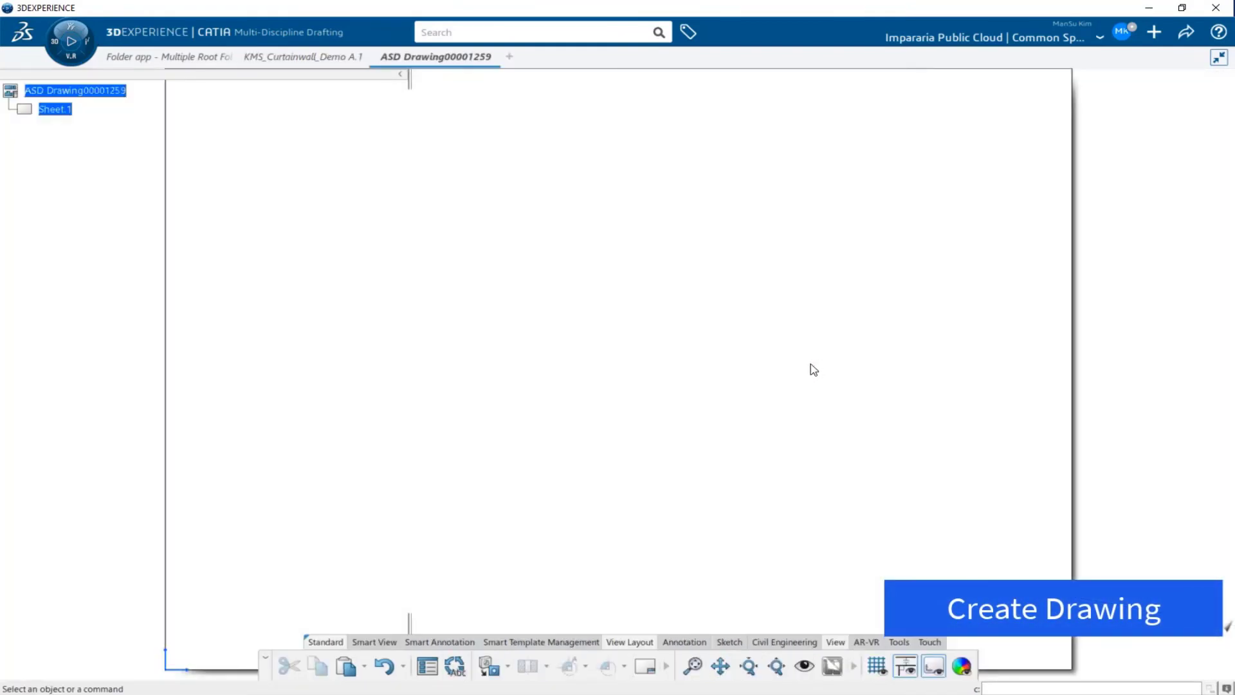
# Set the sheet to A0 ISO landscape and create the Drawing Titleblock Sample 1 frame and title block
pyautogui.click(123, 159)
pyautogui.click(122, 171)
pyautogui.click(158, 616)
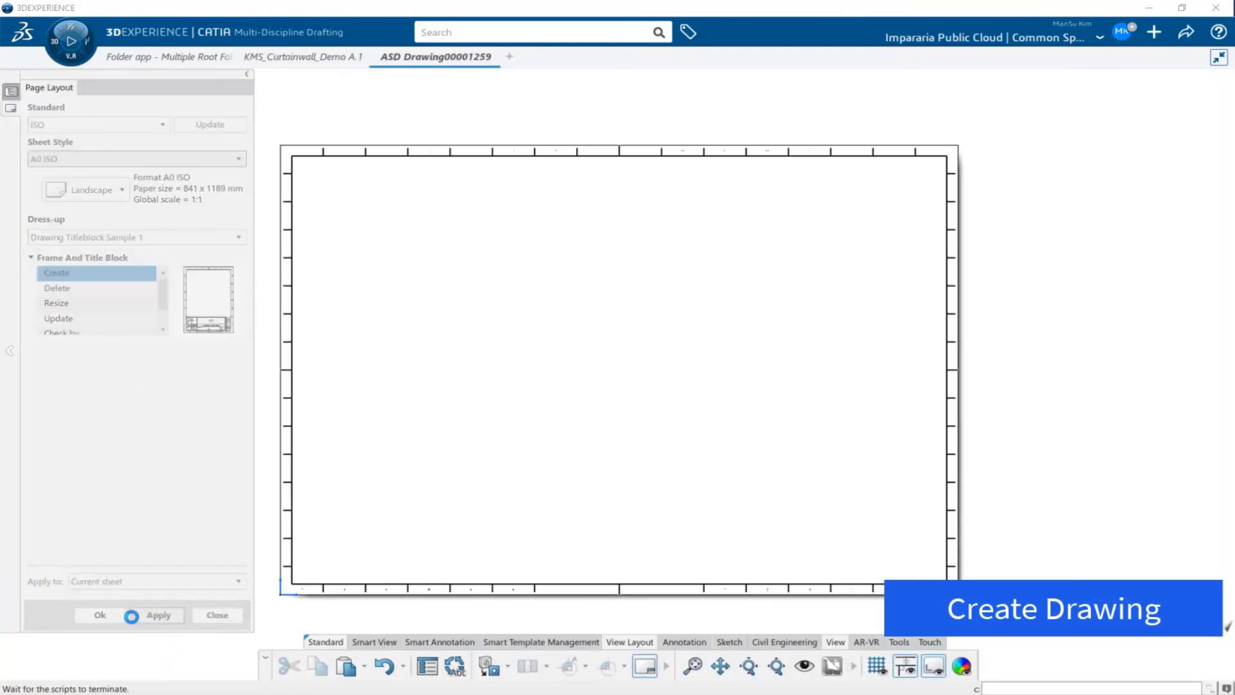
pyautogui.click(100, 615)
# Set Sheet.1 to the third angle projection standard and a scale of 1:100
pyautogui.hotkey('alt', 'Return')
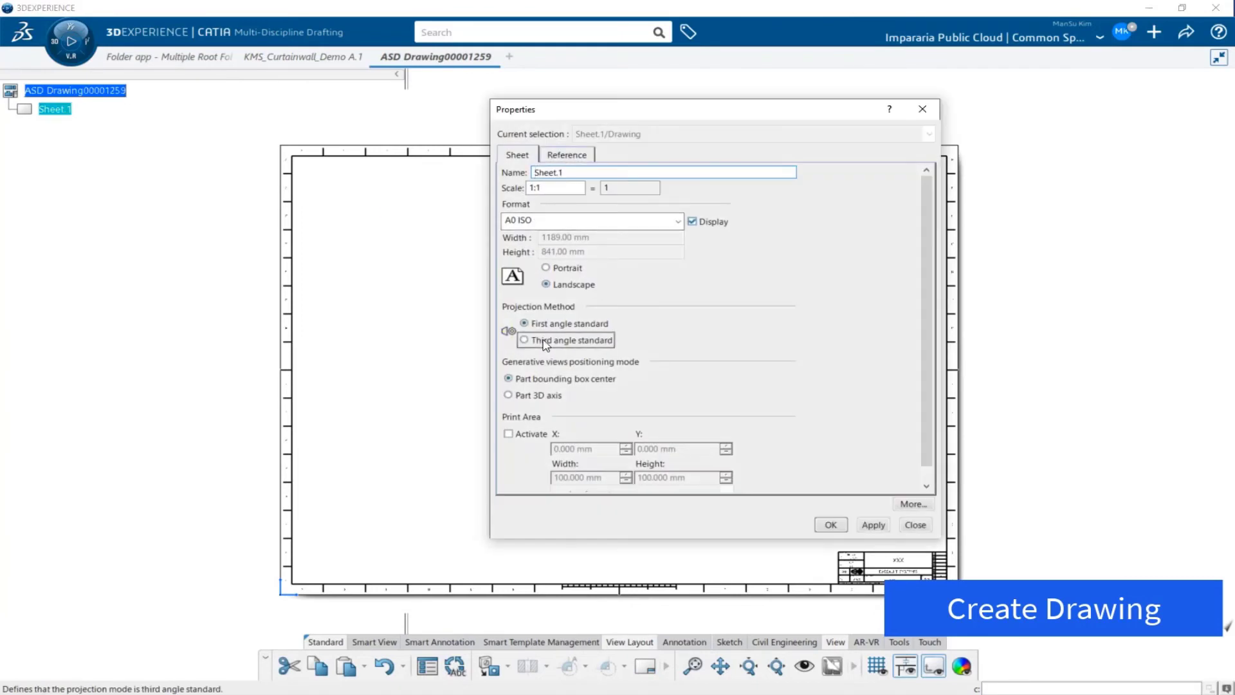
pyautogui.click(543, 341)
pyautogui.click(547, 187)
pyautogui.write('00')
pyautogui.click(830, 523)
# Create an isometric view from the KMS_Curtainwall_Demo model and position it in the upper right of the sheet
pyautogui.moveTo(673, 436); pyautogui.dragTo(599, 437, button='middle')
pyautogui.click(507, 666)
pyautogui.click(515, 637)
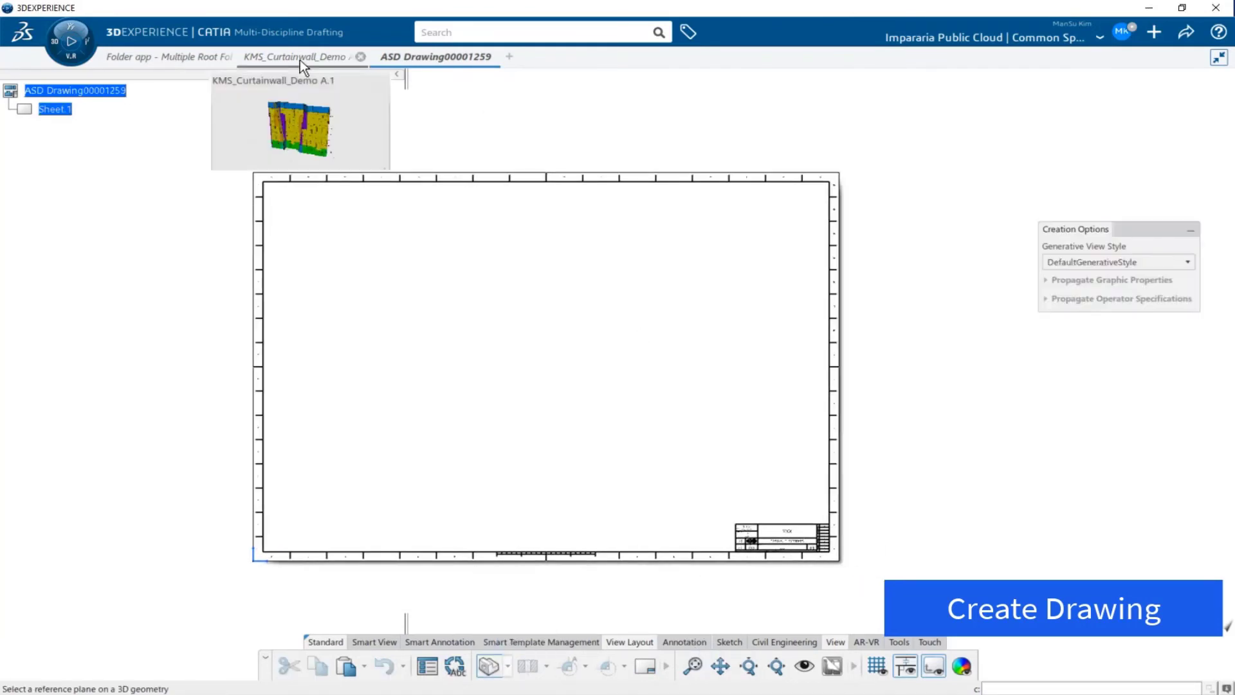
pyautogui.click(298, 59)
pyautogui.click(48, 186)
pyautogui.click(111, 156)
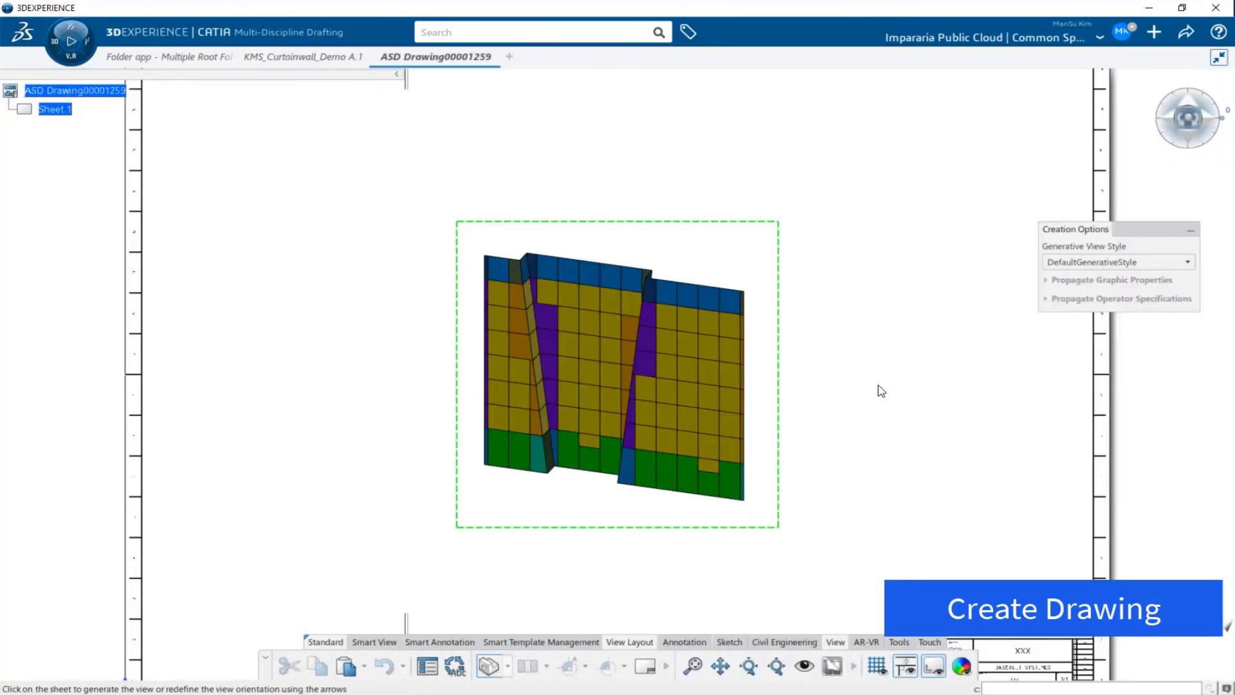
pyautogui.click(878, 386)
pyautogui.keyDown('ctrl'); pyautogui.moveTo(878, 386); pyautogui.dragTo(761, 397, button='middle'); pyautogui.keyUp('ctrl')
pyautogui.moveTo(701, 332); pyautogui.dragTo(870, 246)
# Enable Shaded Background mode in the isometric view's generation properties
pyautogui.hotkey('alt', 'Return')
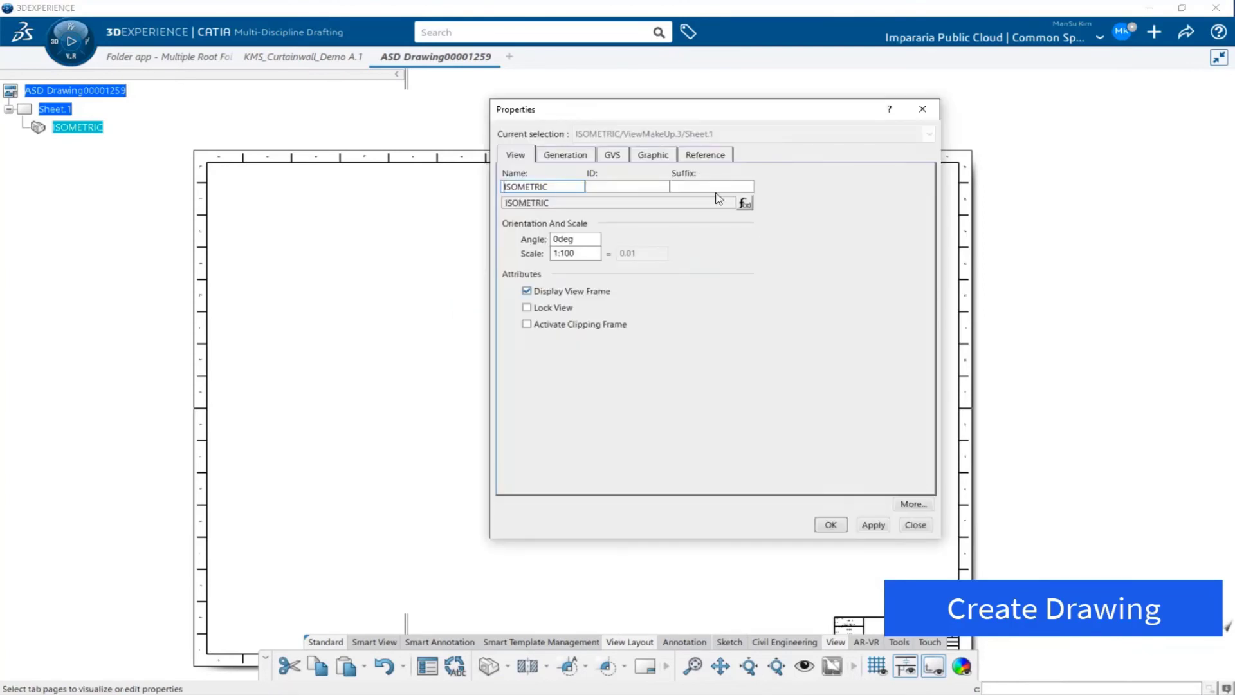
pyautogui.click(565, 155)
pyautogui.click(695, 384)
pyautogui.click(871, 524)
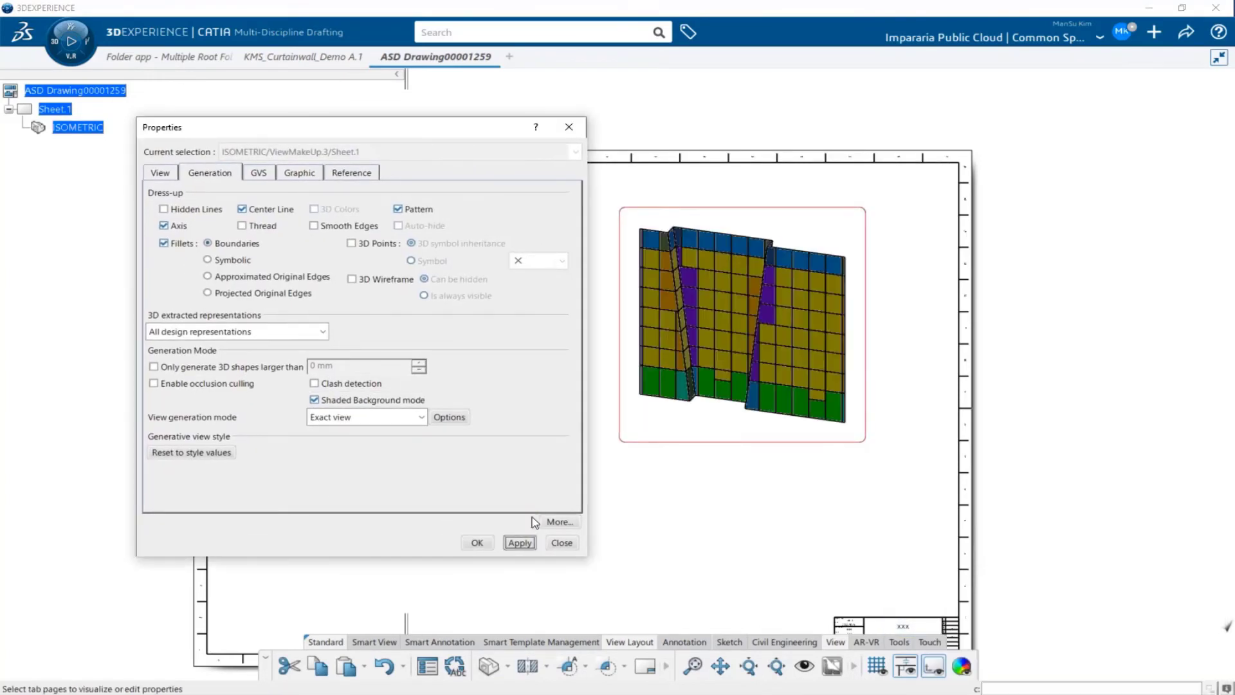
pyautogui.click(482, 542)
# Create a front view of the curtain wall model, turn its orientation by 90 degrees, and place it left of the isometric view
pyautogui.moveTo(653, 521); pyautogui.dragTo(681, 489, button='middle')
pyautogui.click(507, 666)
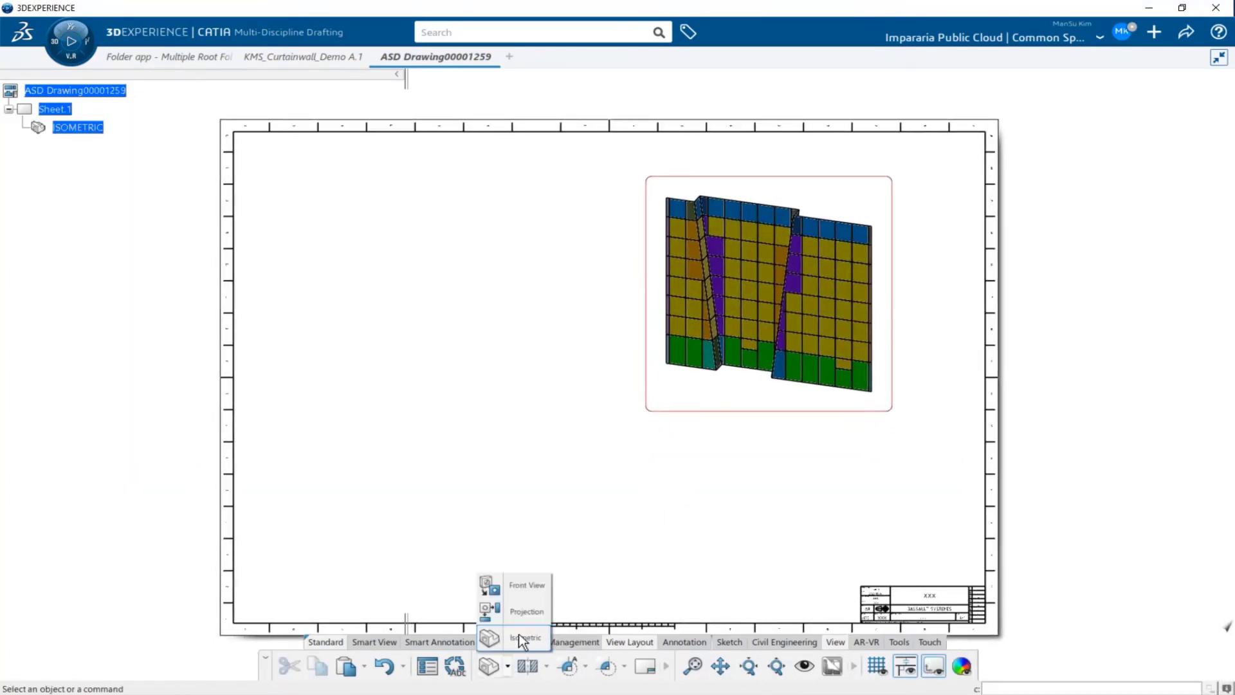
pyautogui.click(515, 587)
pyautogui.click(295, 56)
pyautogui.click(106, 190)
pyautogui.moveTo(1219, 118); pyautogui.dragTo(1187, 84)
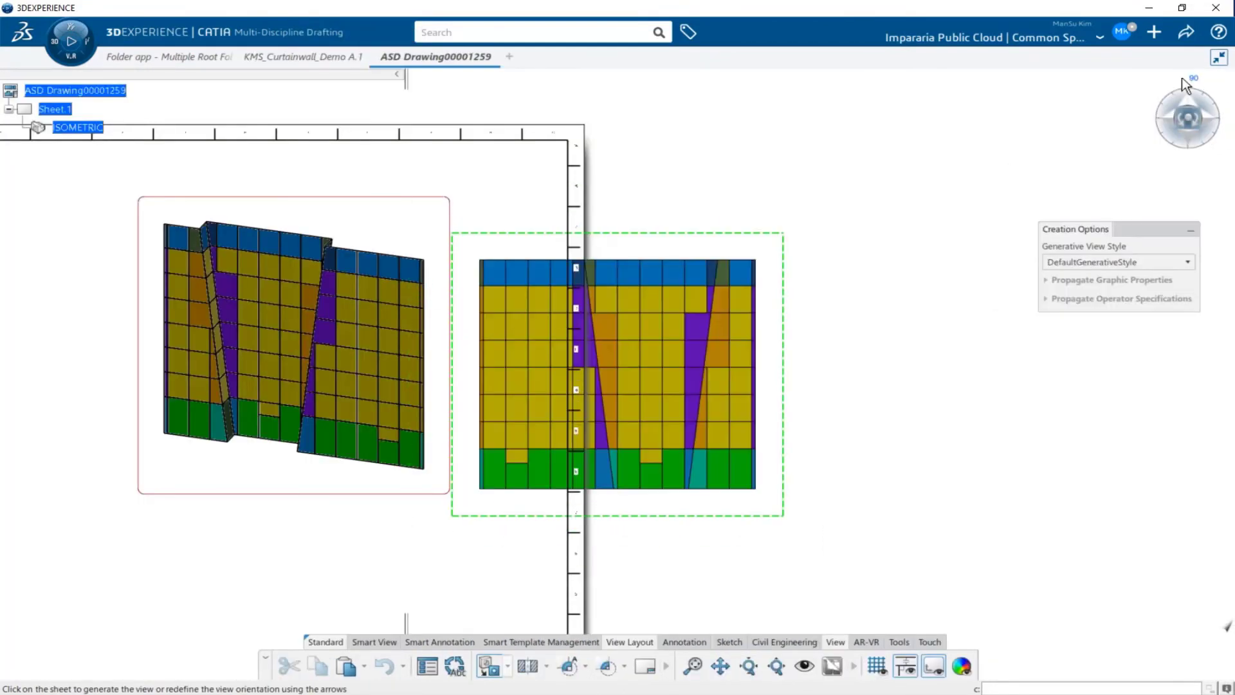
pyautogui.click(408, 389)
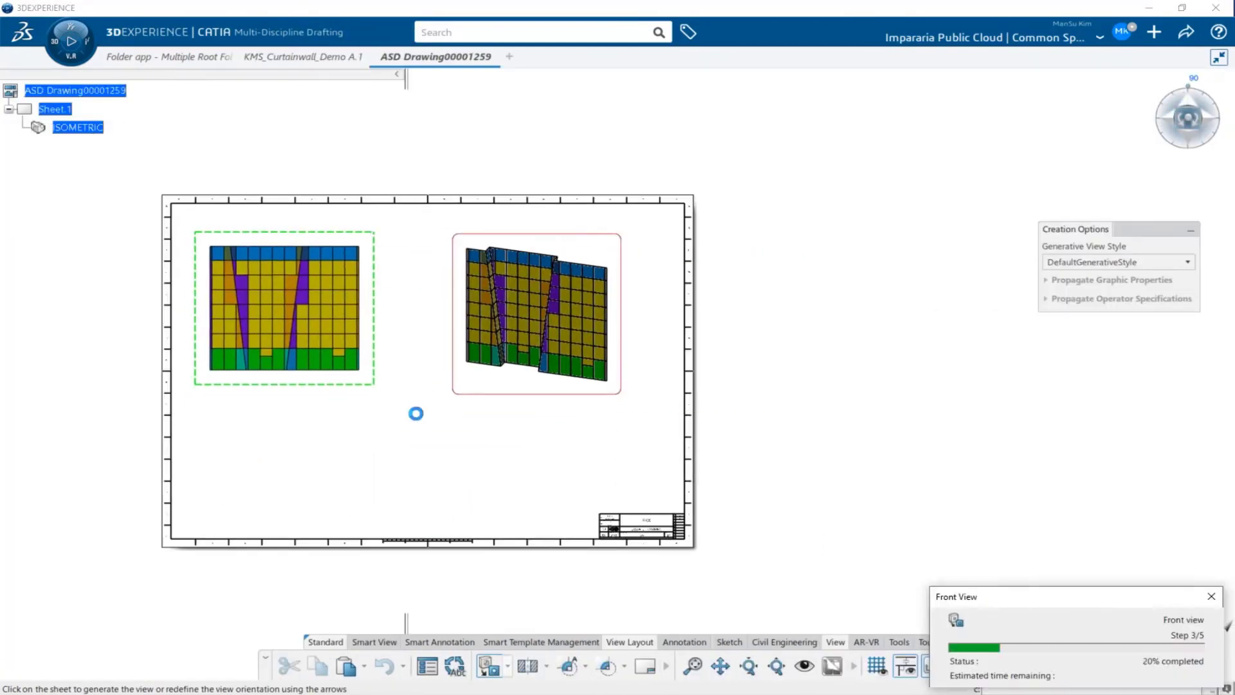
# Override the generative view style parameters of the front view, keeping DefaultGenerativeStyle as its style
pyautogui.hotkey('alt', 'Return')
pyautogui.click(257, 172)
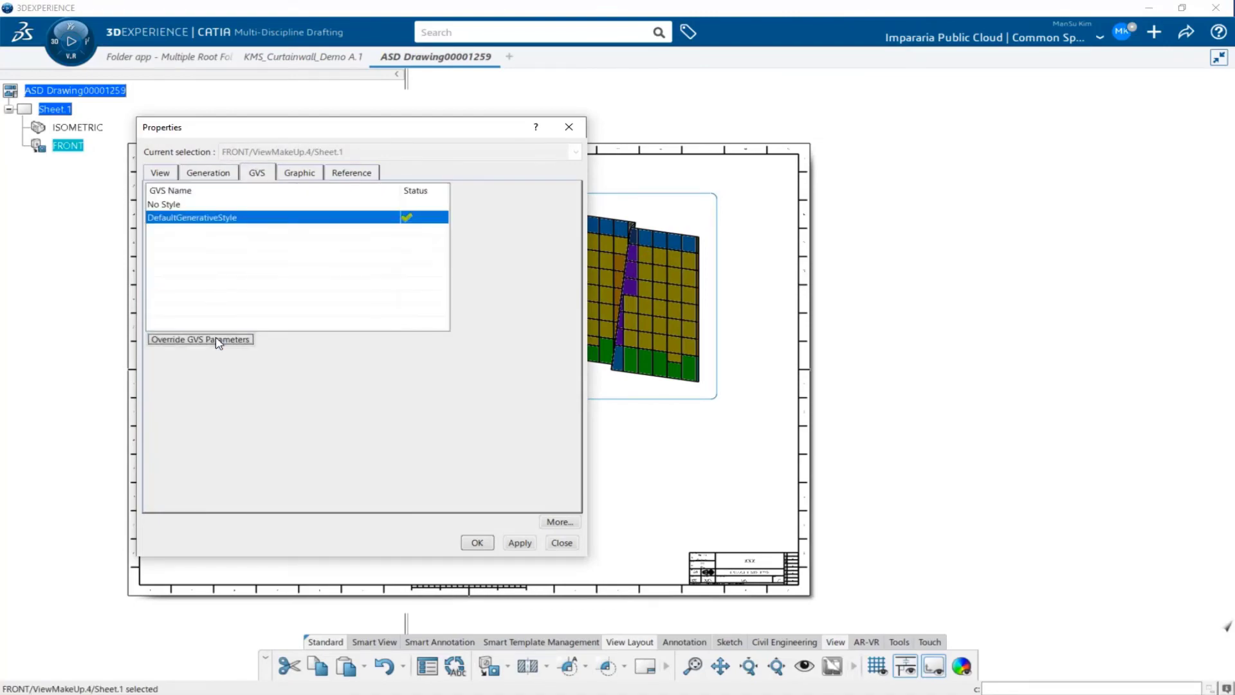
pyautogui.click(200, 339)
pyautogui.click(486, 544)
pyautogui.moveTo(662, 469)
pyautogui.keyDown('ctrl'); pyautogui.mouseDown(button='middle')
pyautogui.moveTo(656, 362)
pyautogui.moveTo(595, 320)
pyautogui.mouseUp(button='middle'); pyautogui.keyUp('ctrl')
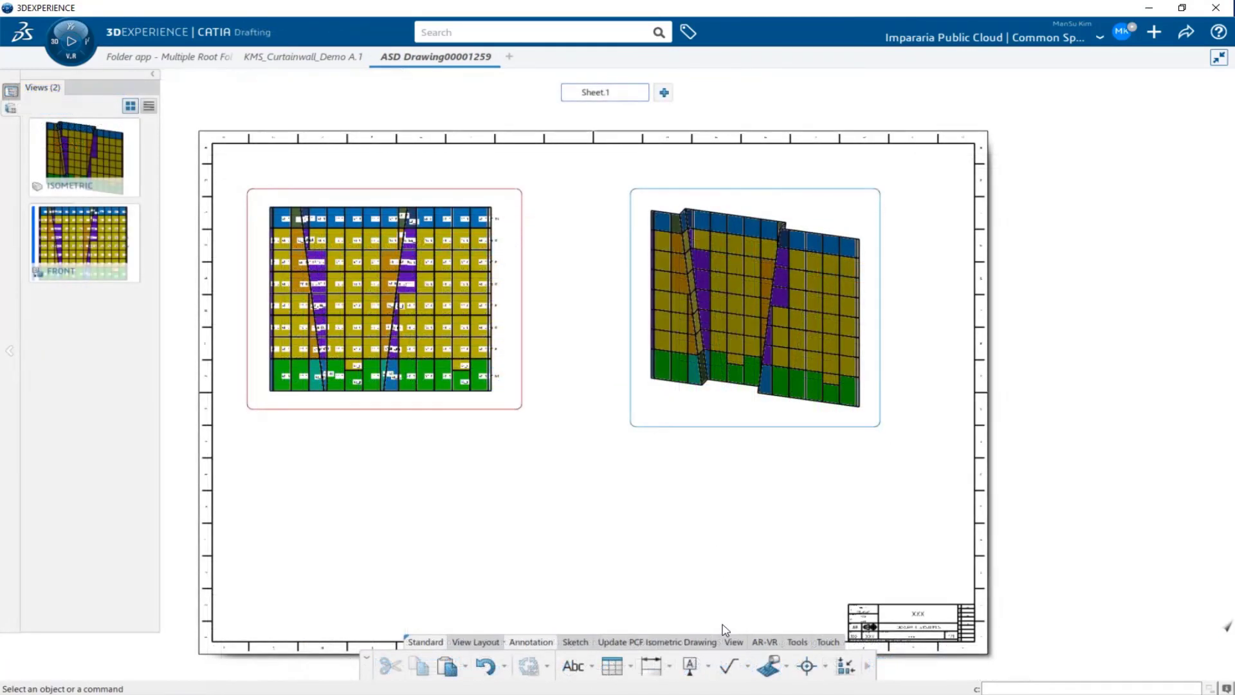
# Start a Knowledge Report table and search for KMS_UDF to choose KMS_UDF_Panel_BOM as the report
pyautogui.click(733, 643)
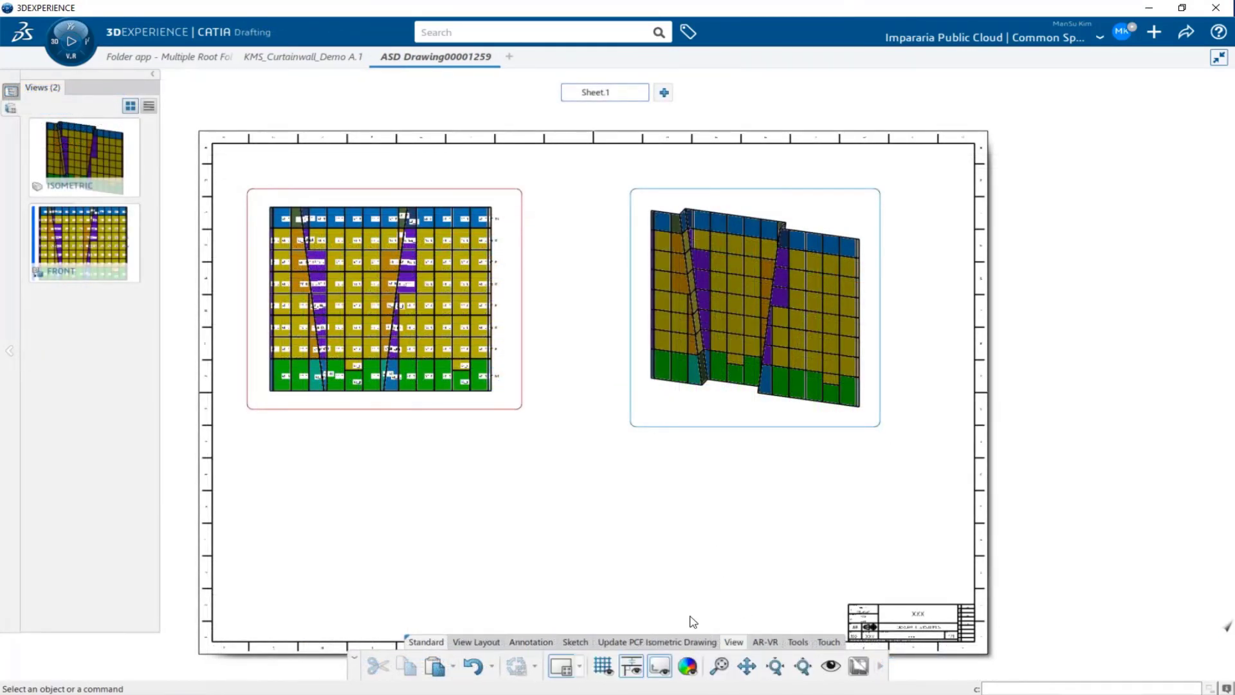
pyautogui.click(531, 642)
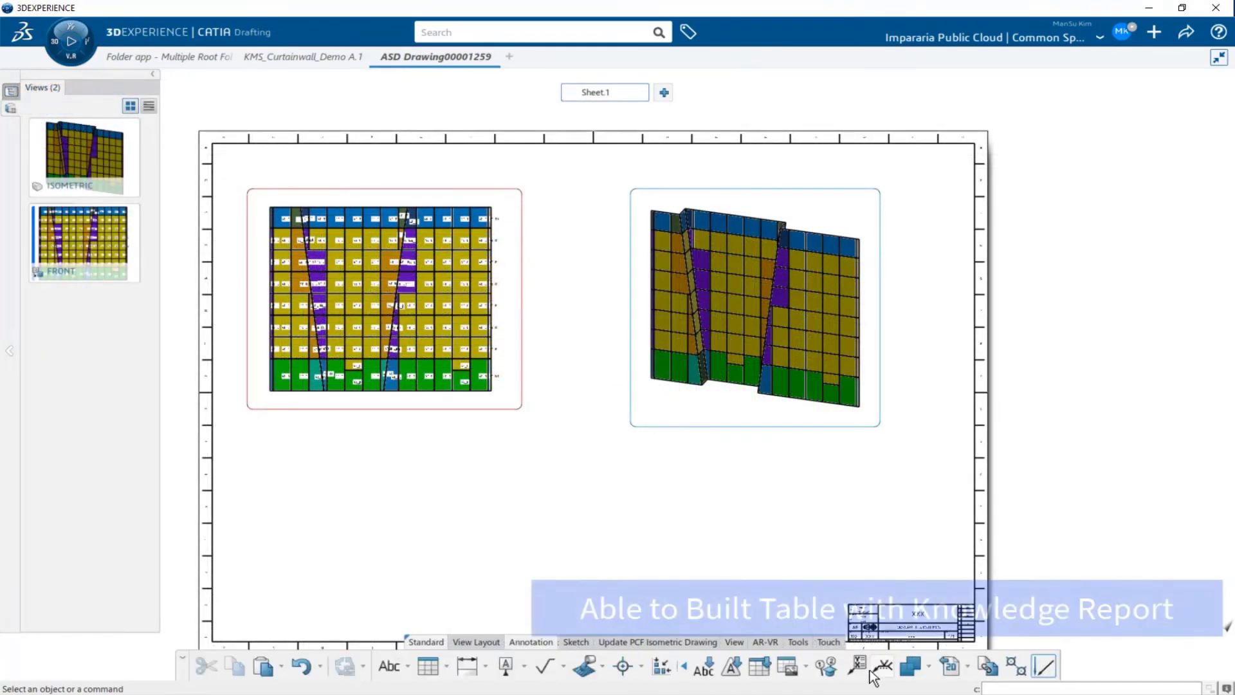
pyautogui.click(807, 668)
pyautogui.click(862, 565)
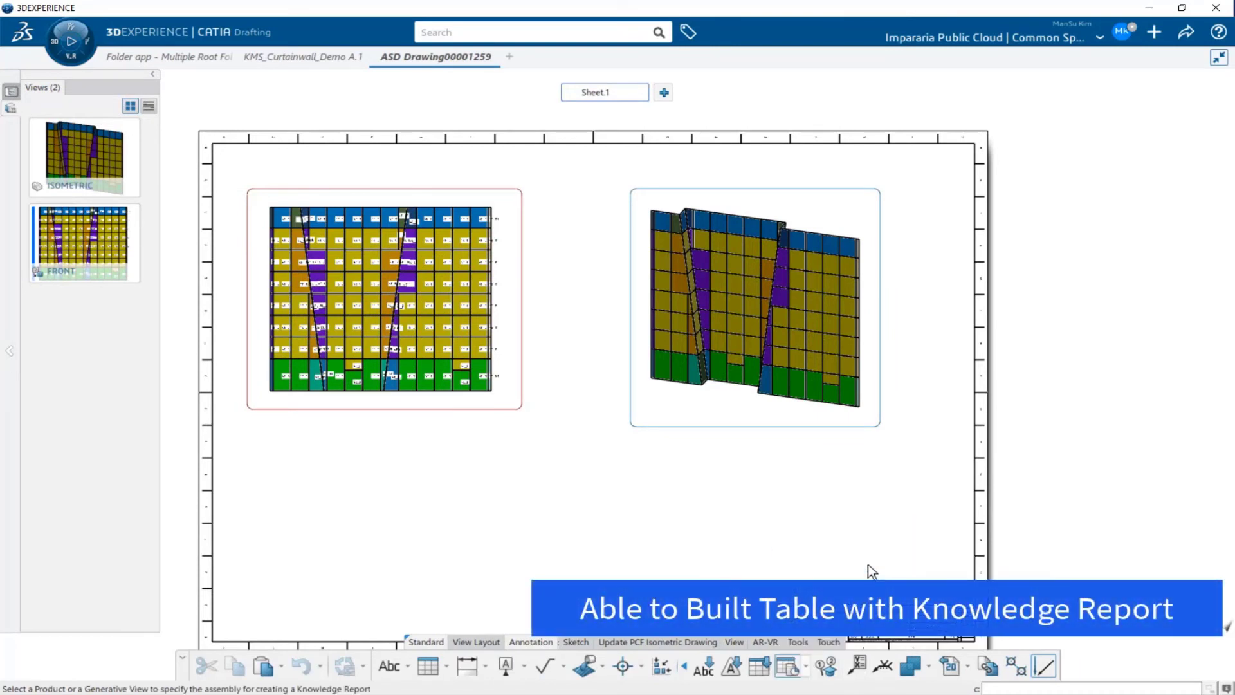
pyautogui.click(686, 341)
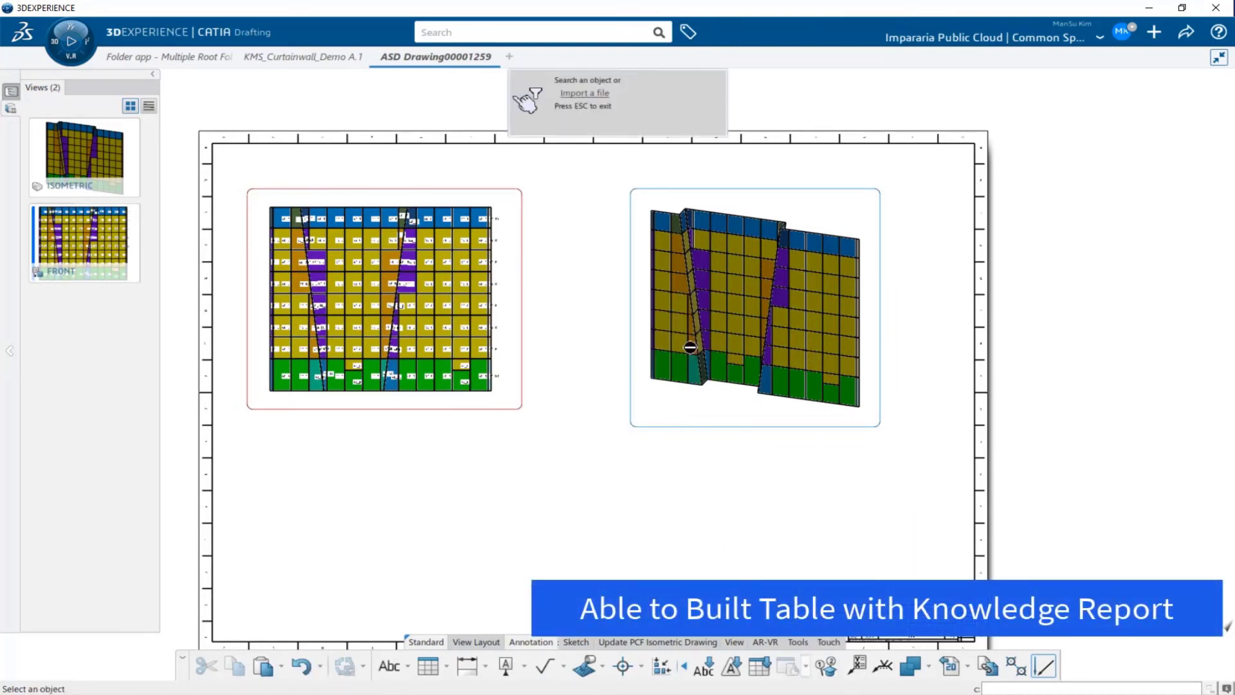
pyautogui.click(496, 31)
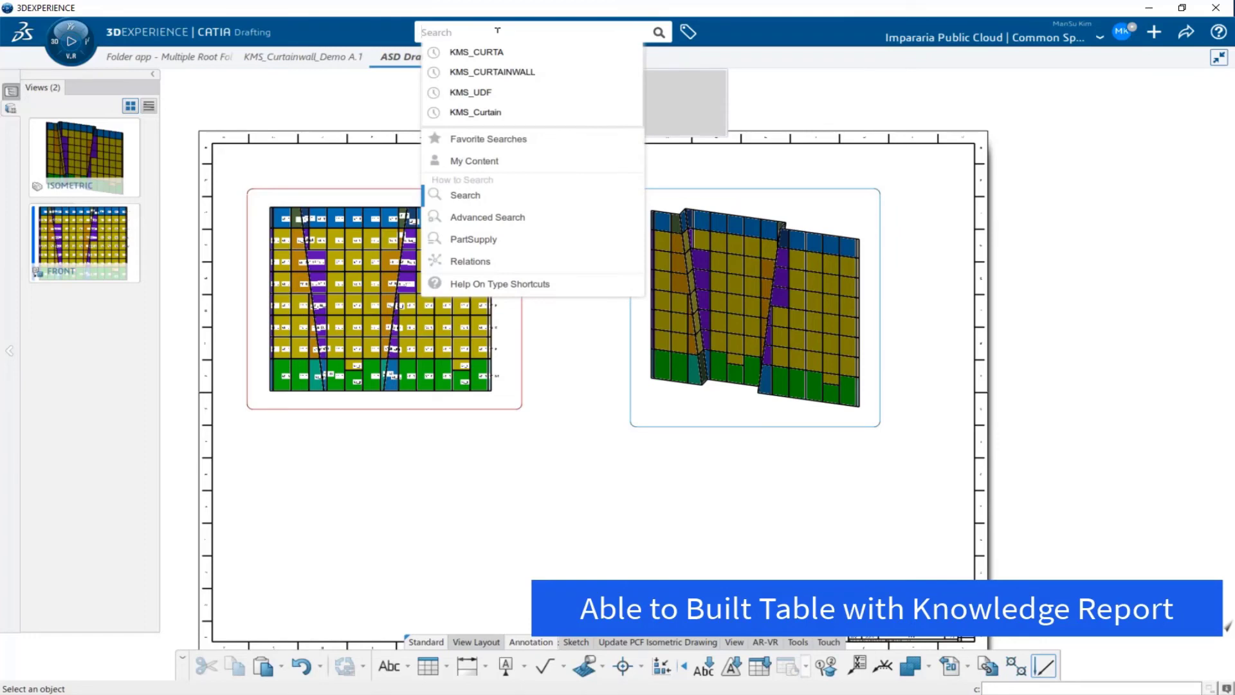
pyautogui.click(450, 92)
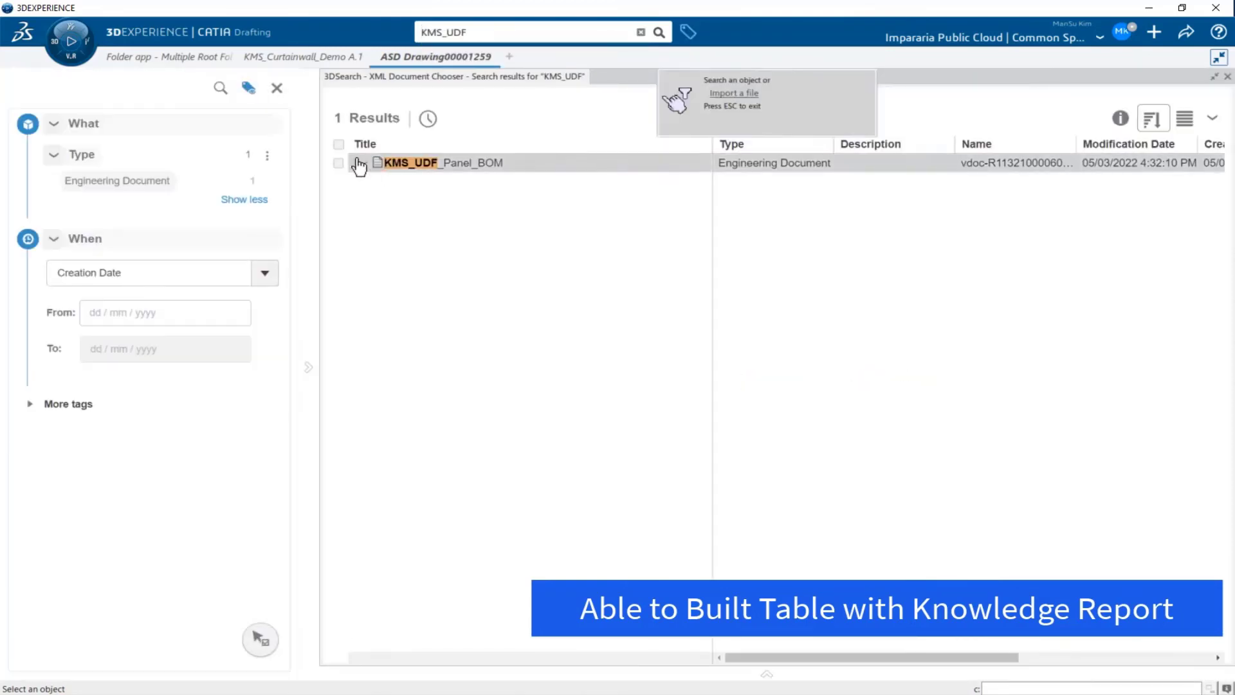
pyautogui.click(358, 165)
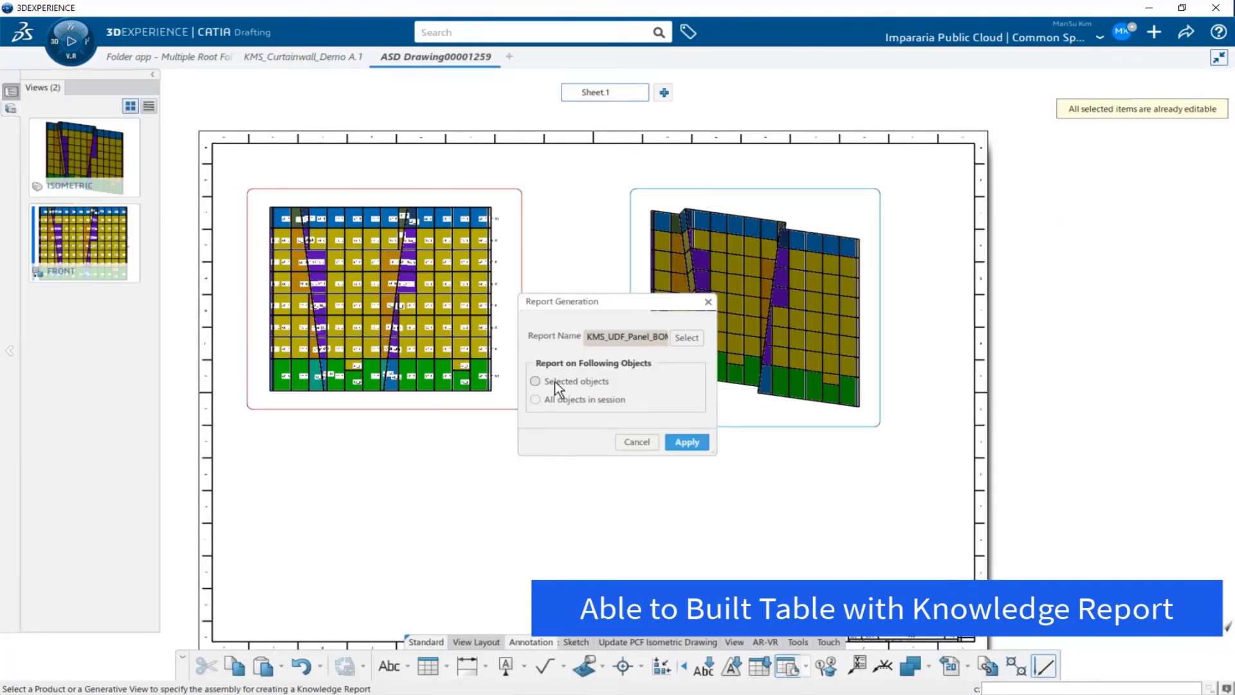
# Generate the report on selected objects using Geometrical Set.12 under Panel_BOM, and insert the table below the front view
pyautogui.click(302, 57)
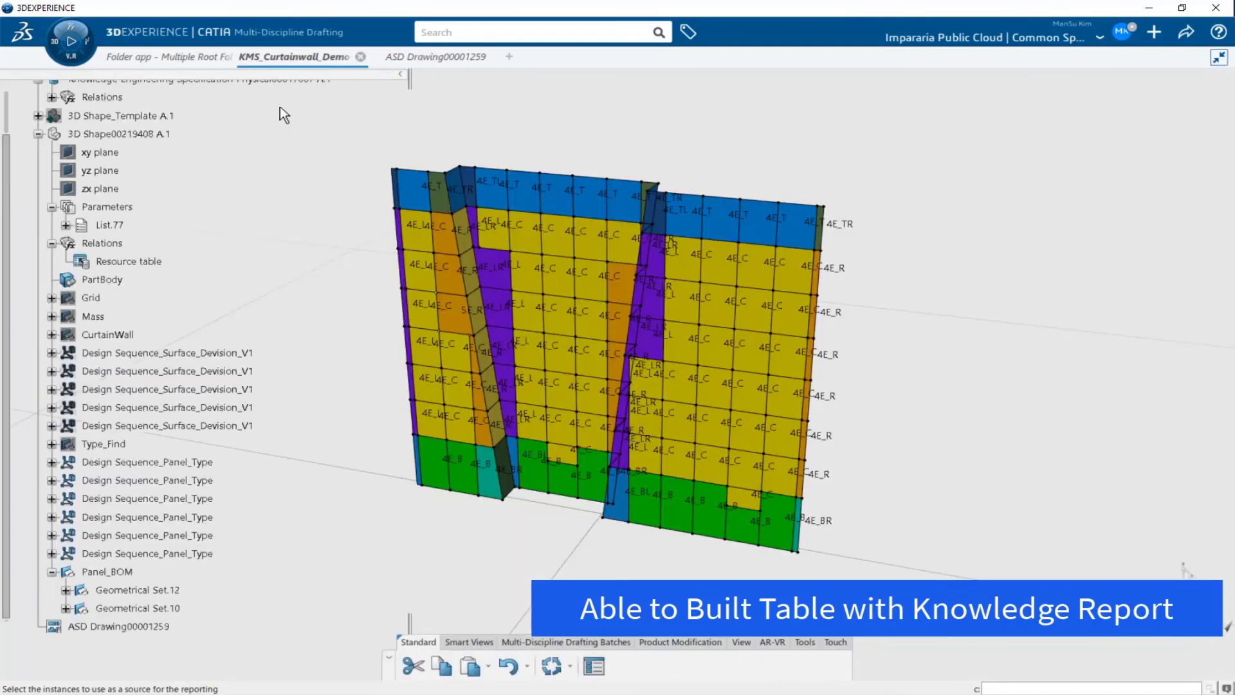
pyautogui.click(151, 590)
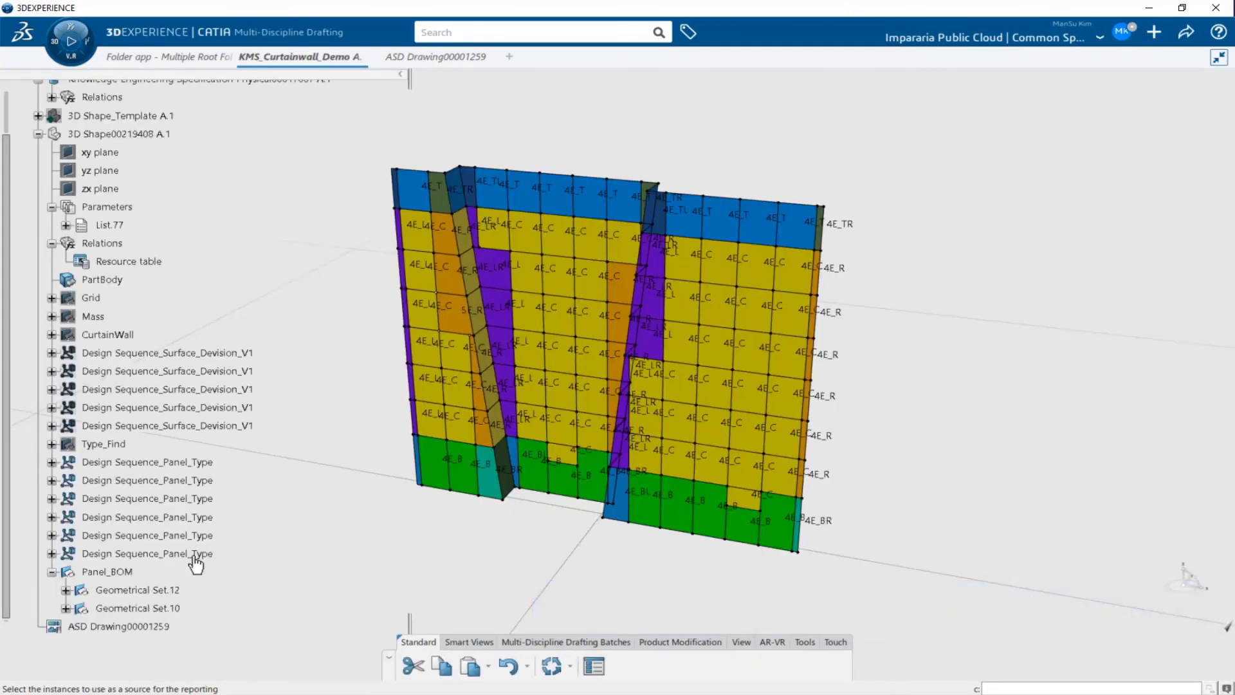
pyautogui.click(420, 58)
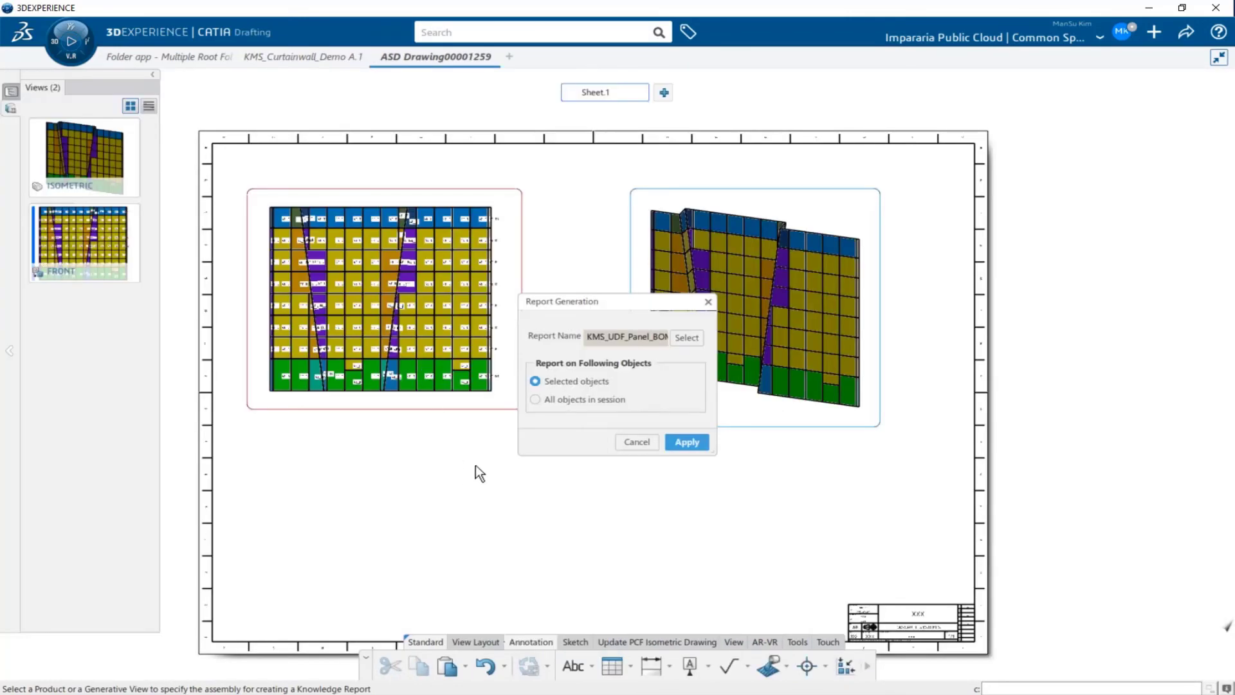
pyautogui.click(685, 443)
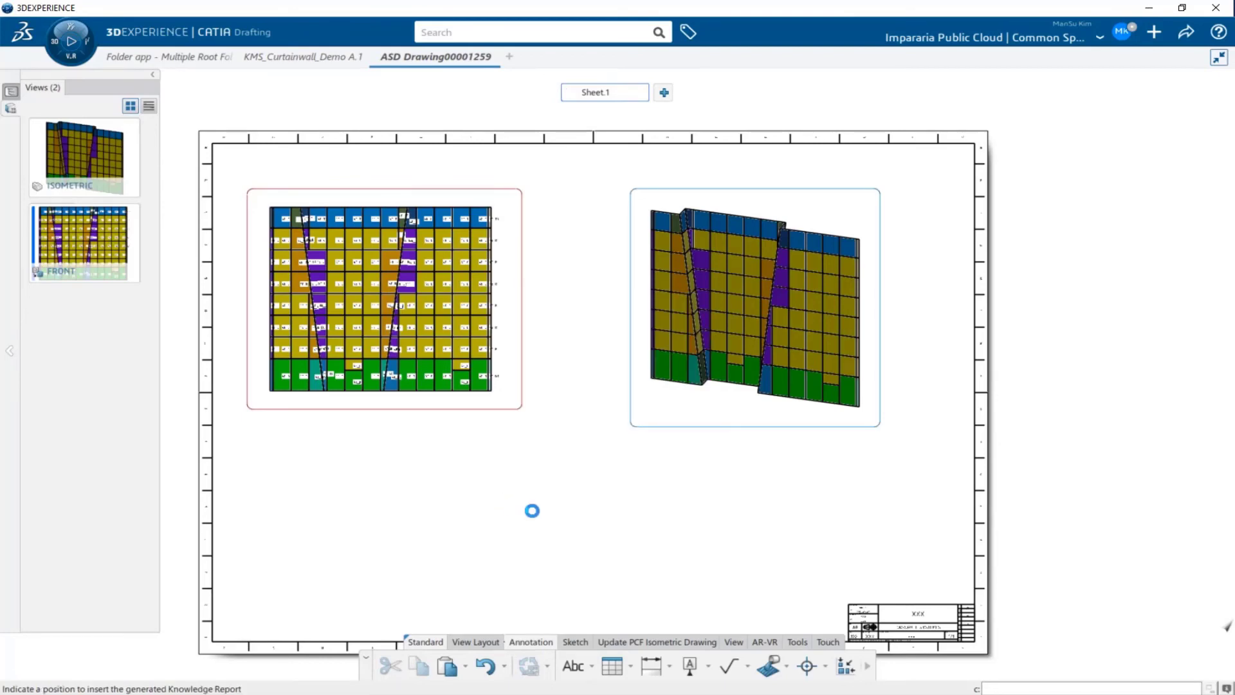
pyautogui.click(532, 510)
# Move the front view to the lower left of the sheet and place the panel BOM table directly to its right
pyautogui.scroll(5, 644, 361)
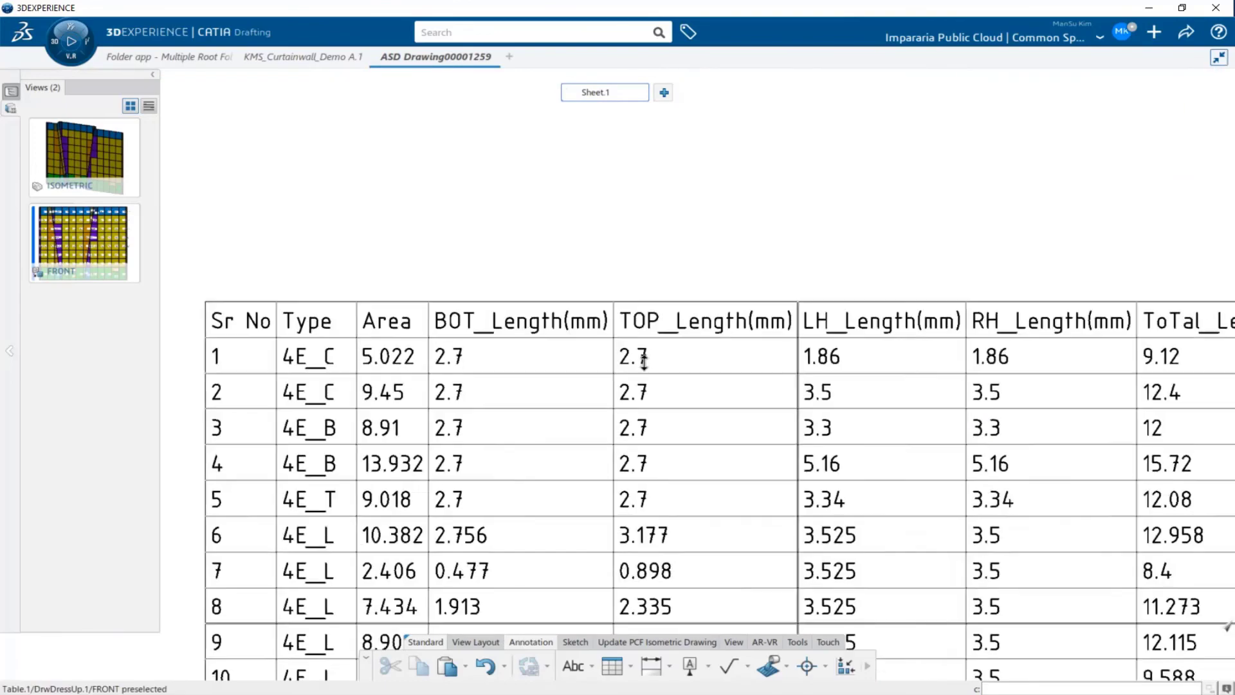
pyautogui.keyDown('ctrl'); pyautogui.moveTo(644, 362); pyautogui.dragTo(628, 450, button='middle'); pyautogui.keyUp('ctrl')
pyautogui.moveTo(611, 446); pyautogui.dragTo(669, 370)
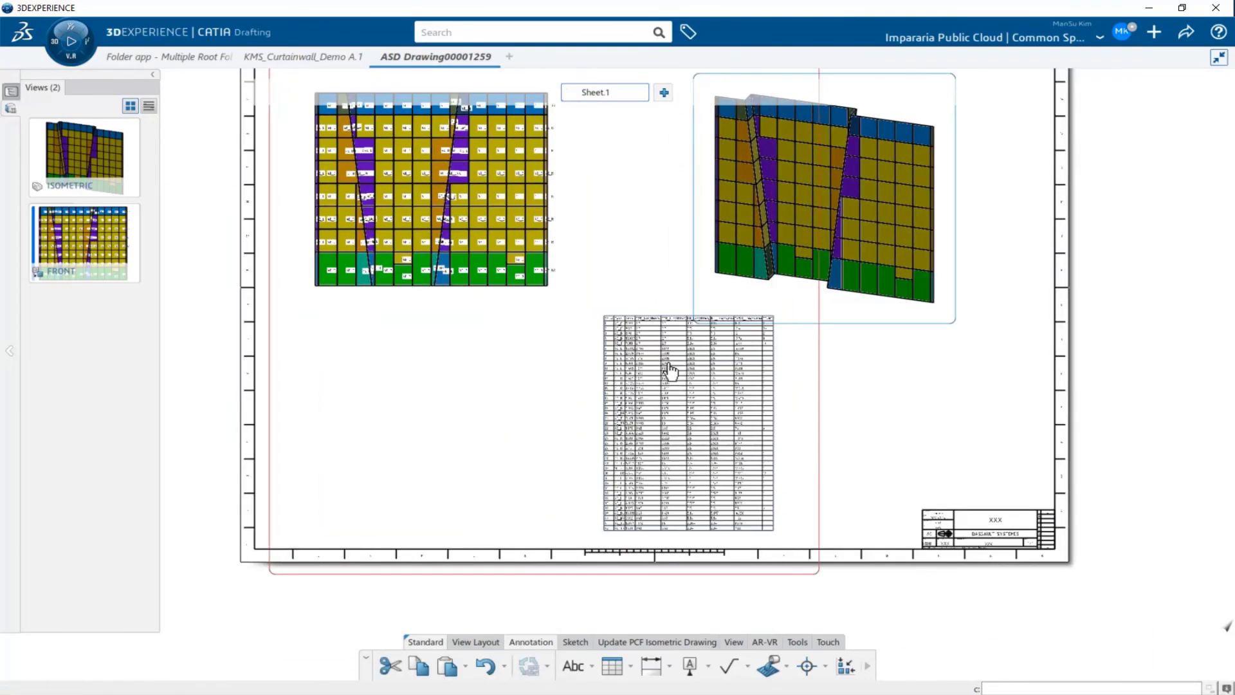
pyautogui.moveTo(583, 256); pyautogui.dragTo(581, 342, button='middle')
pyautogui.moveTo(584, 134); pyautogui.dragTo(570, 376)
pyautogui.keyDown('ctrl'); pyautogui.moveTo(579, 326); pyautogui.dragTo(645, 489, button='middle'); pyautogui.keyUp('ctrl')
pyautogui.moveTo(645, 492); pyautogui.dragTo(638, 340)
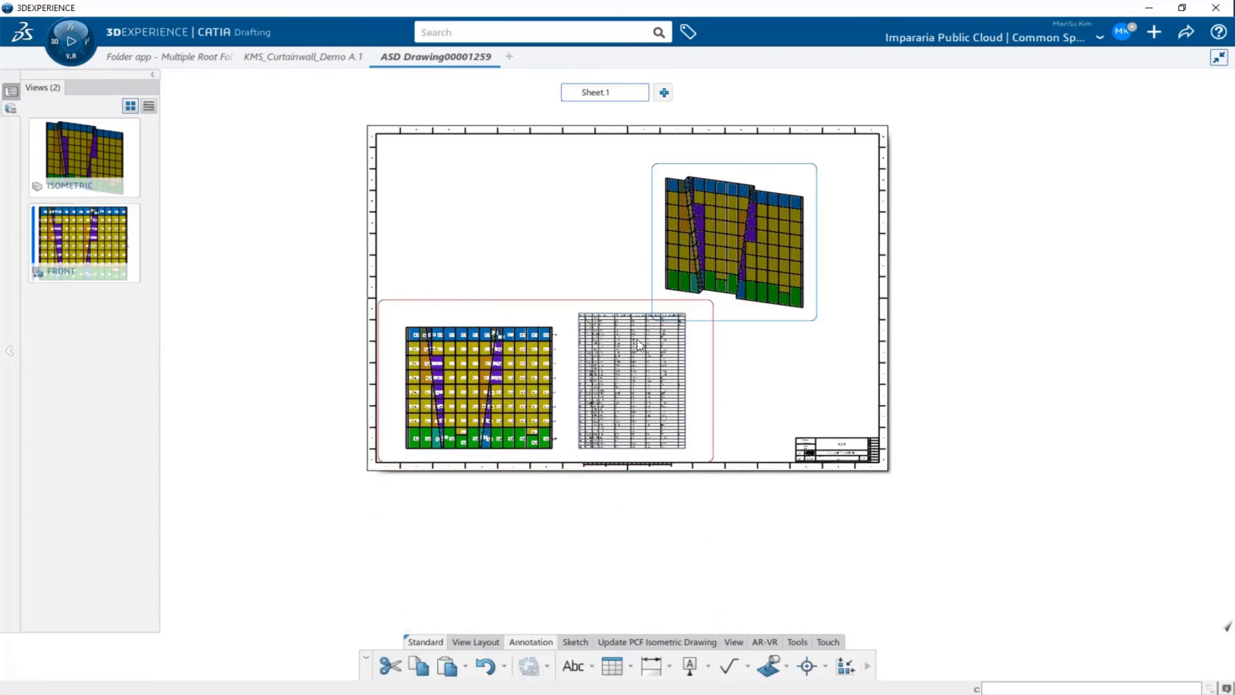
# Examine the panel types, lengths and counts in the BOM table and the overall sheet layout
pyautogui.keyDown('ctrl'); pyautogui.moveTo(639, 346); pyautogui.dragTo(461, 296, button='middle'); pyautogui.keyUp('ctrl')
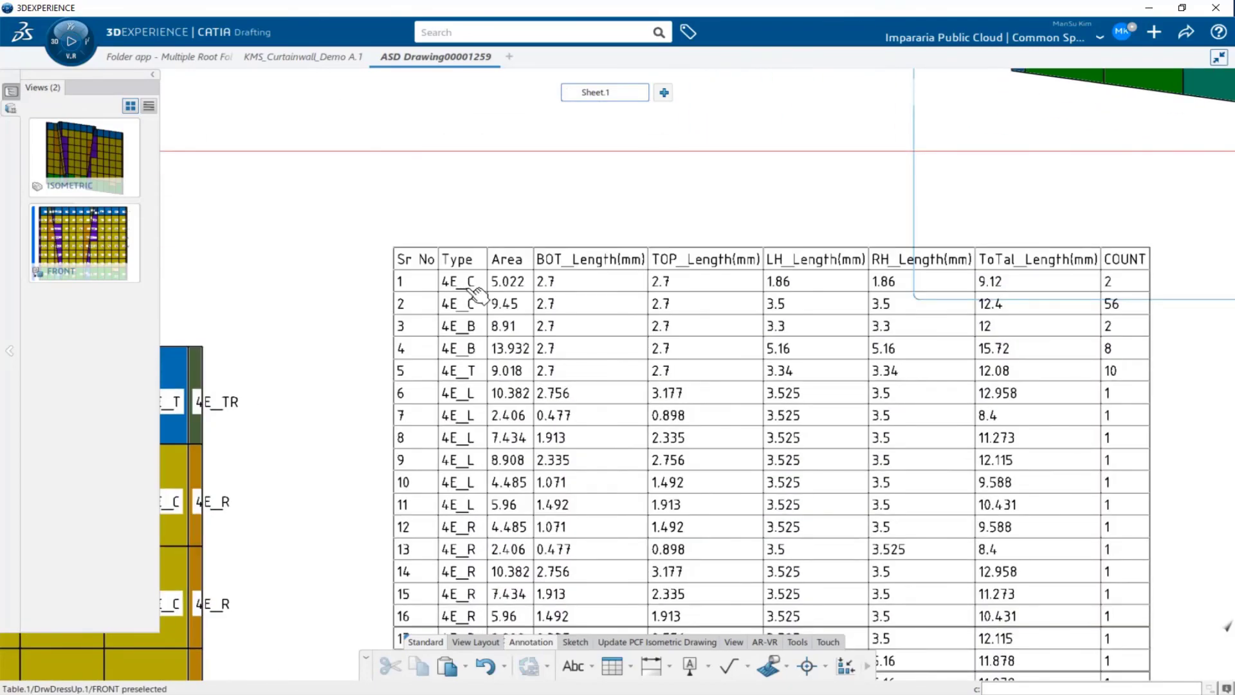
pyautogui.moveTo(983, 380)
pyautogui.mouseDown(button='middle')
pyautogui.moveTo(871, 388)
pyautogui.moveTo(979, 348)
pyautogui.moveTo(987, 283)
pyautogui.mouseUp(button='middle')
pyautogui.moveTo(979, 511)
pyautogui.mouseDown(button='middle')
pyautogui.moveTo(972, 365)
pyautogui.moveTo(944, 328)
pyautogui.moveTo(855, 367)
pyautogui.moveTo(913, 505)
pyautogui.mouseUp(button='middle')
pyautogui.keyDown('ctrl'); pyautogui.moveTo(913, 505); pyautogui.dragTo(917, 524, button='middle'); pyautogui.keyUp('ctrl')
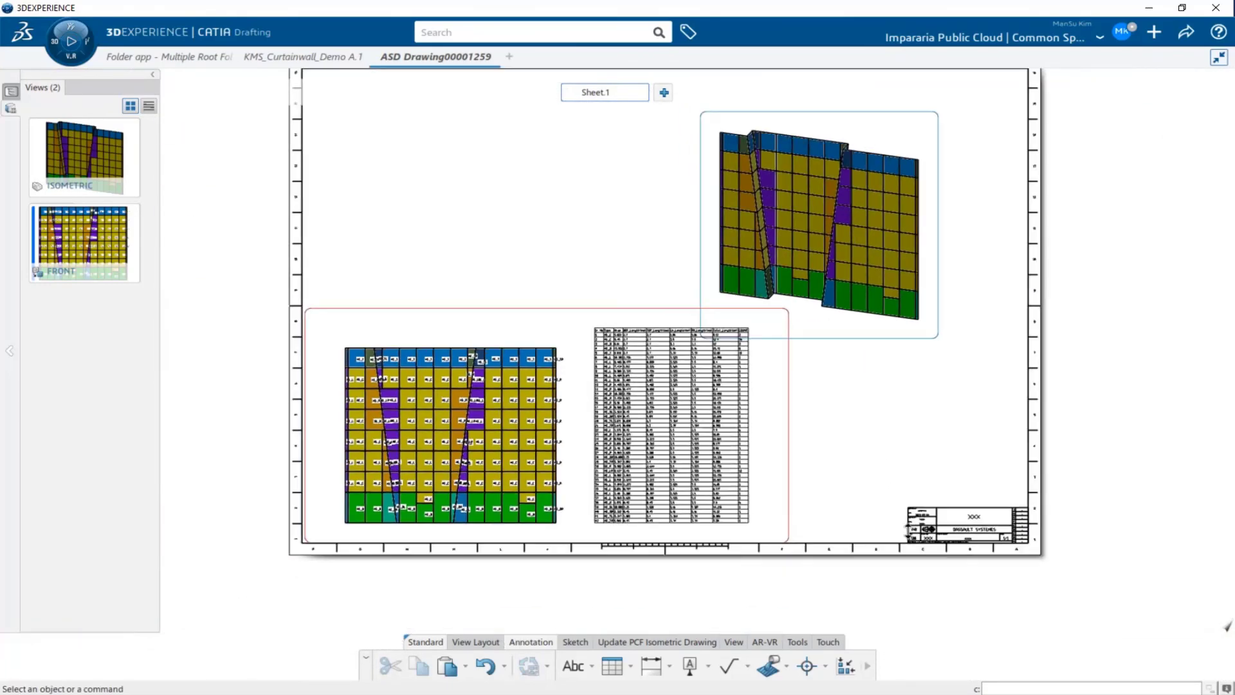
pyautogui.moveTo(865, 434); pyautogui.dragTo(868, 474, button='middle')
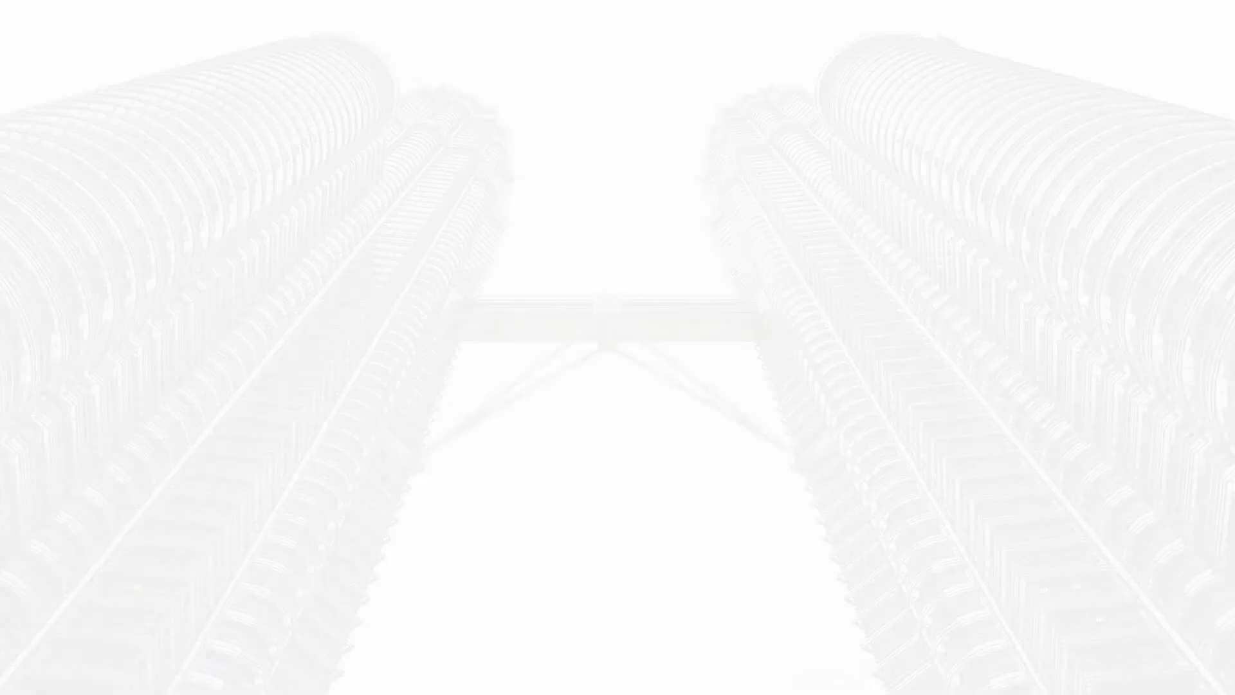